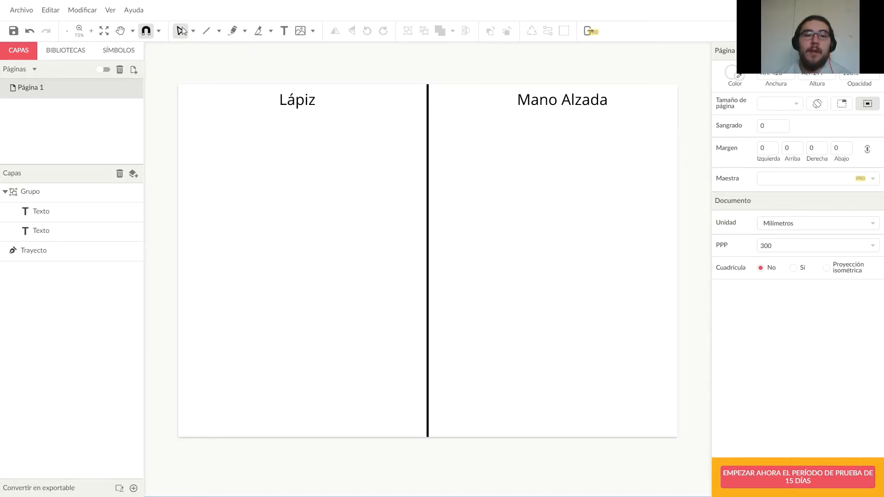
Draw a descending freehand (Mano alzada) zigzag about 168 by 165 mm below the "Mano Alzada" heading.
click(193, 31)
click(203, 48)
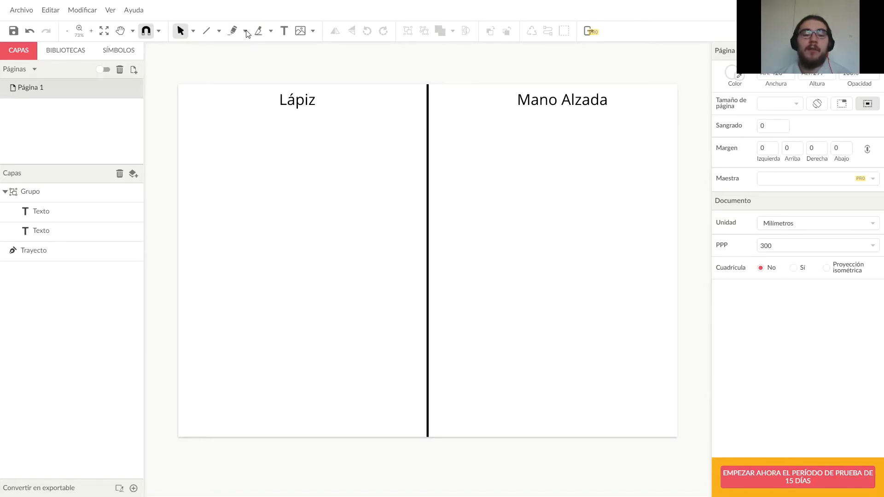
click(246, 31)
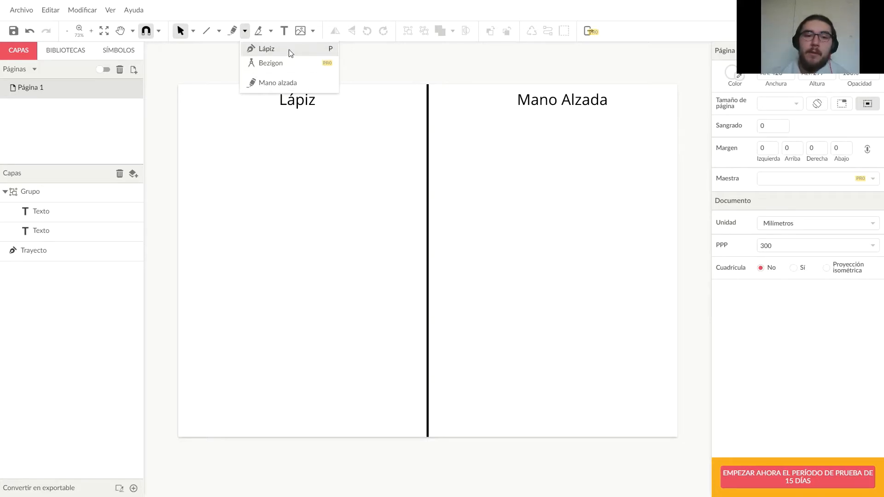
click(285, 89)
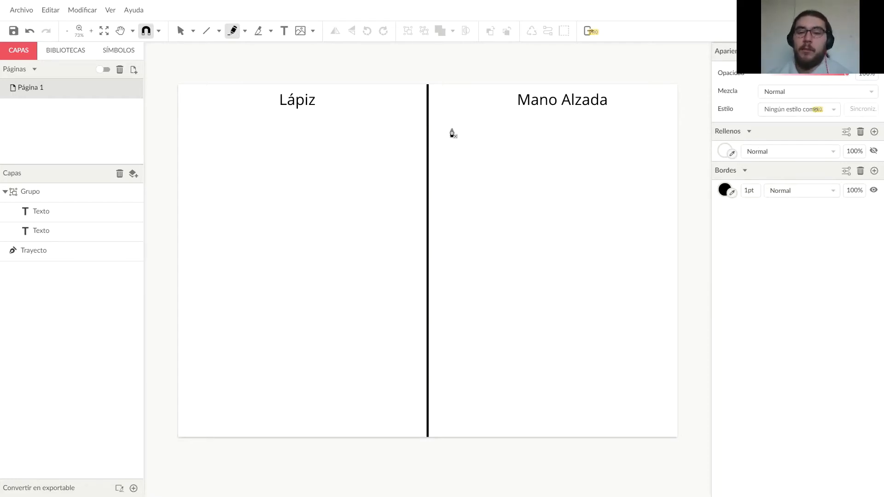
mouse_move(440, 139)
mouse_down()
mouse_move(468, 161)
mouse_move(504, 142)
mouse_move(542, 186)
mouse_move(548, 225)
mouse_move(614, 255)
mouse_move(634, 251)
mouse_move(636, 318)
mouse_up()
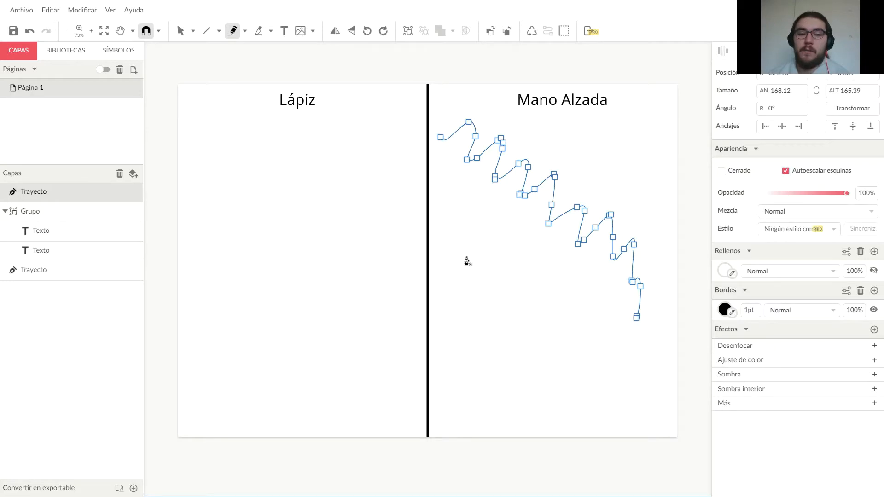
mouse_move(459, 256)
mouse_down()
mouse_move(484, 334)
mouse_move(533, 364)
mouse_move(551, 399)
mouse_move(636, 399)
mouse_move(661, 349)
mouse_move(543, 304)
mouse_move(530, 255)
mouse_move(505, 278)
mouse_move(486, 204)
mouse_move(530, 268)
mouse_move(446, 333)
mouse_move(505, 315)
mouse_up()
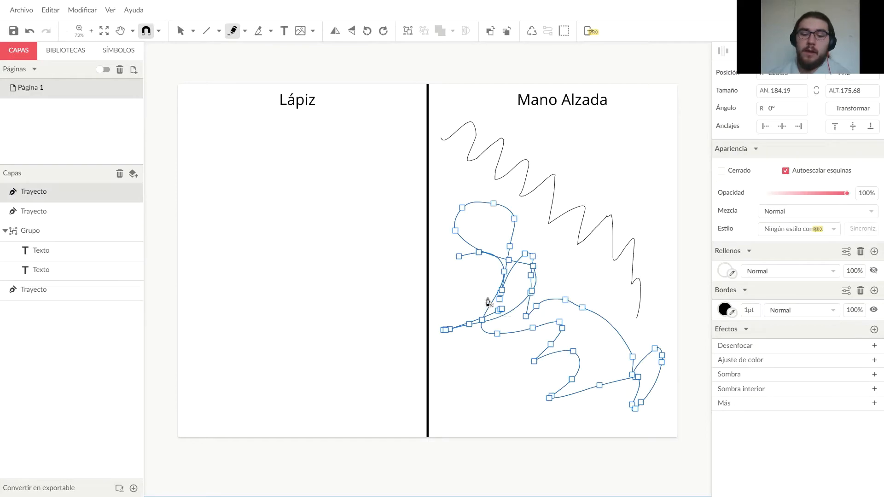
key(ctrl+z)
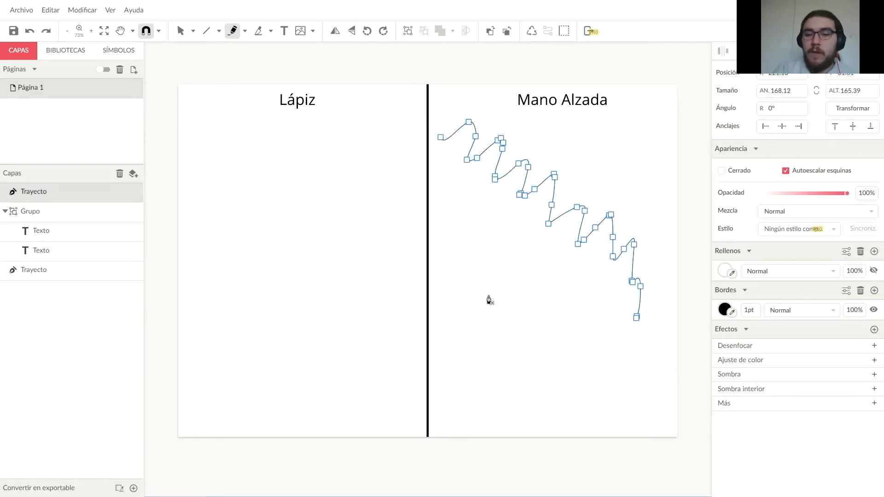
click(457, 245)
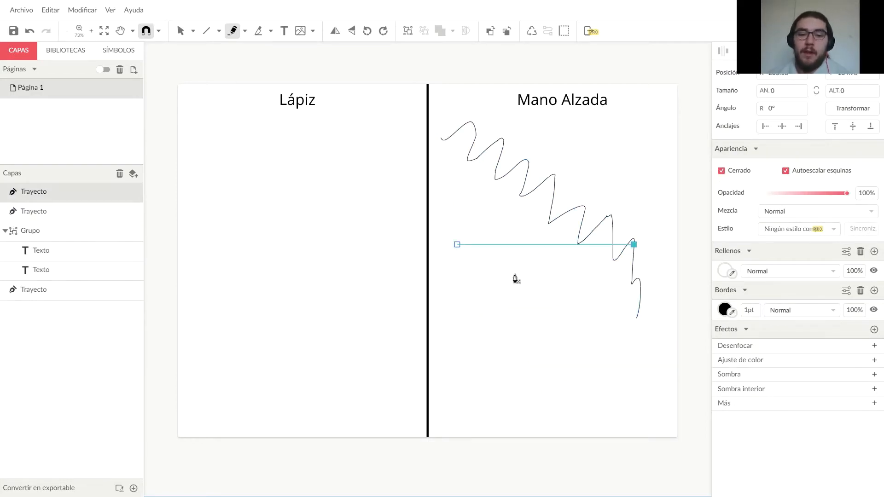
key(ctrl+z)
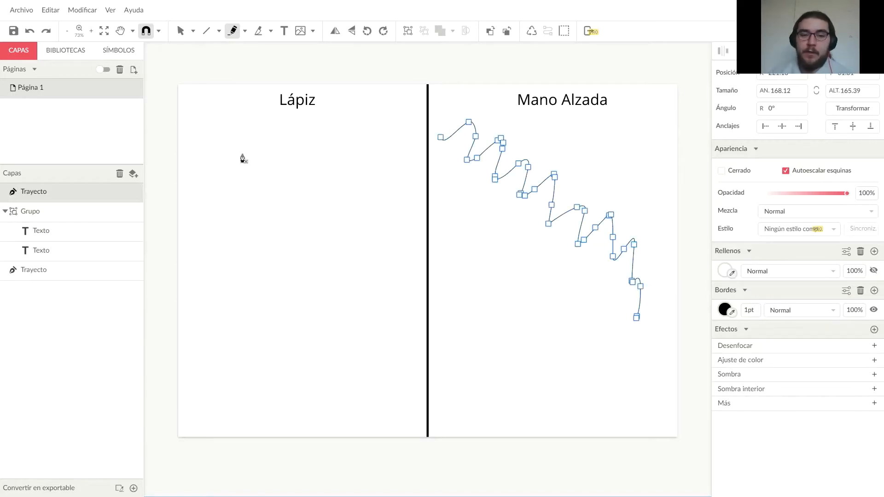
Select the freehand zigzag as an object and switch to subselection to expose its anchor points.
click(180, 31)
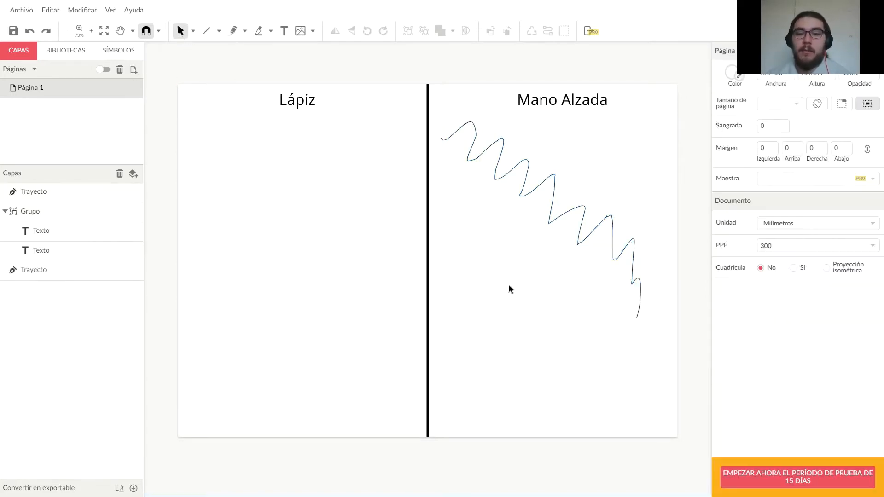
click(613, 243)
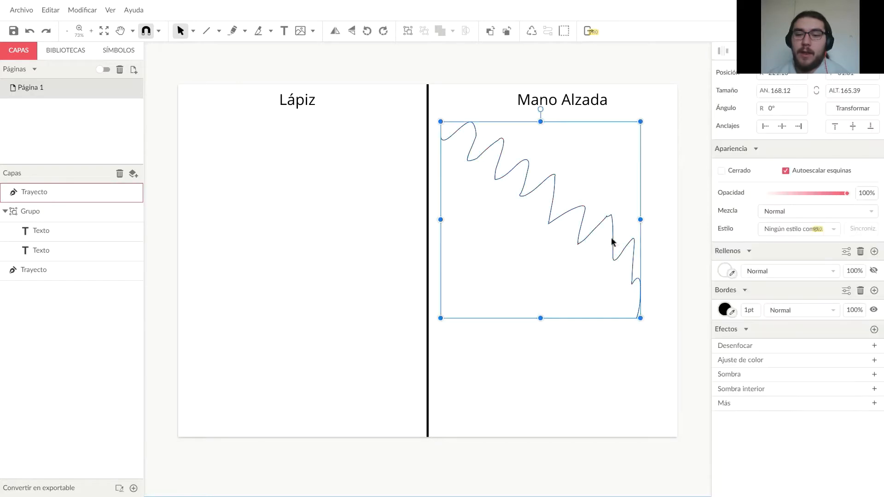
click(479, 177)
click(475, 133)
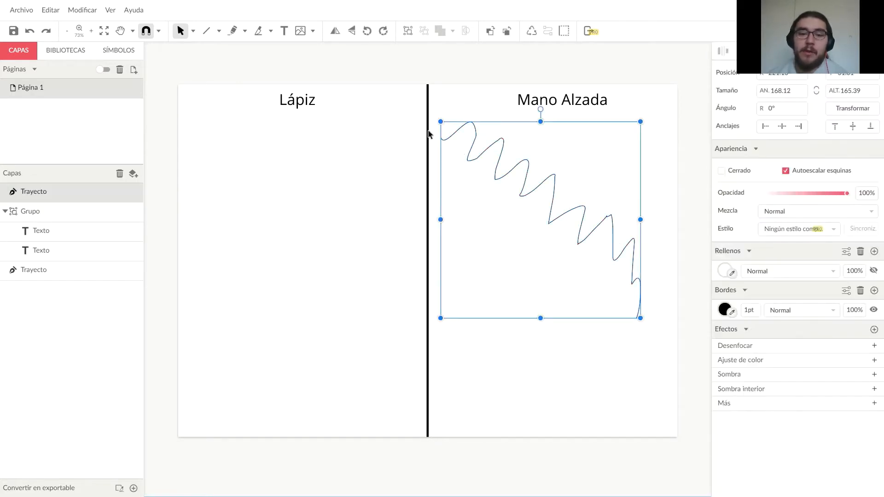
click(194, 35)
click(209, 64)
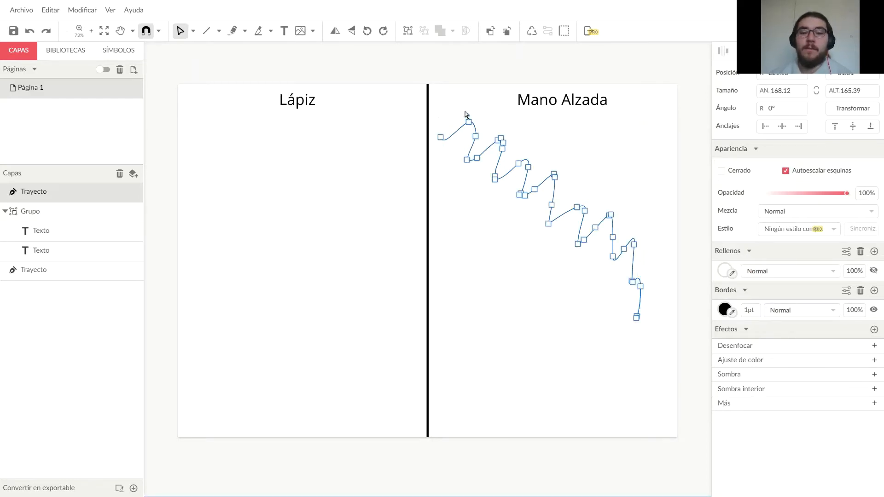
Reshape the start of the zigzag by raising its first peak and pulling the anchor points of its first valley downward.
drag(468, 121, 461, 108)
click(471, 140)
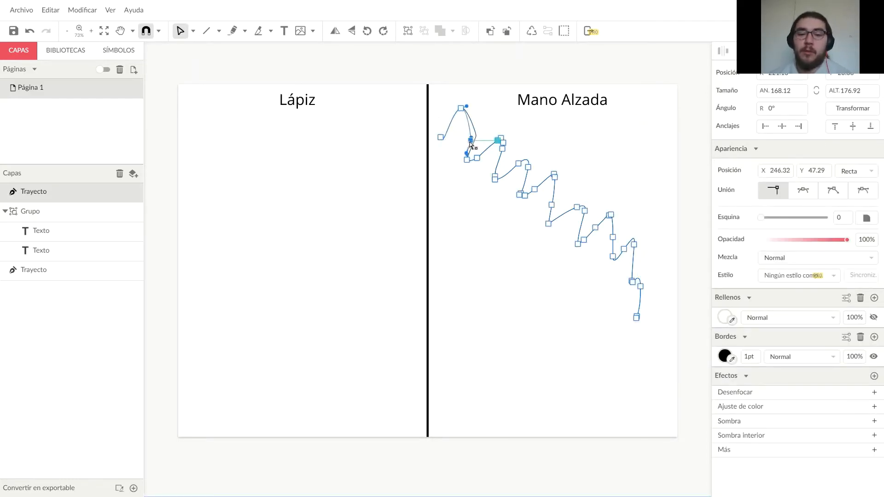
drag(471, 140, 476, 214)
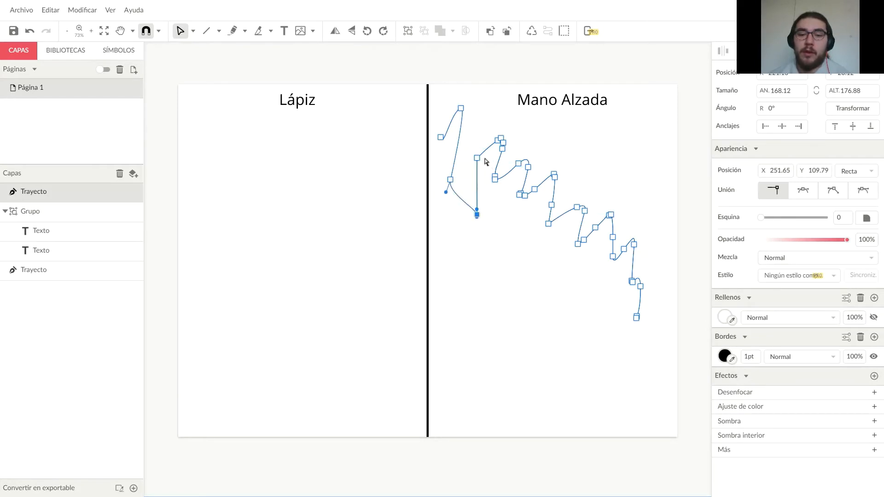
drag(479, 161, 478, 260)
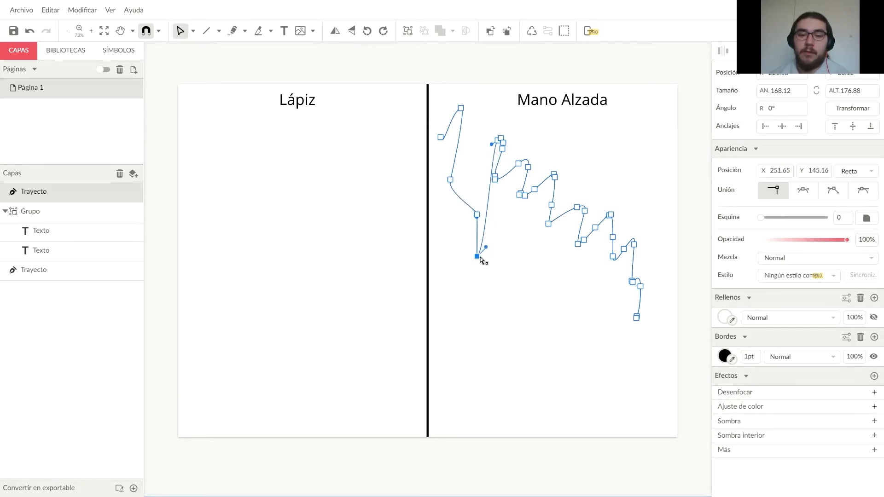
Delete surplus anchor points from the first valley through the peaks in the upper and middle part of the zigzag.
click(478, 215)
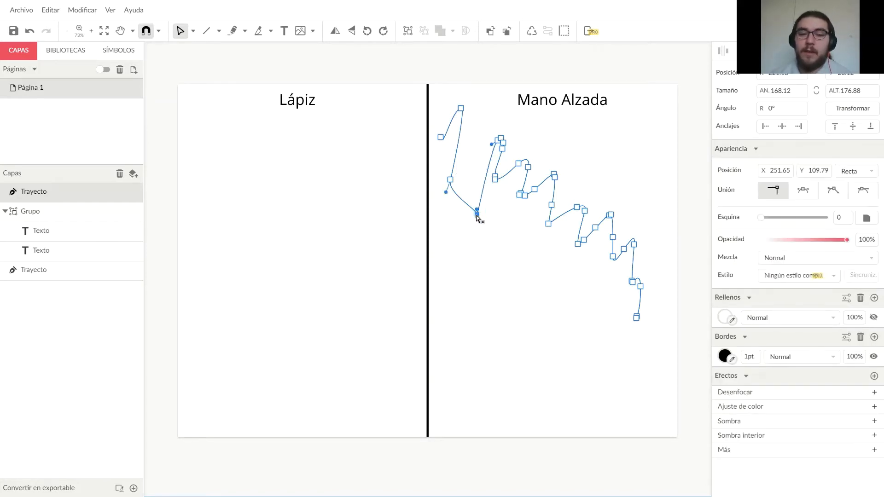
key(Delete)
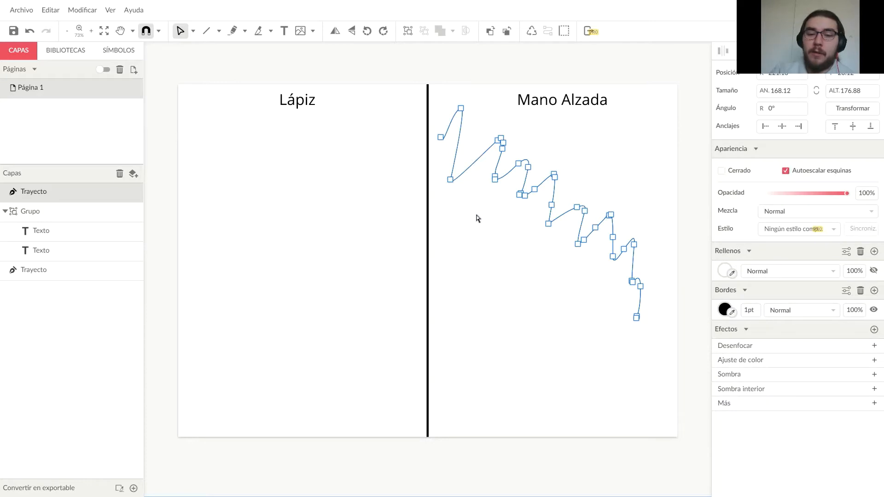
click(495, 179)
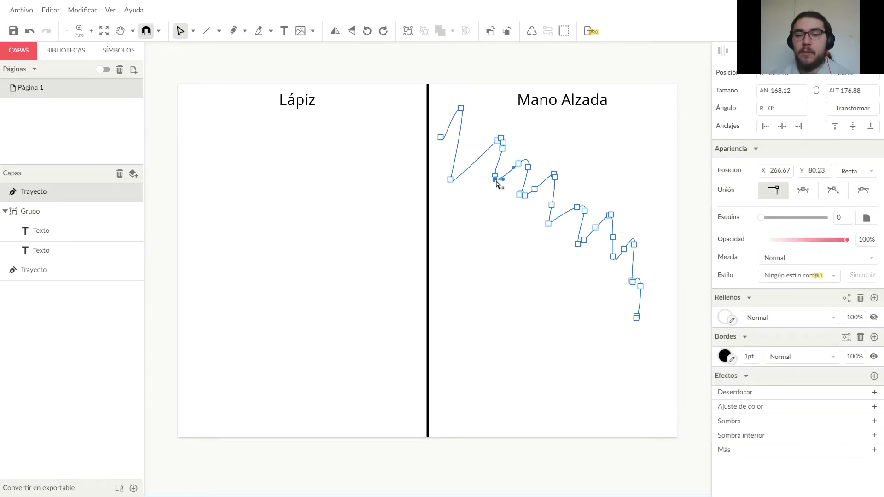
click(519, 195)
click(520, 195)
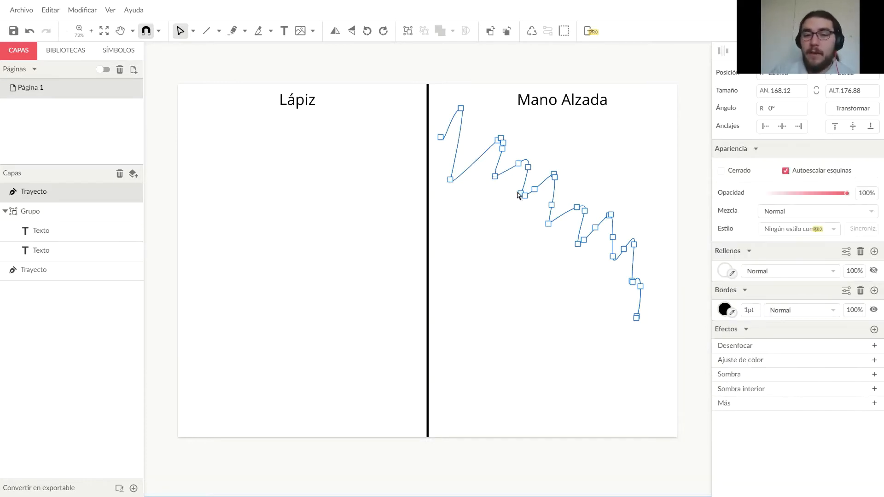
click(555, 176)
click(557, 181)
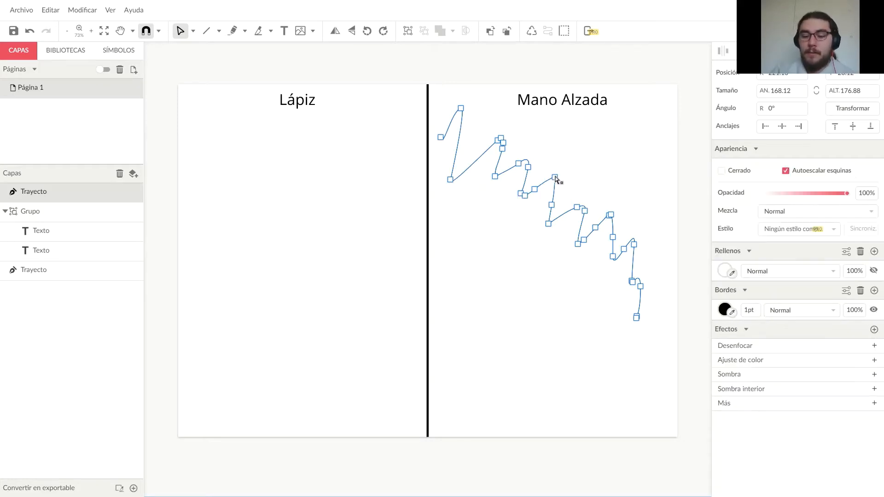
click(584, 209)
key(Delete)
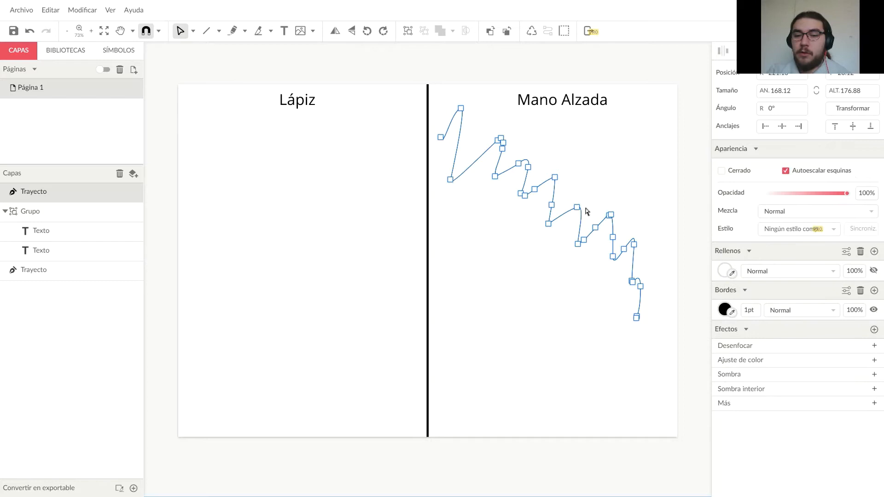
Delete the surplus anchor points on the last two peaks and the final valley of the zigzag.
click(610, 215)
key(Escape)
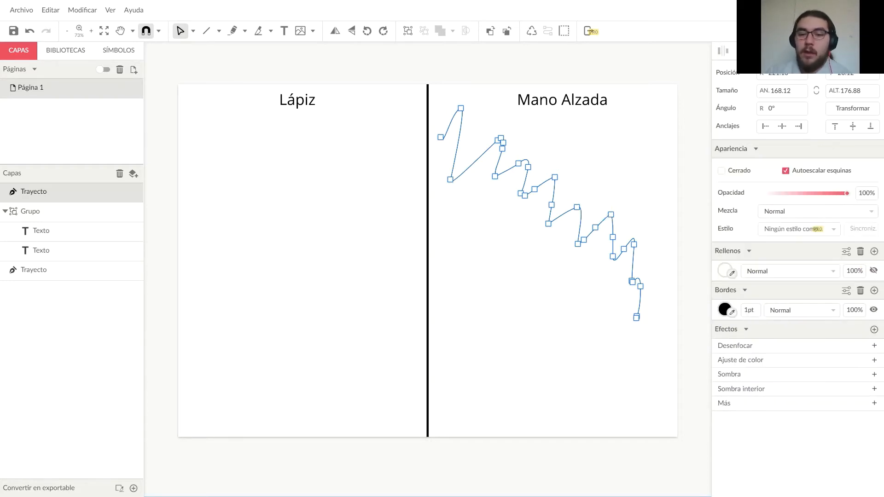
click(634, 244)
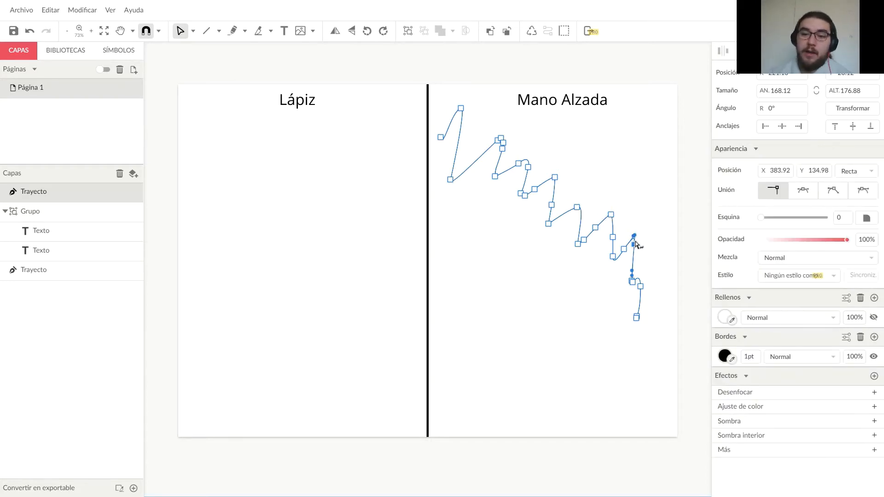
key(Delete)
click(633, 282)
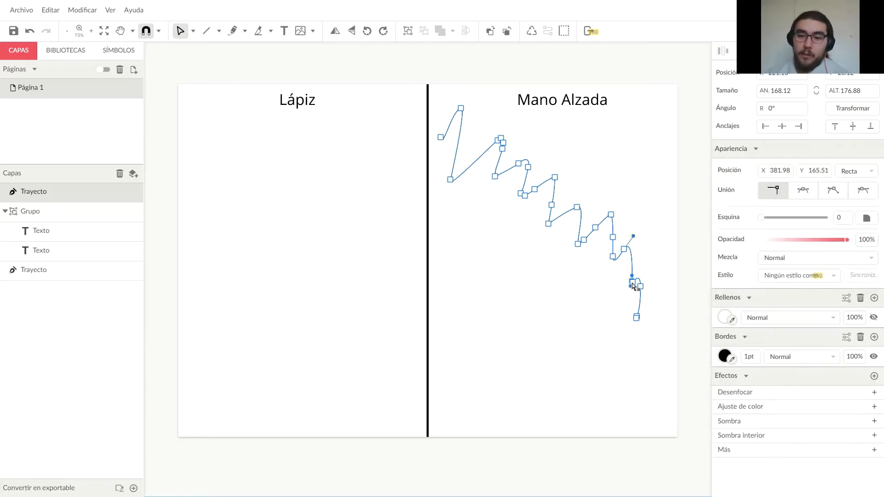
key(Delete)
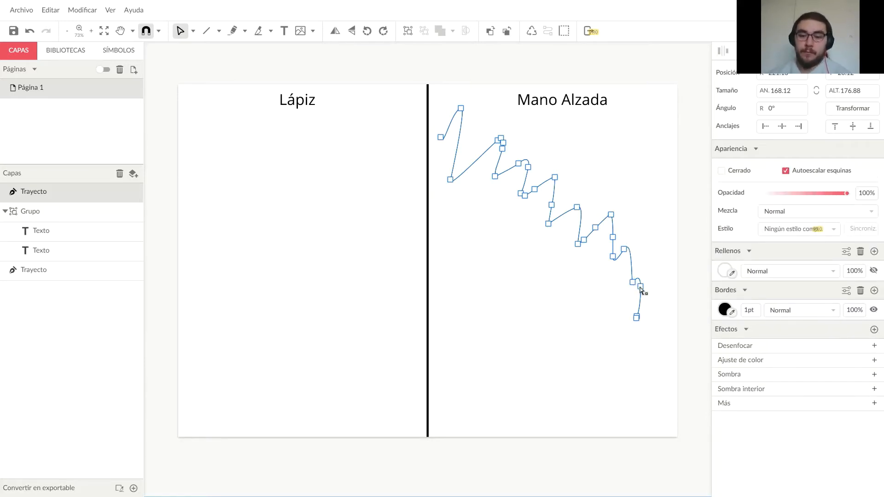
Extend the tail of the zigzag outward and downward by moving its last anchor points, remove the extra end point, and deselect the path.
drag(641, 287, 652, 346)
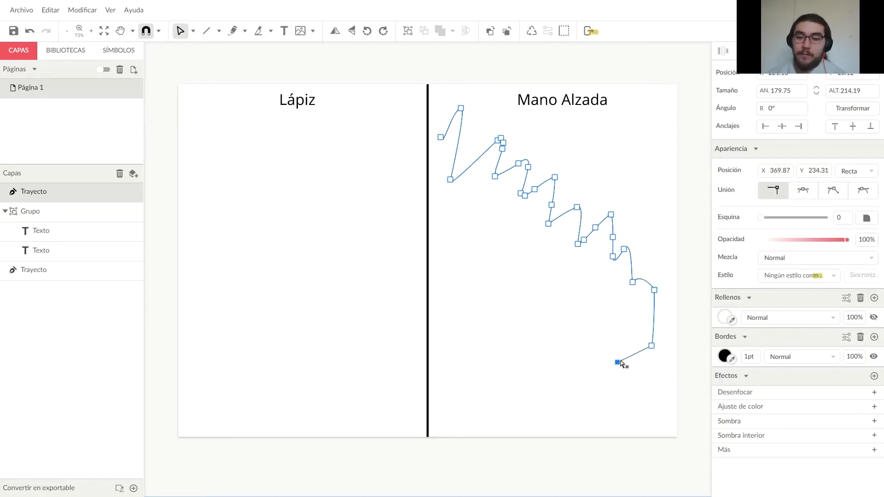
click(622, 357)
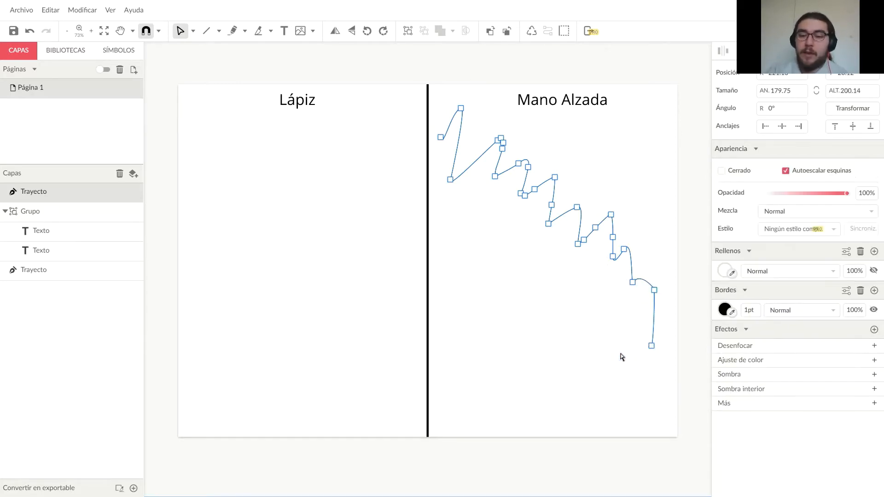
click(546, 290)
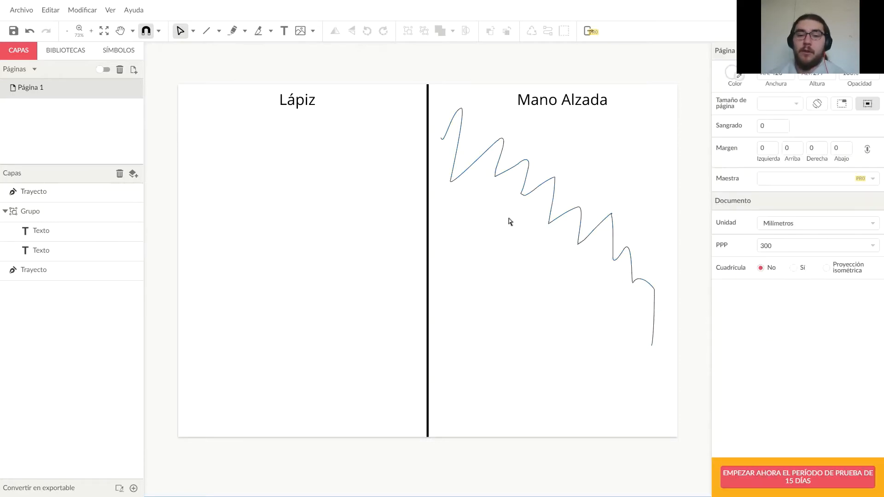
Set the border colour of the freehand zigzag to red #FF0000.
click(514, 171)
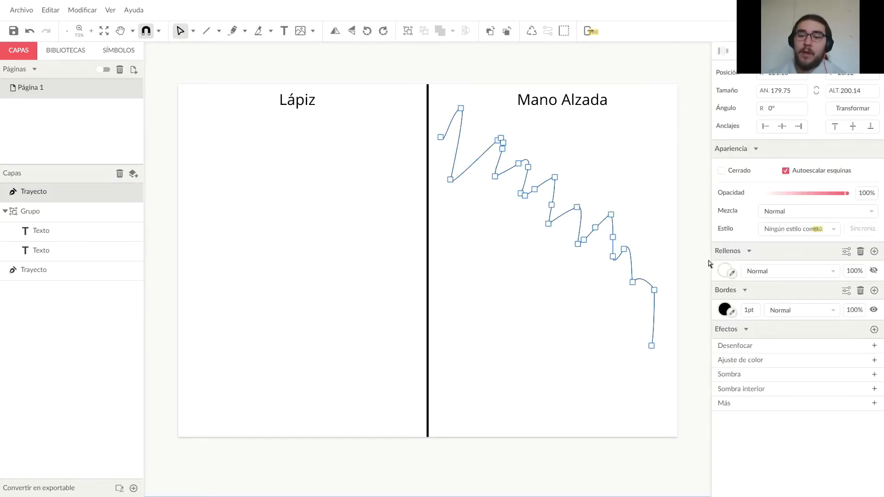
click(730, 315)
click(745, 291)
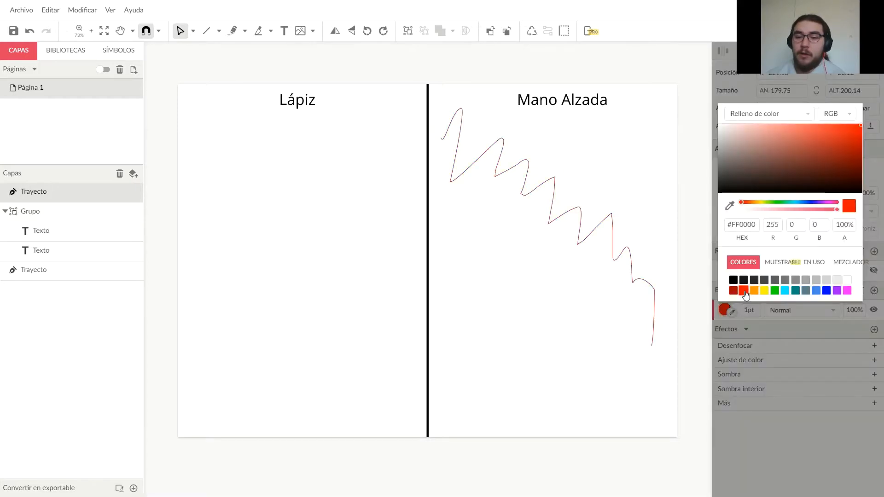
click(609, 312)
click(613, 248)
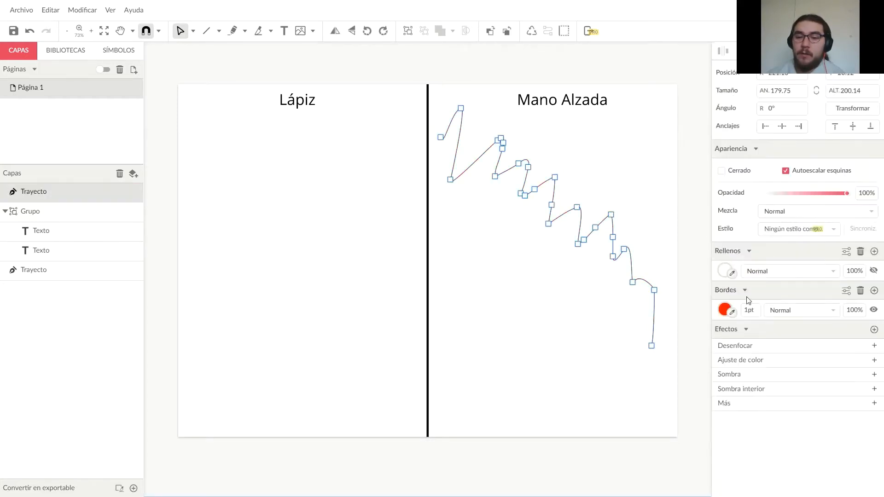
Set the border width of the zigzag to 10 pt and deselect it.
double_click(751, 310)
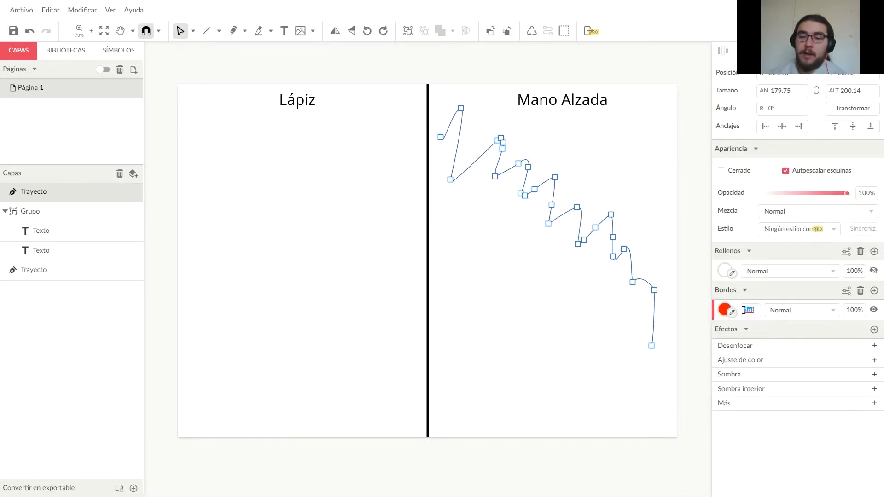
text(1)
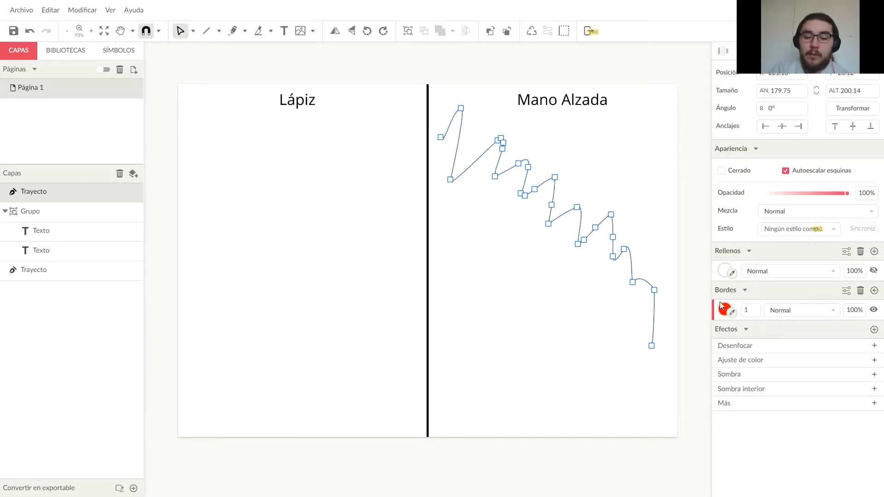
text(0)
key(Return)
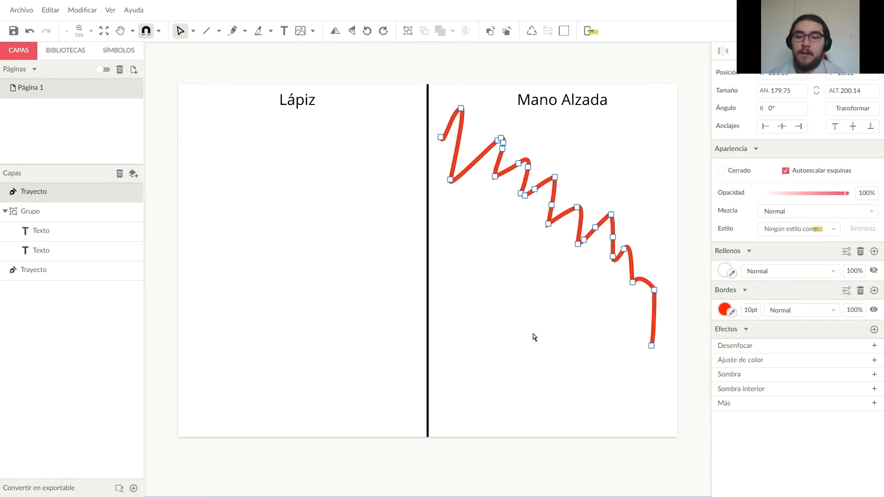
click(511, 276)
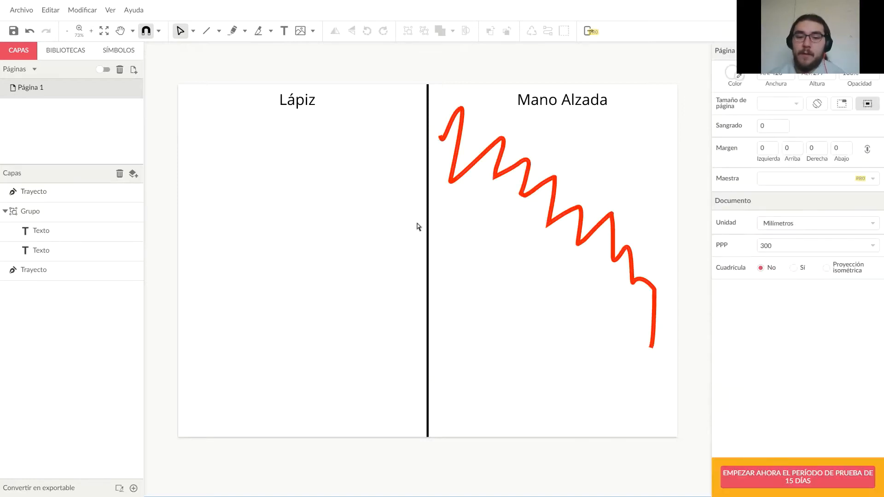
Select the zigzag, hide its border and show it again.
click(613, 241)
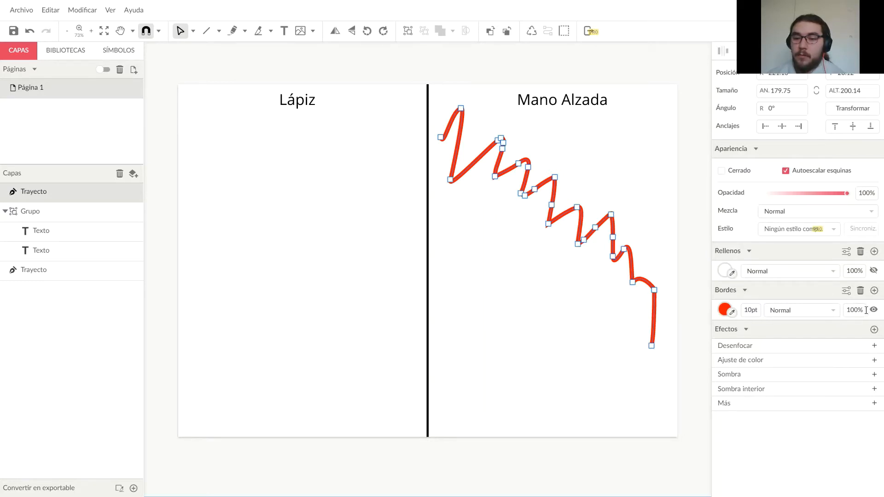
click(874, 309)
click(873, 310)
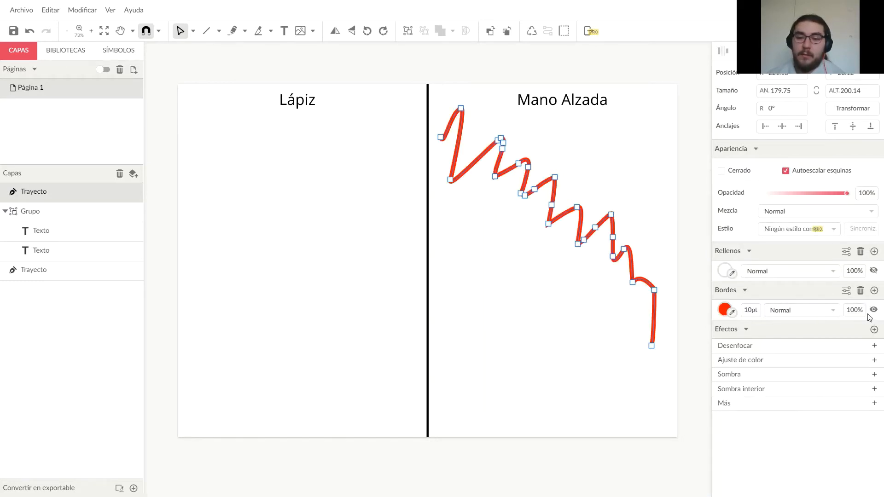
Try a Desenfocar effect with a 6.1 px radius on the zigzag and remove it.
click(748, 350)
click(603, 351)
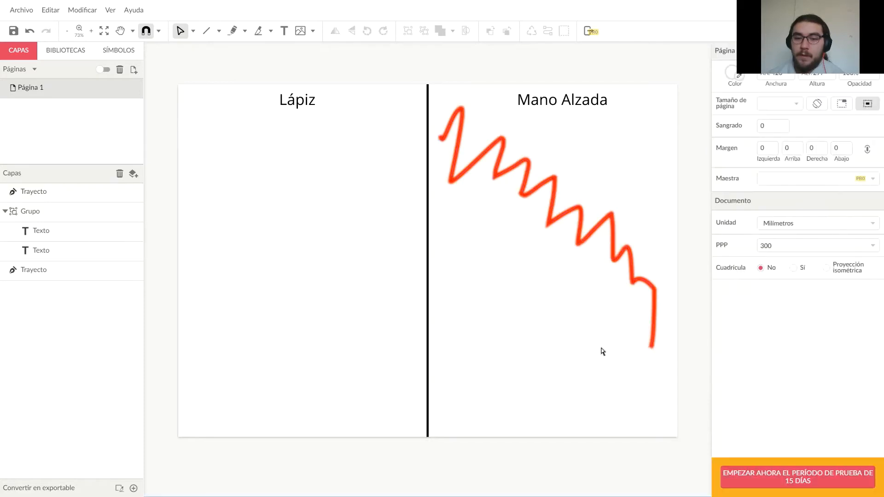
click(629, 266)
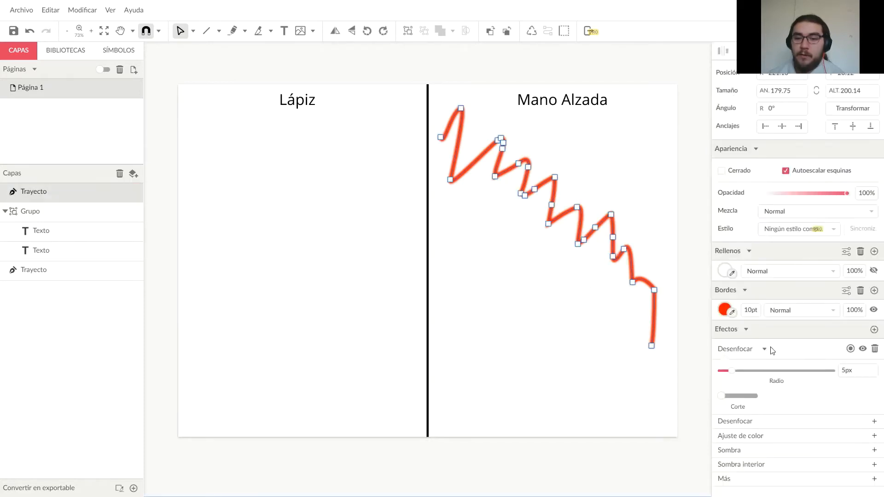
mouse_move(728, 371)
mouse_down()
mouse_move(827, 371)
mouse_move(738, 377)
mouse_up()
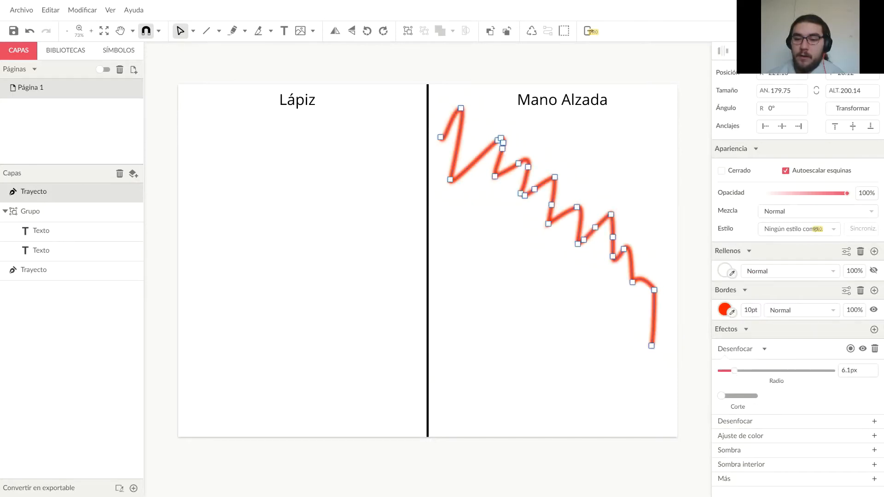
click(873, 350)
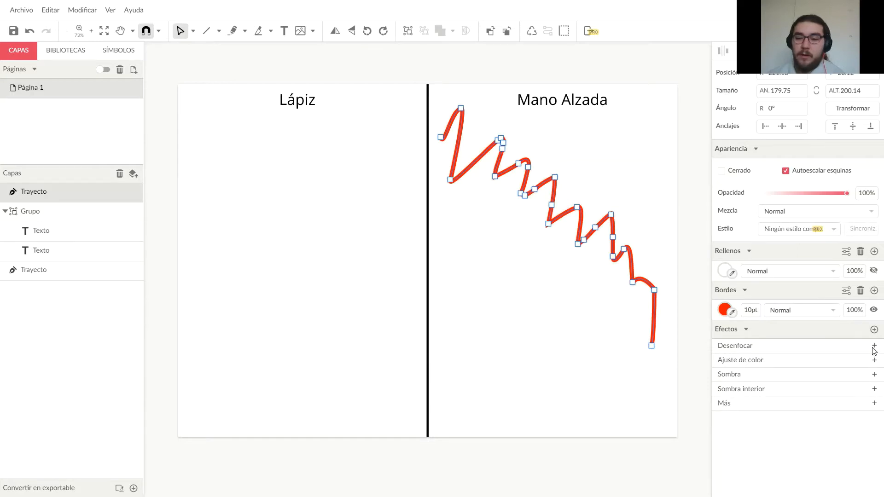
Try an Ajuste de color effect on the zigzag, varying its colour sliders, and remove it.
click(857, 363)
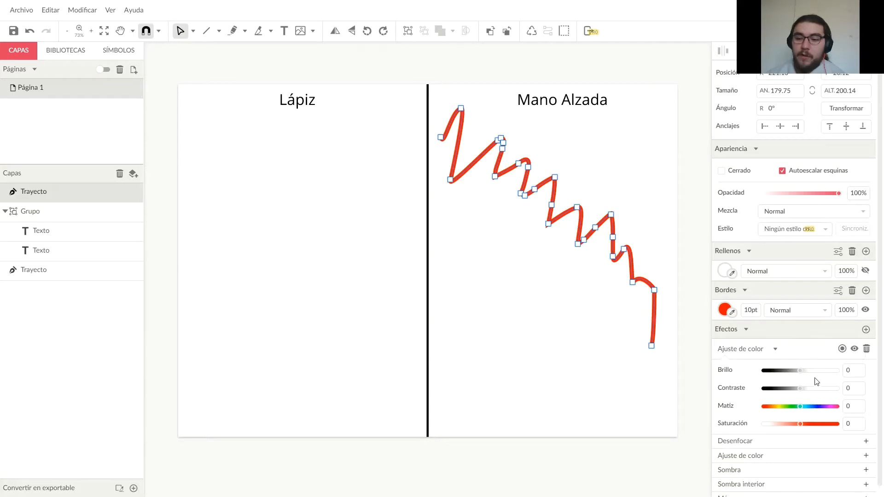
mouse_move(805, 374)
mouse_down()
mouse_move(830, 373)
mouse_move(795, 372)
mouse_move(822, 391)
mouse_move(797, 390)
mouse_move(827, 407)
mouse_move(803, 407)
mouse_move(811, 425)
mouse_up()
click(866, 349)
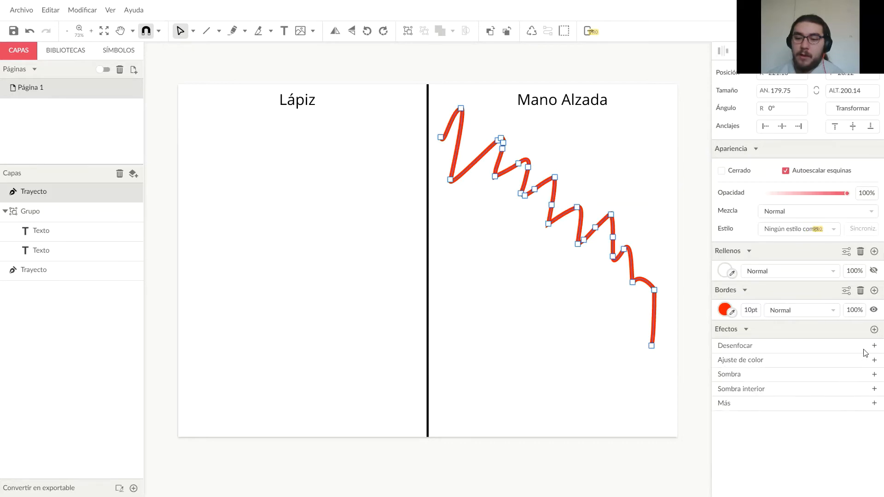
Add a Sombra effect with the default settings to the zigzag and deselect the path.
click(758, 376)
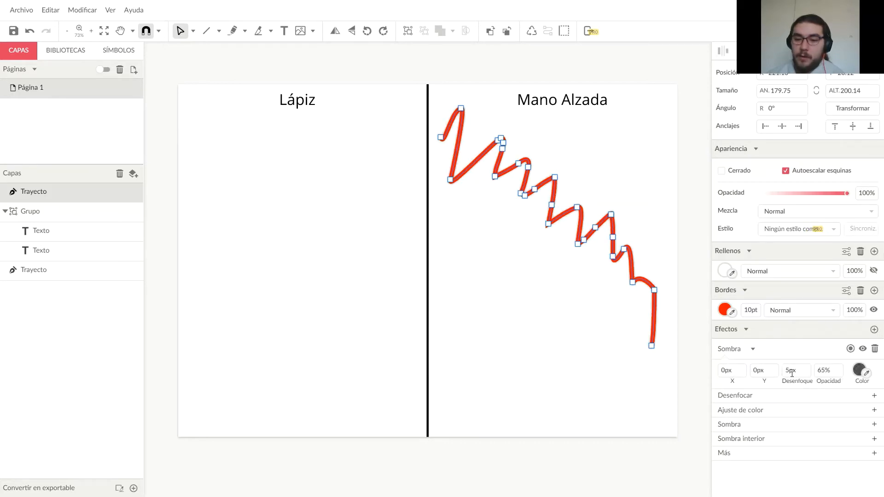
click(619, 328)
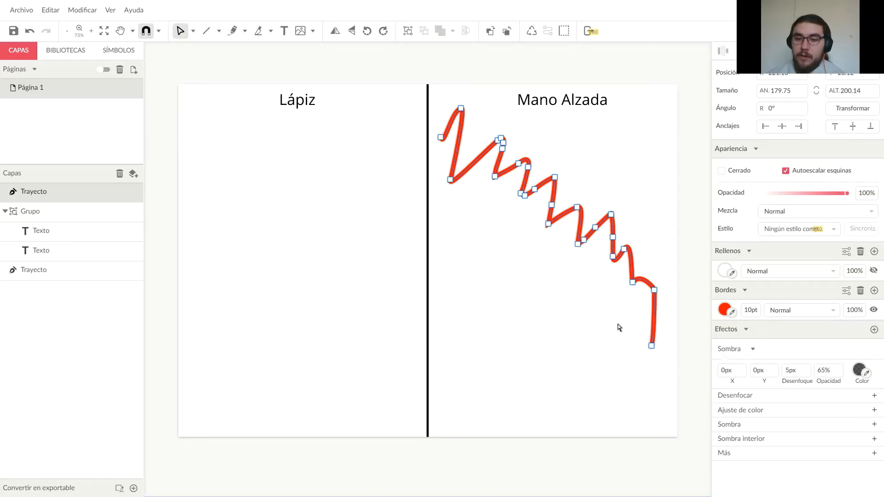
click(571, 329)
click(635, 280)
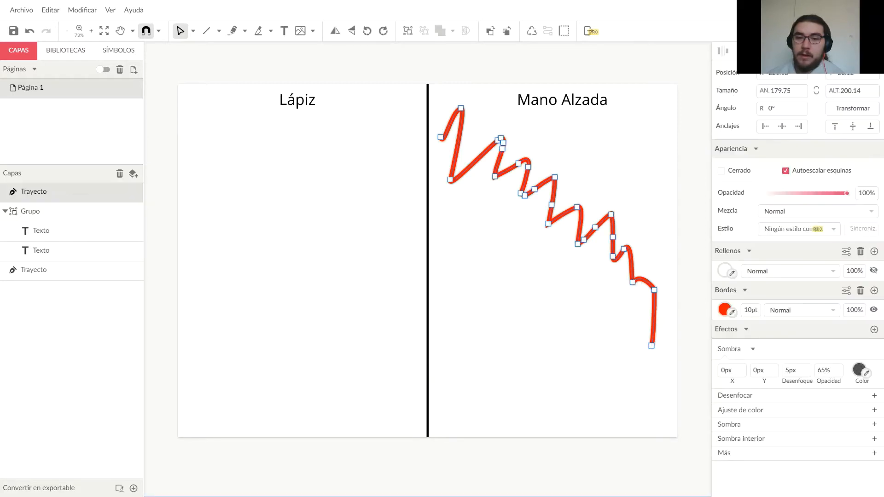
click(567, 203)
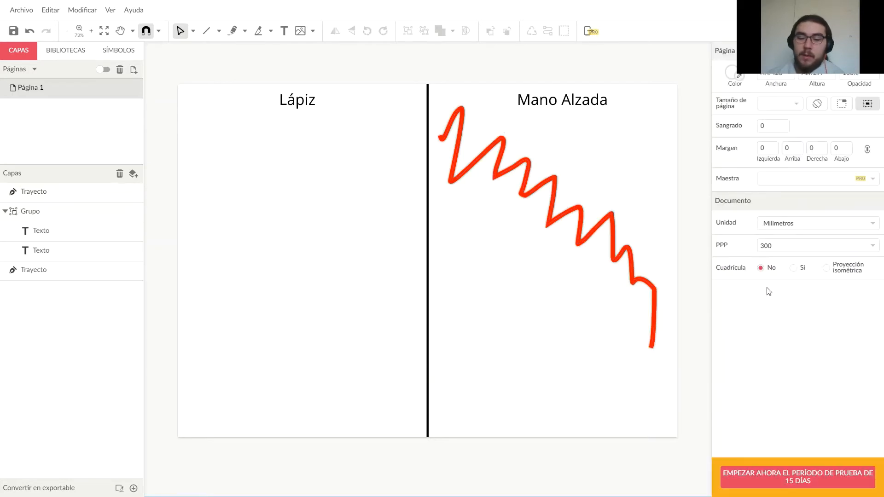
Try a 14 px blur on the zigzag's shadow and settle on 10 px.
click(579, 222)
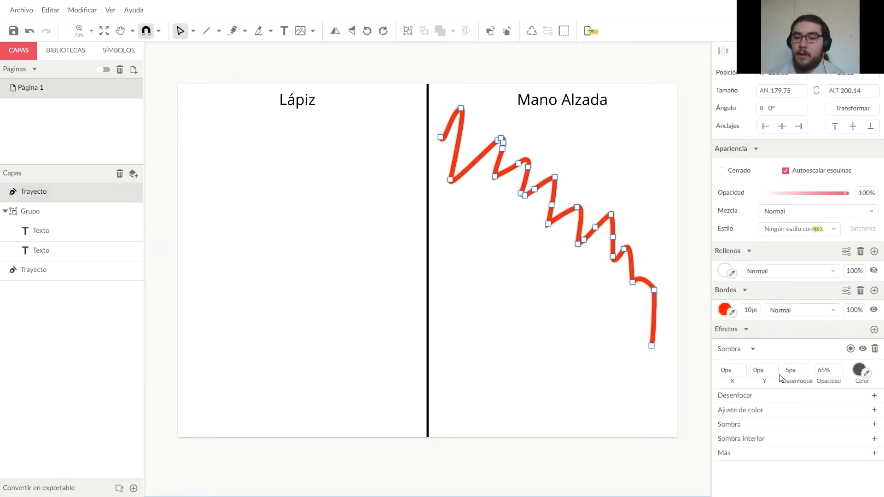
click(805, 370)
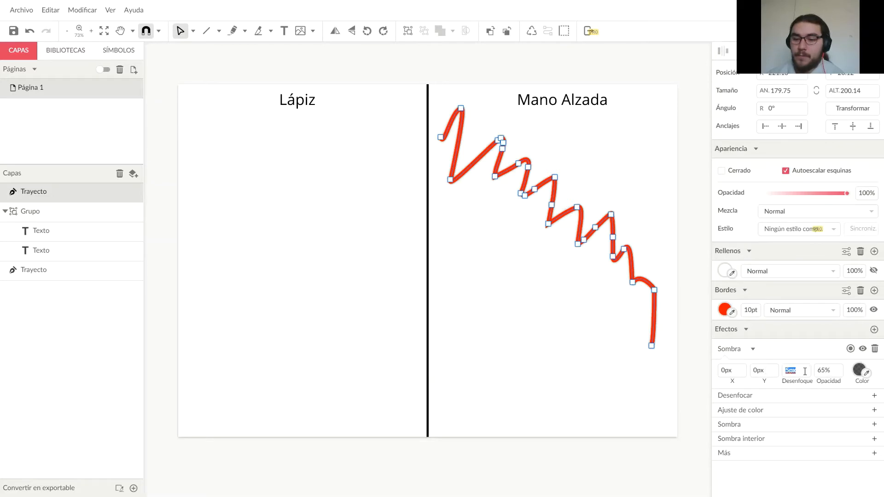
text(14px)
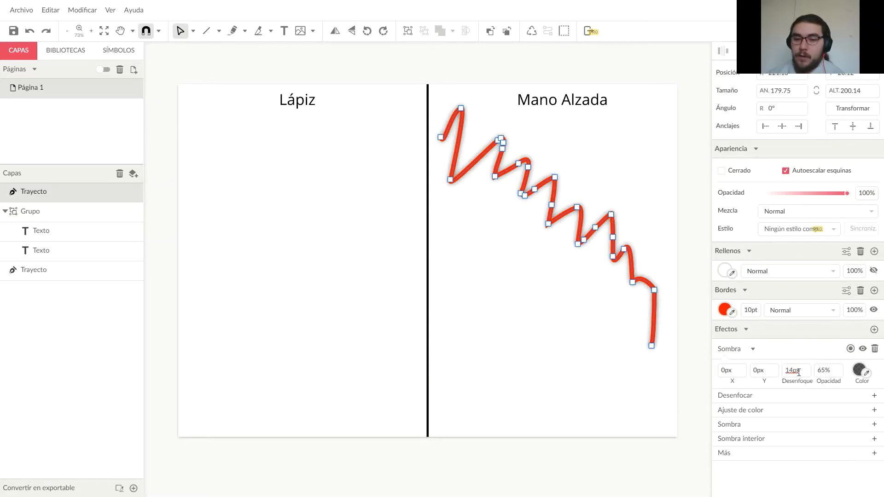
scroll(799, 372, down, 3)
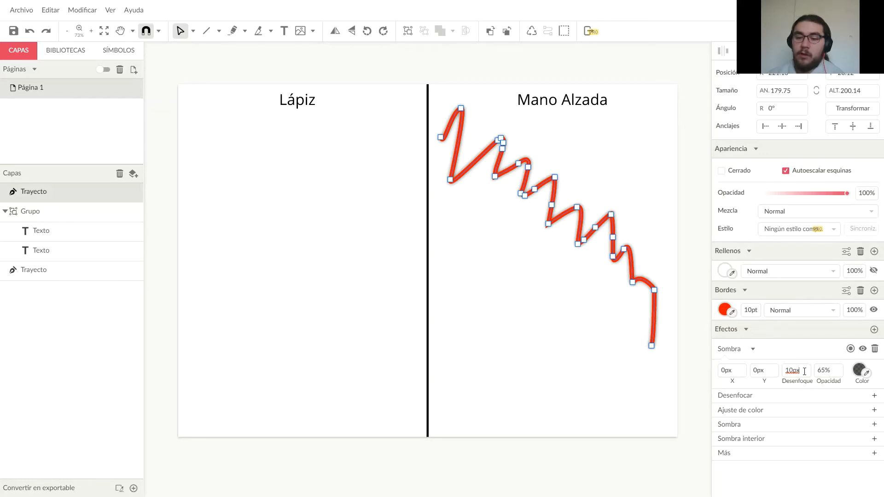
click(638, 359)
click(653, 327)
Fit the page in the view and increase the shadow's blur to 21 px.
click(794, 371)
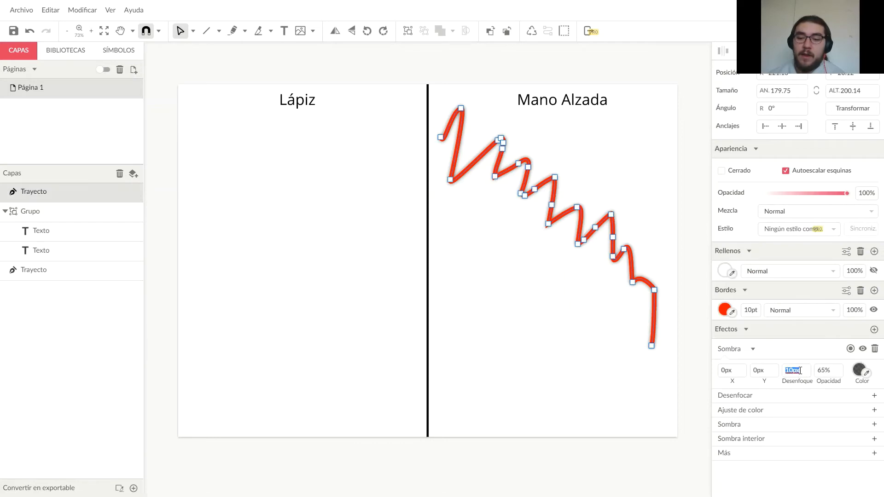
scroll(583, 372, up, 3)
scroll(589, 375, down, 1)
scroll(591, 378, down, 5)
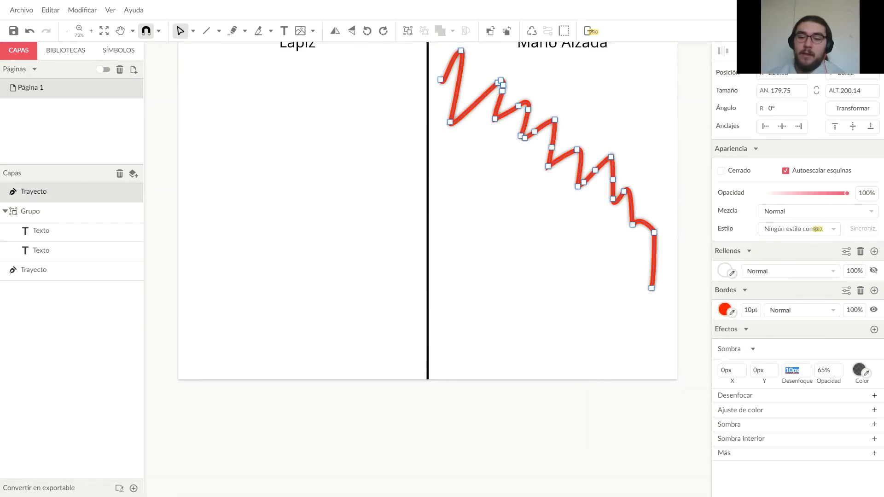
scroll(584, 275, up, 1)
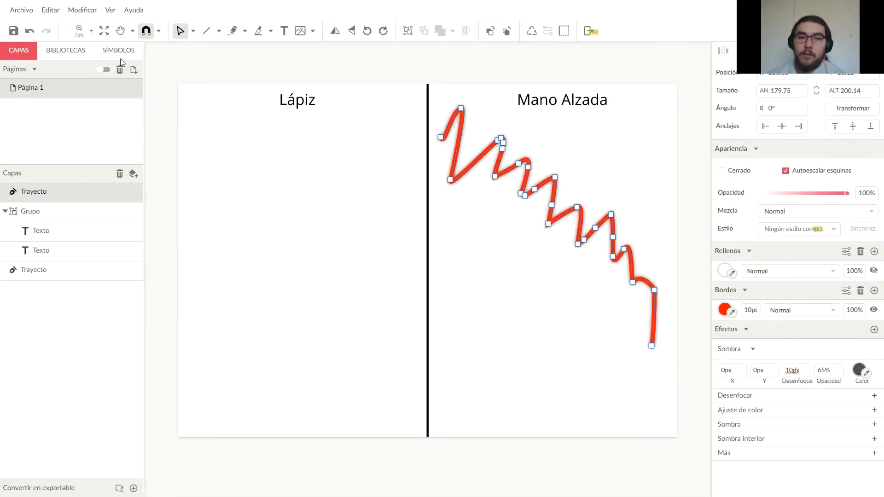
click(104, 30)
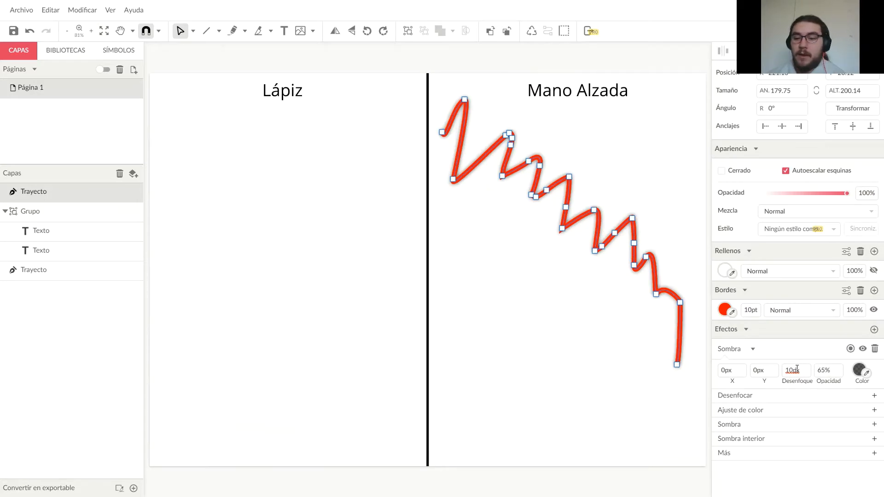
key(ctrl+z)
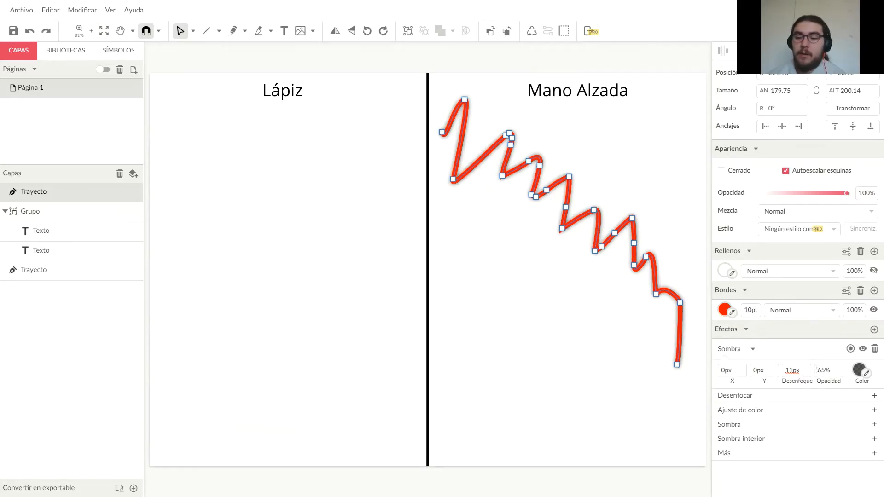
scroll(803, 370, up, 3)
scroll(802, 371, up, 10)
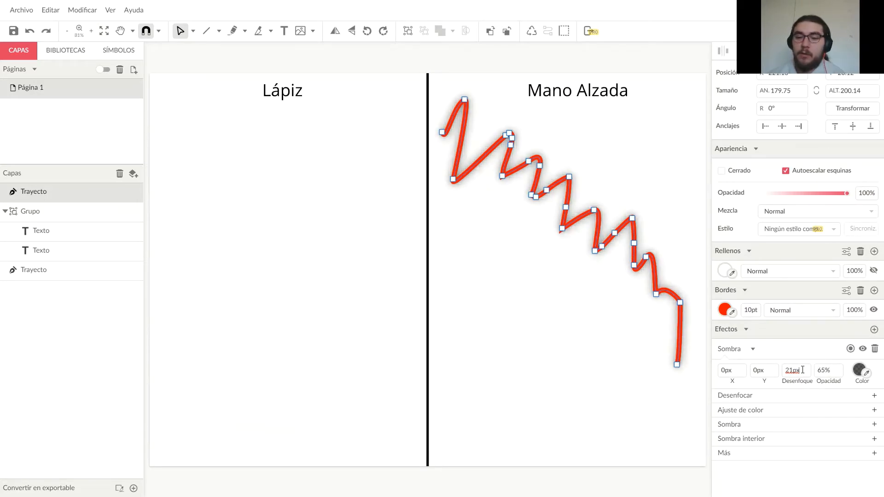
Set the shadow's offset to X 11 px and Y -7 px with 51% opacity, and deselect the zigzag.
scroll(772, 373, up, 5)
scroll(772, 373, down, 14)
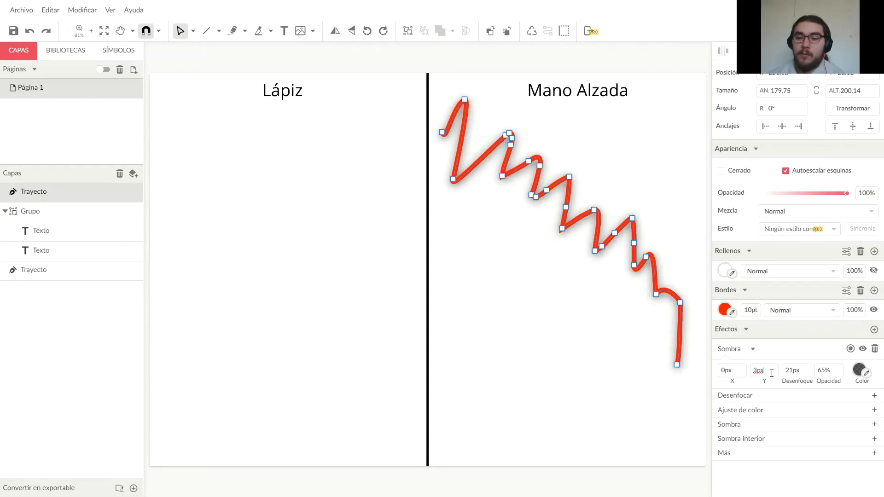
scroll(735, 371, up, 18)
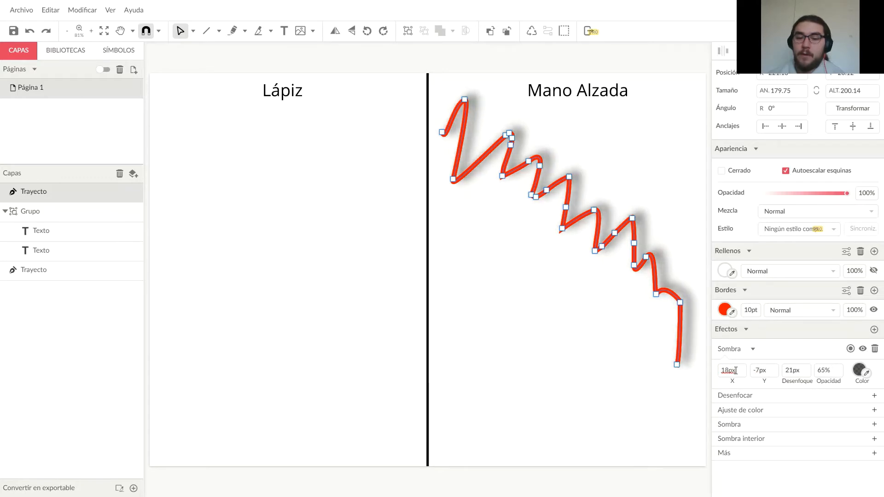
scroll(735, 371, down, 7)
scroll(825, 371, down, 8)
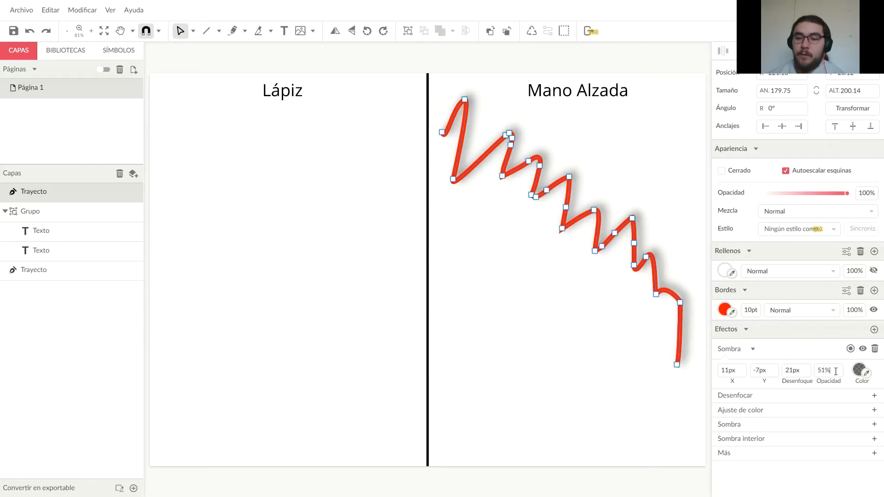
click(555, 353)
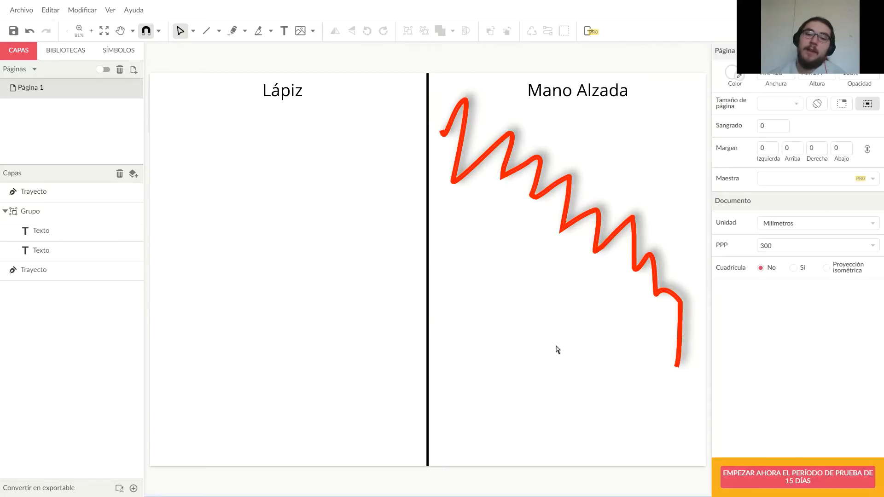
Replace the zigzag's shadow with a Sombra interior effect that has a 20 px blur.
click(616, 235)
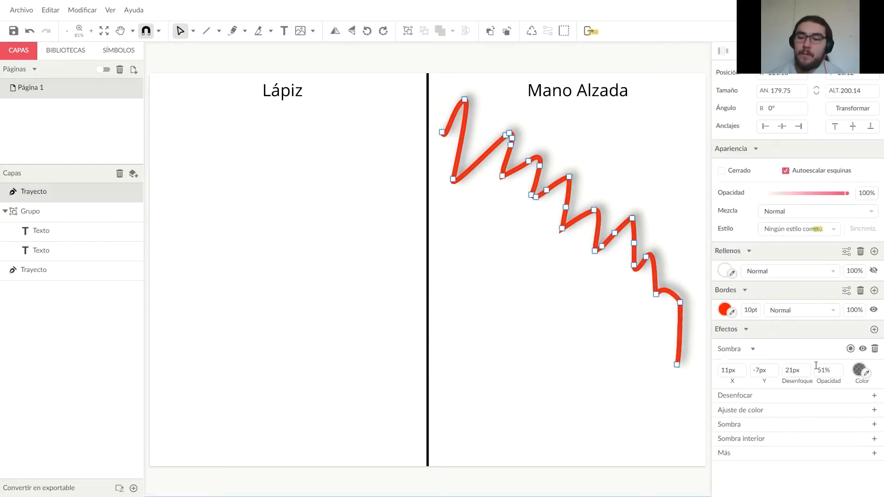
click(873, 349)
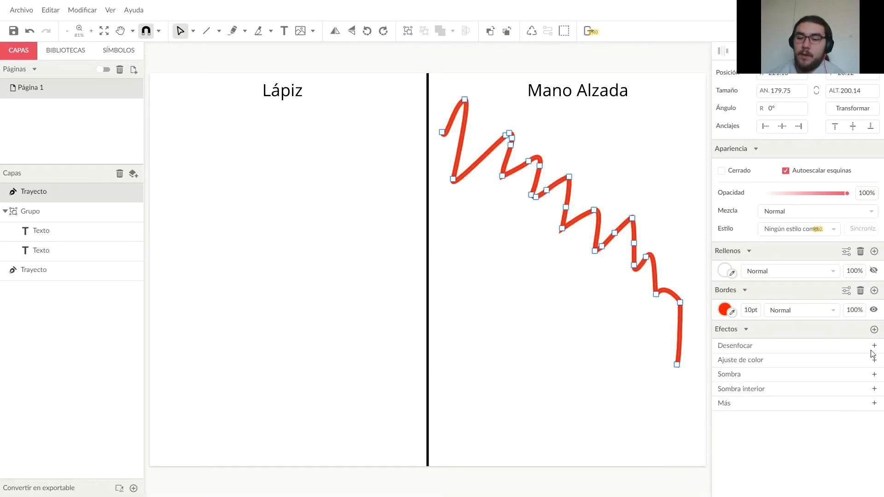
click(755, 390)
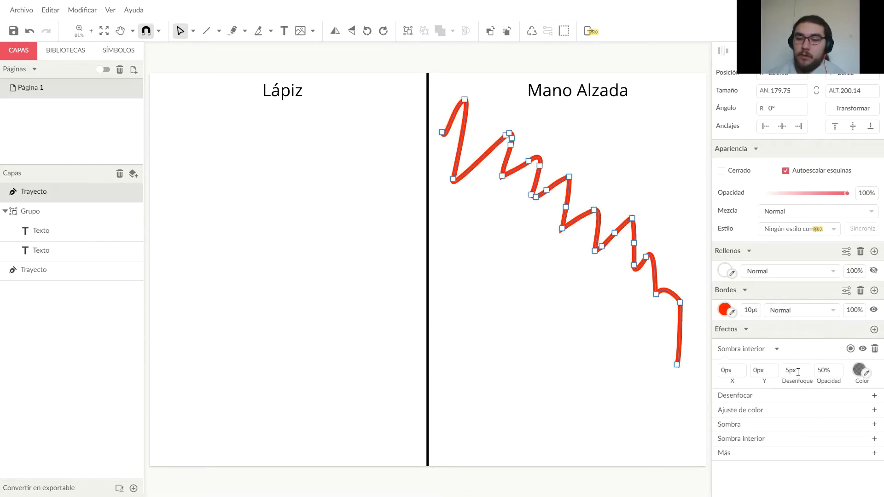
text(12px)
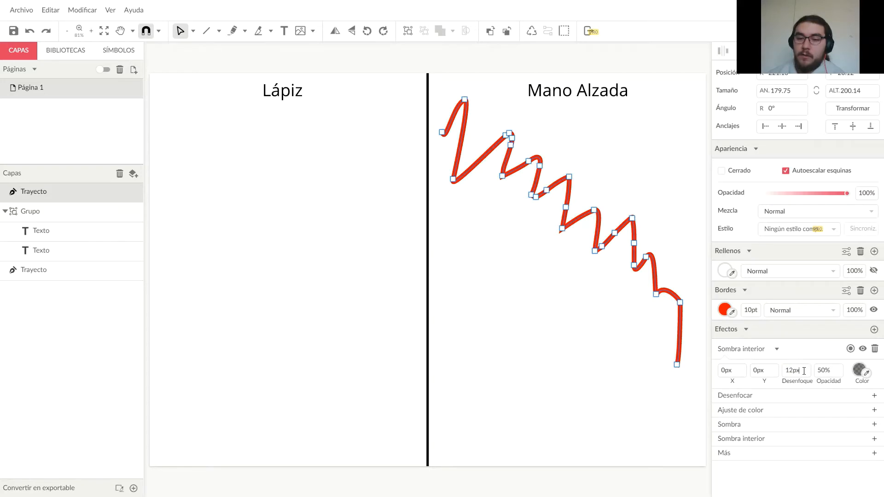
click(648, 346)
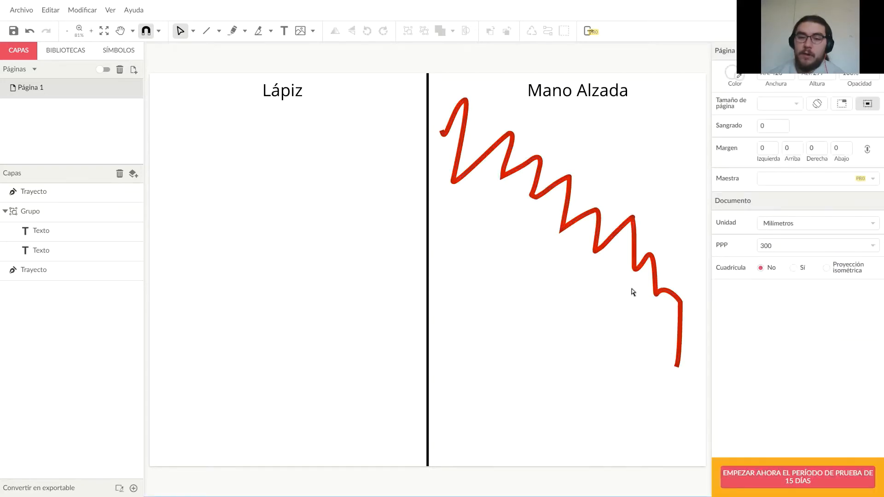
click(645, 268)
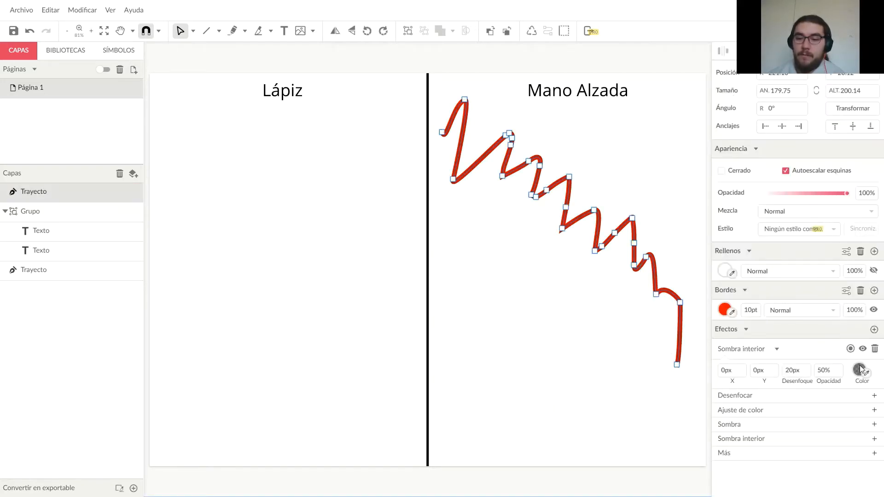
Toggle the inner shadow's visibility off and on to compare, and delete the effect.
click(862, 350)
click(862, 349)
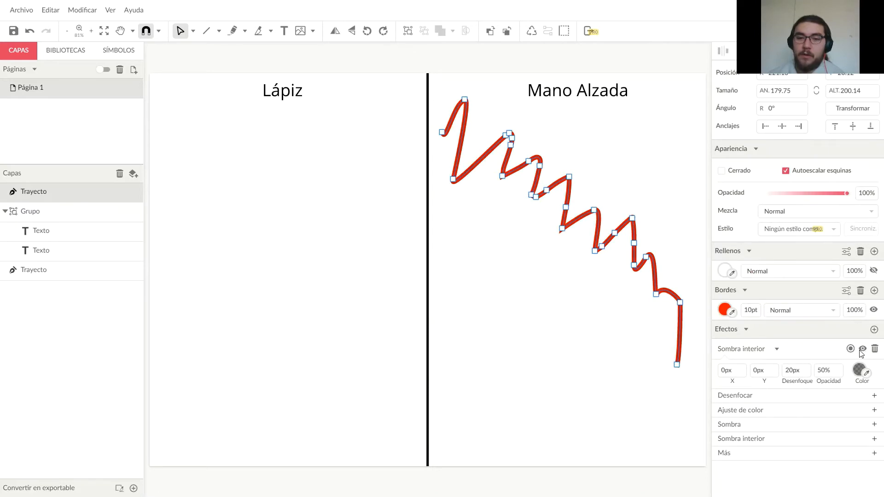
click(862, 350)
click(862, 350)
click(874, 349)
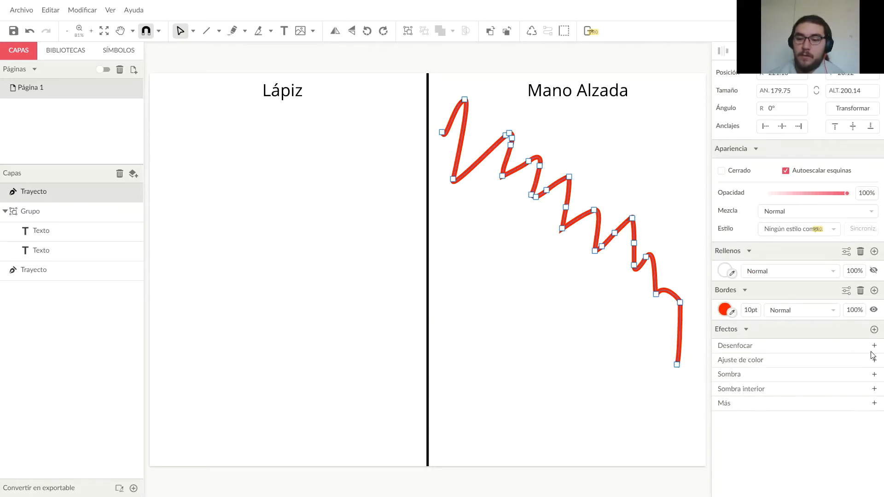
Add a Reflejar effect to the red zigzag, pull its last peak up and outward, and deselect it.
click(743, 404)
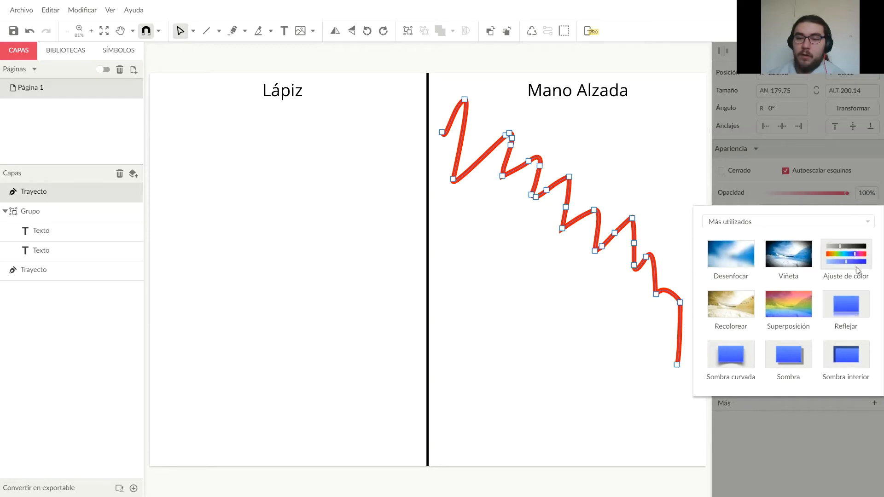
click(851, 313)
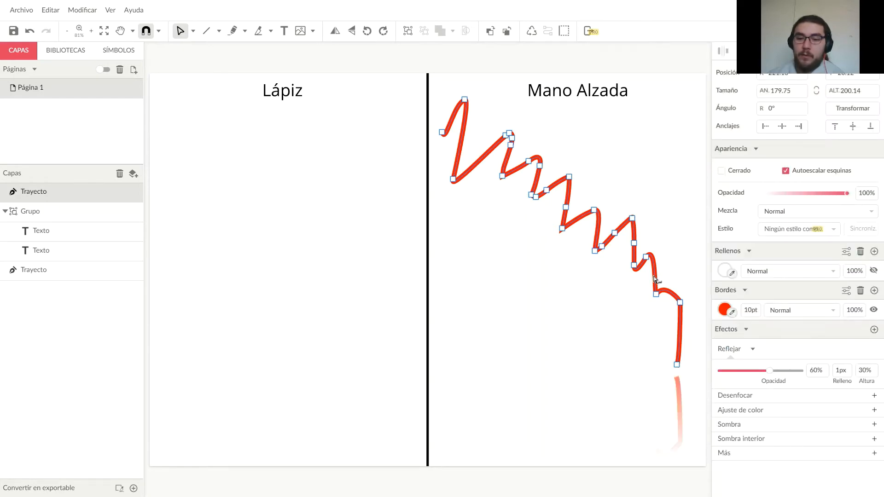
drag(654, 279, 676, 235)
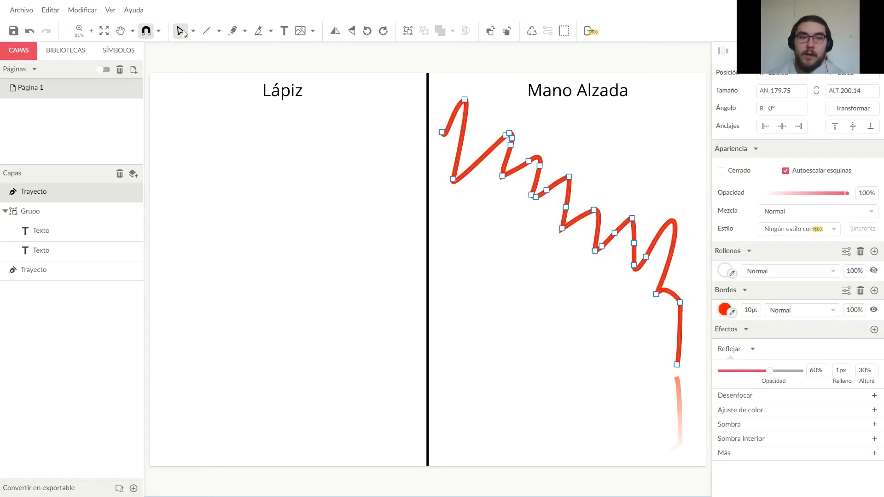
click(458, 272)
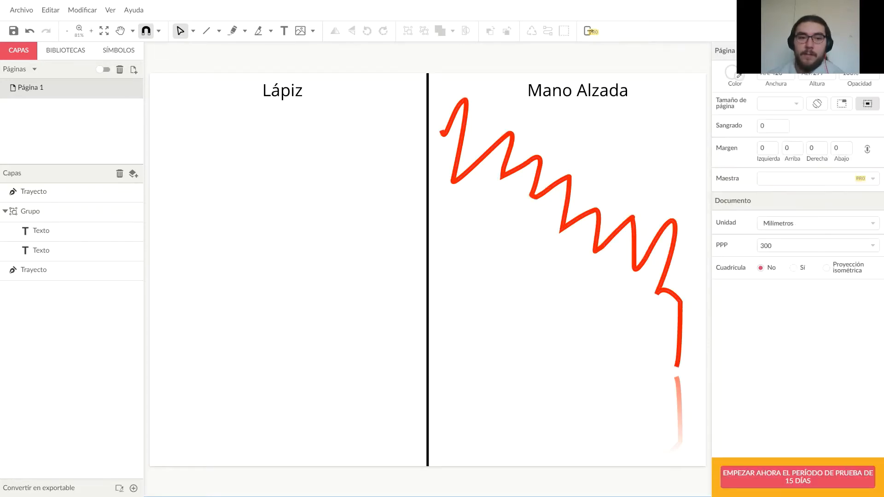
Scale the whole zigzag down to about 113 × 143 mm and move it up under the Mano Alzada heading.
click(193, 31)
click(207, 49)
click(456, 173)
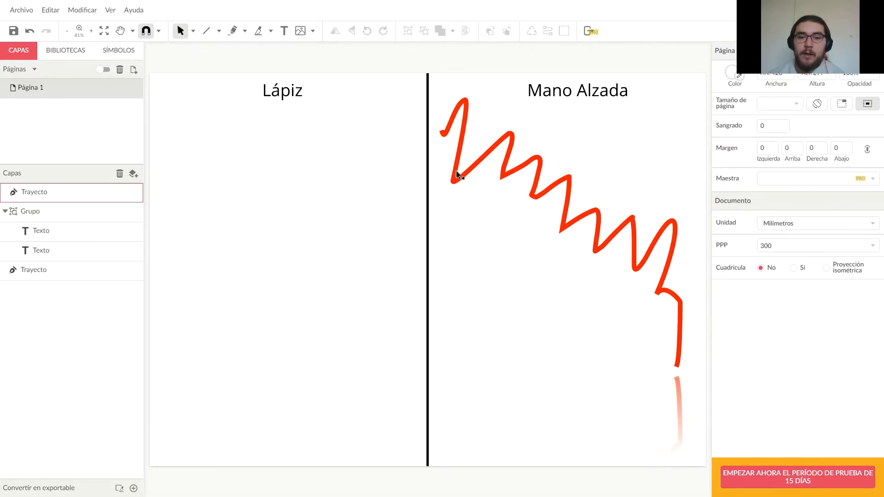
drag(441, 99, 531, 176)
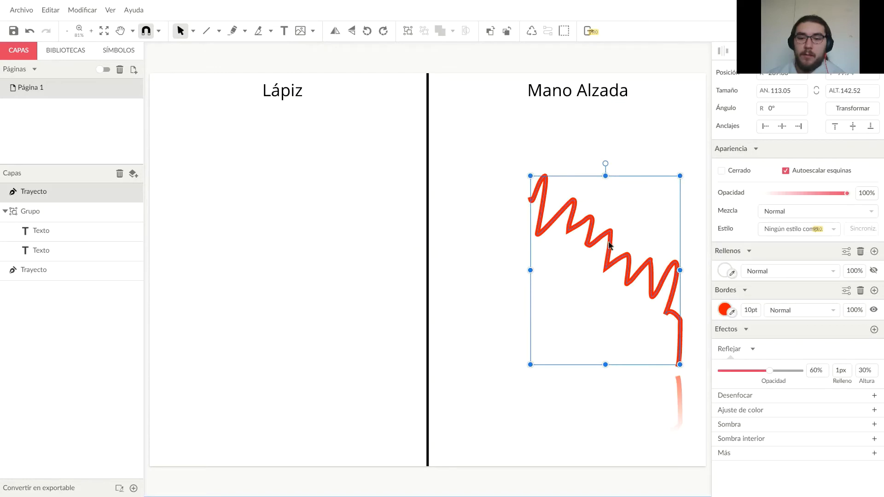
drag(610, 245, 606, 181)
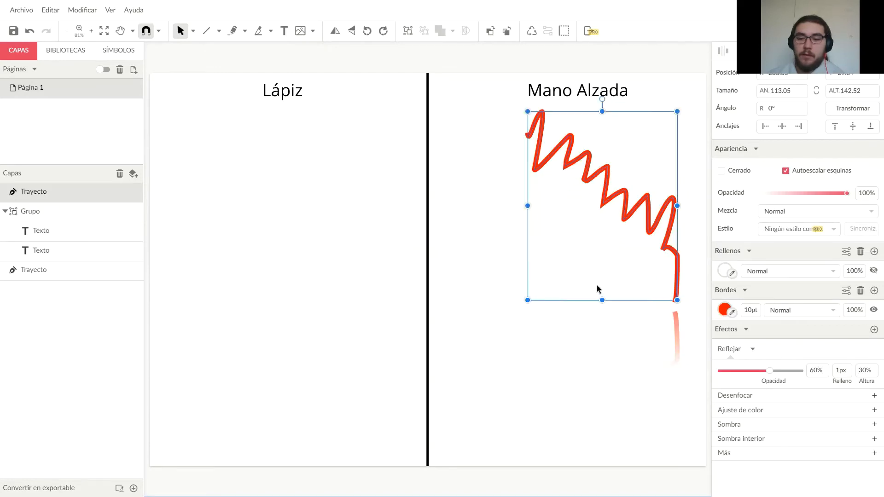
Set the zigzag's reflection to 80% opacity and 70% height, keeping the 1 px Relleno.
mouse_move(769, 371)
mouse_down()
mouse_move(801, 371)
mouse_move(746, 376)
mouse_move(783, 374)
mouse_up()
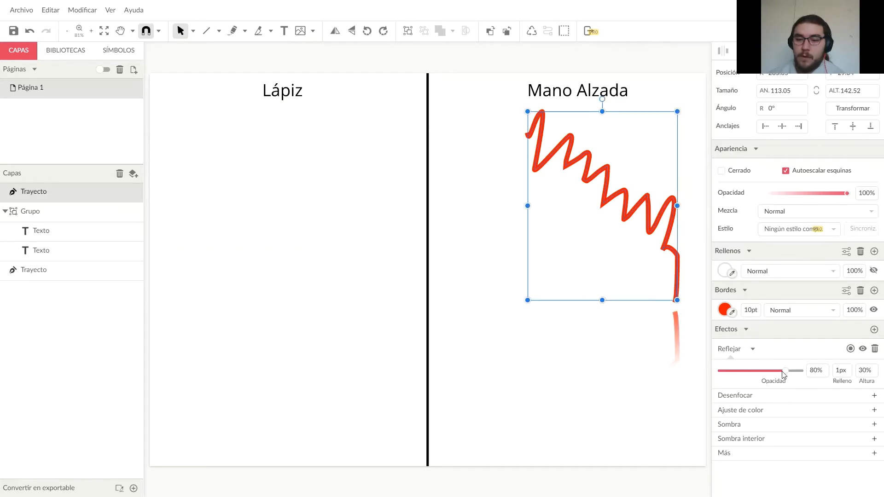
click(846, 372)
scroll(842, 372, up, 10)
scroll(842, 373, down, 10)
click(866, 374)
scroll(866, 373, up, 10)
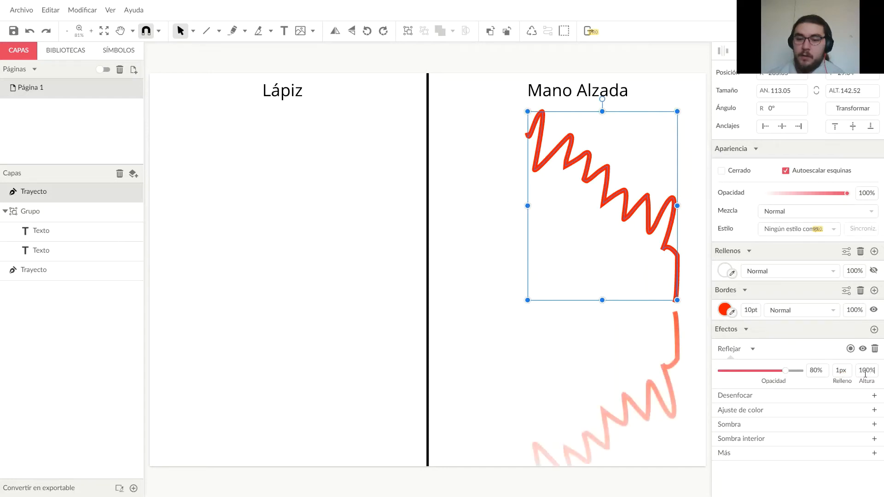
scroll(865, 373, down, 2)
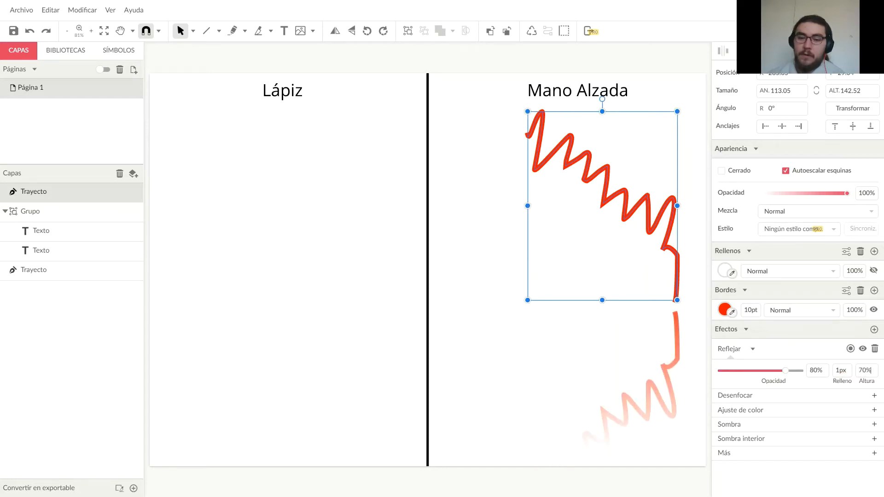
Rotate the zigzag to about 27.8°, position it in the middle of the Mano Alzada half, and deselect it.
mouse_move(523, 108)
mouse_down()
mouse_move(479, 134)
mouse_move(471, 153)
mouse_up()
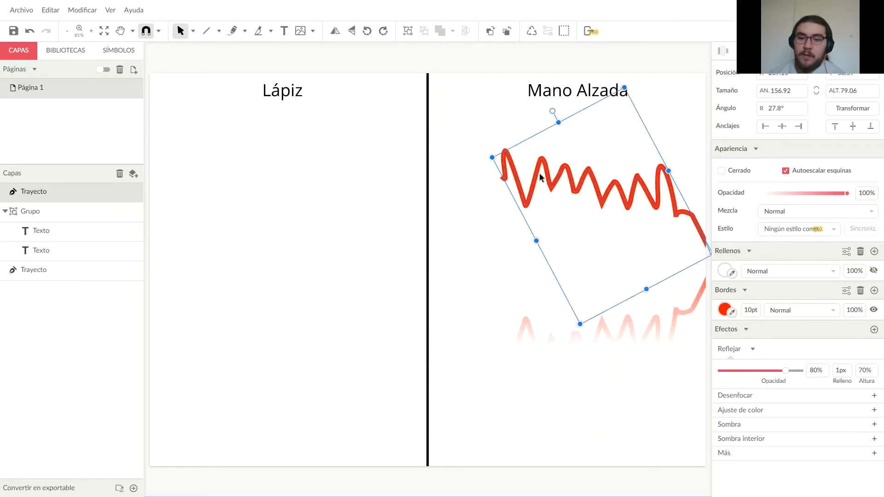
drag(540, 177, 496, 211)
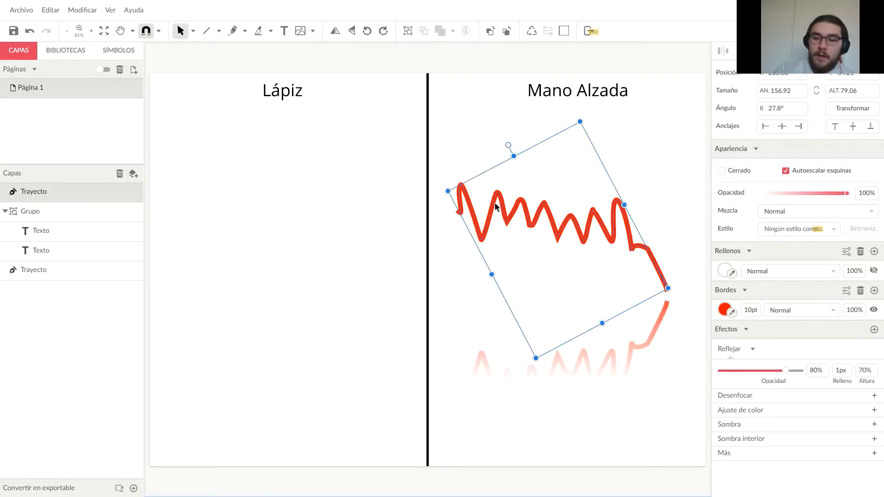
click(650, 139)
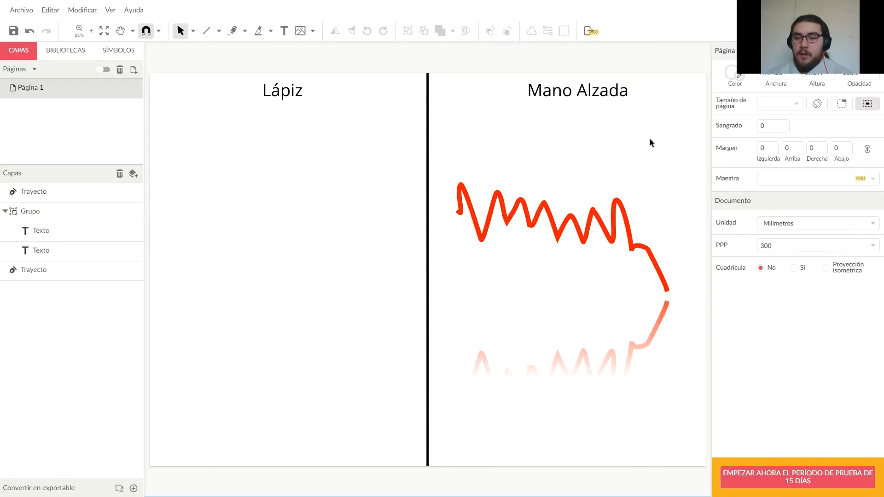
click(573, 218)
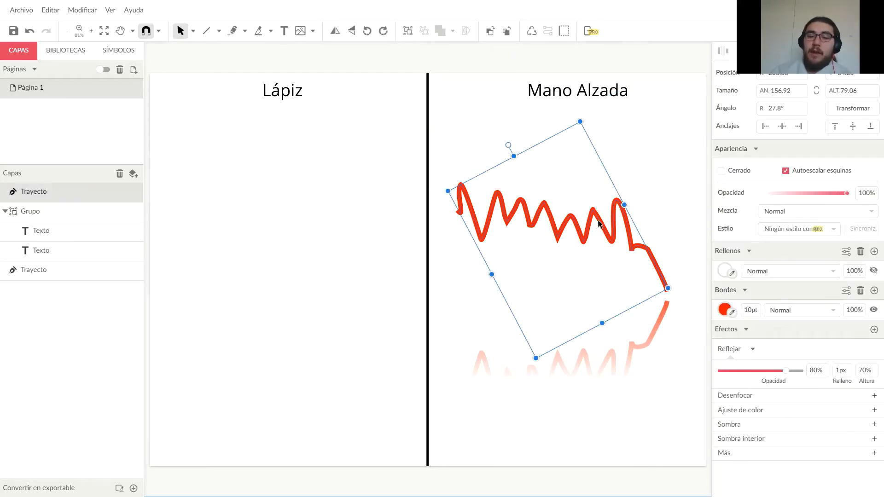
drag(598, 224, 608, 218)
click(643, 159)
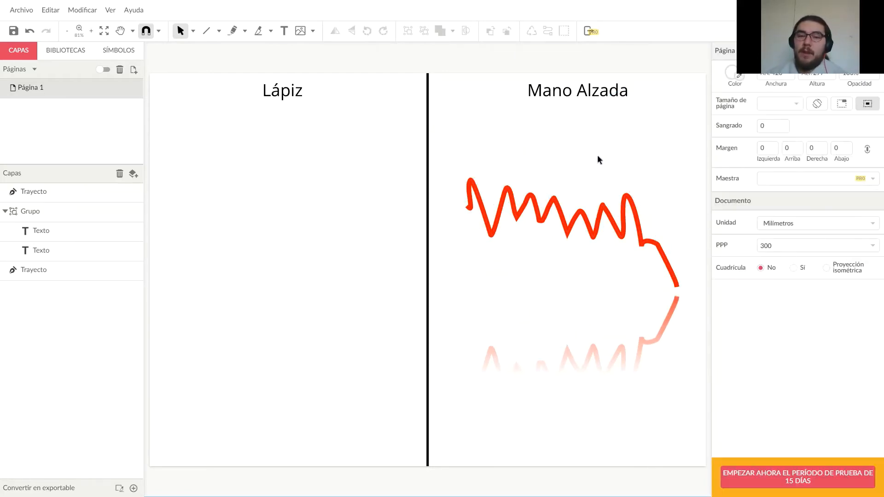
click(599, 217)
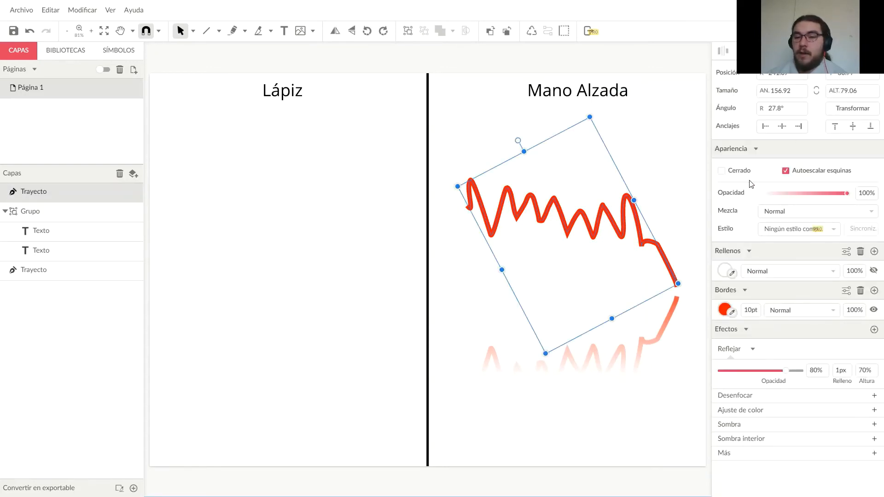
click(306, 193)
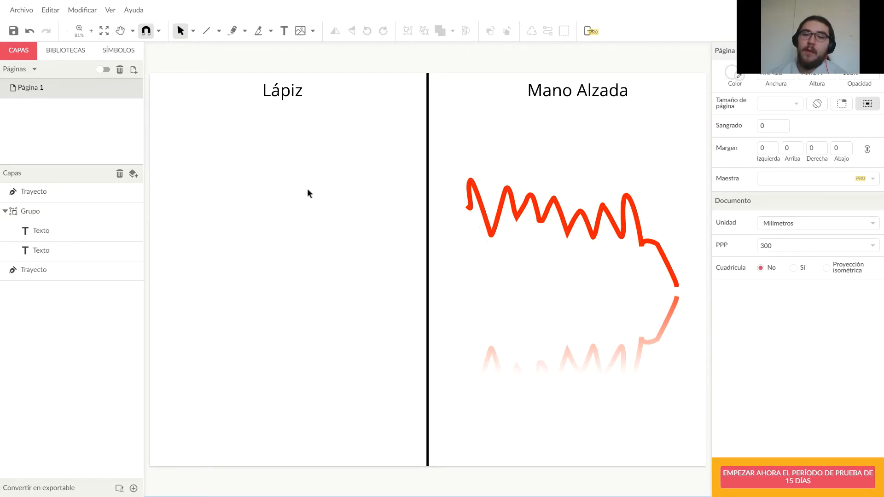
Draw a closed, hook-like shape of straight segments with eleven points, about 87 × 117 mm, in the upper Lápiz half.
click(245, 31)
click(266, 46)
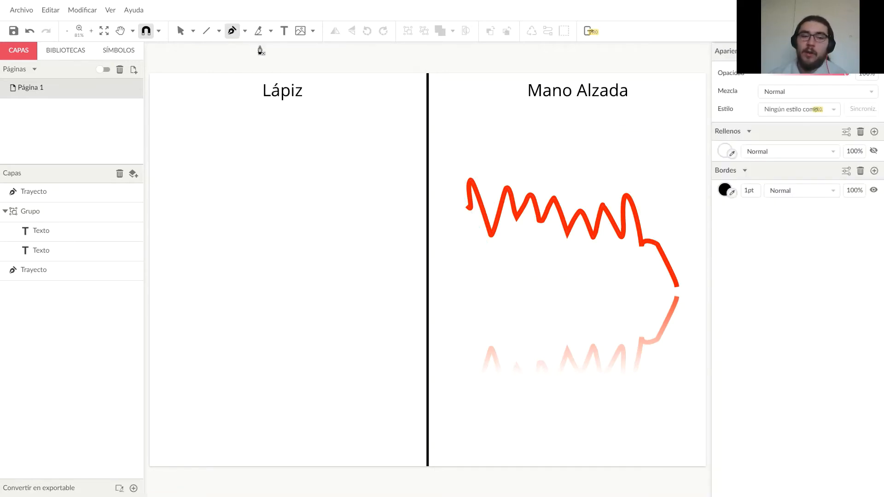
click(164, 123)
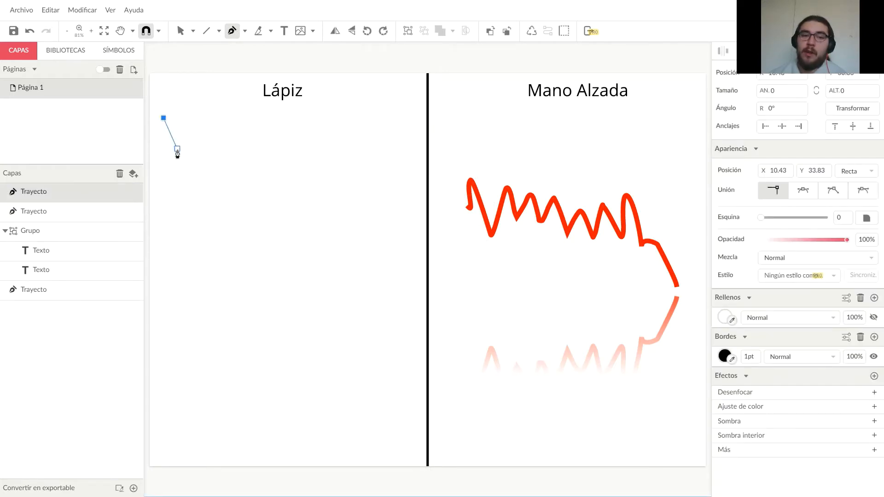
click(320, 196)
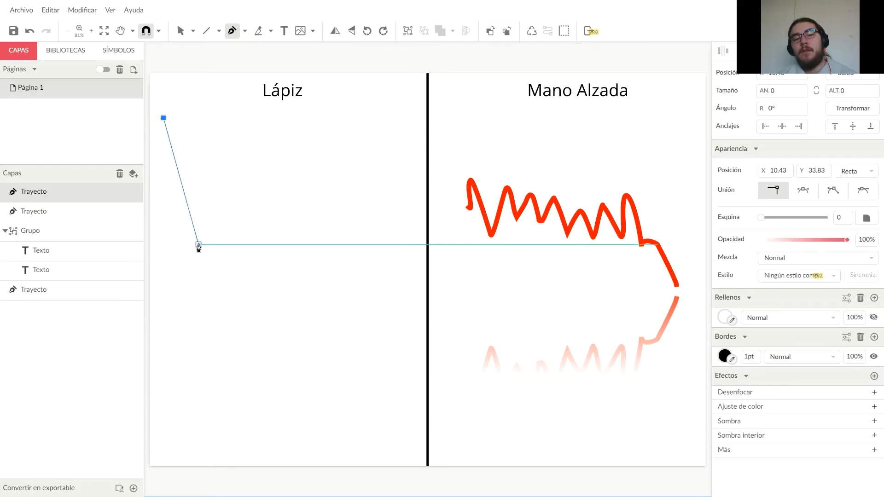
click(181, 237)
click(258, 190)
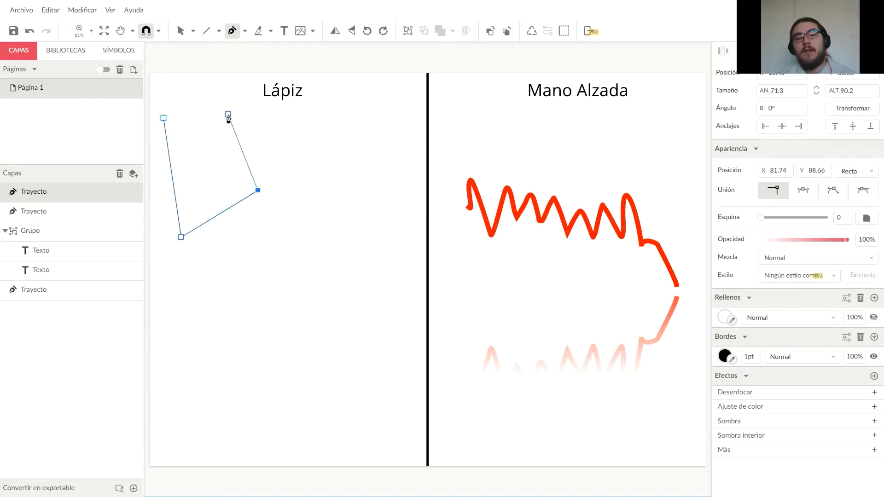
click(223, 118)
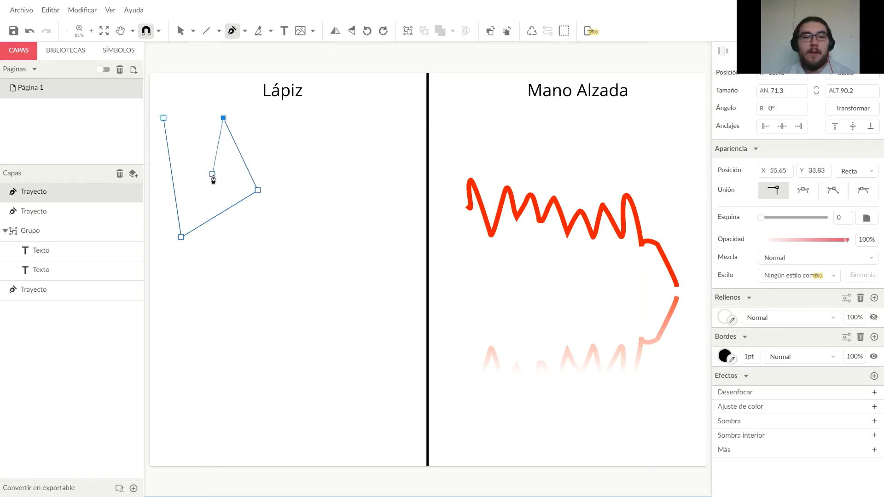
click(217, 177)
click(194, 139)
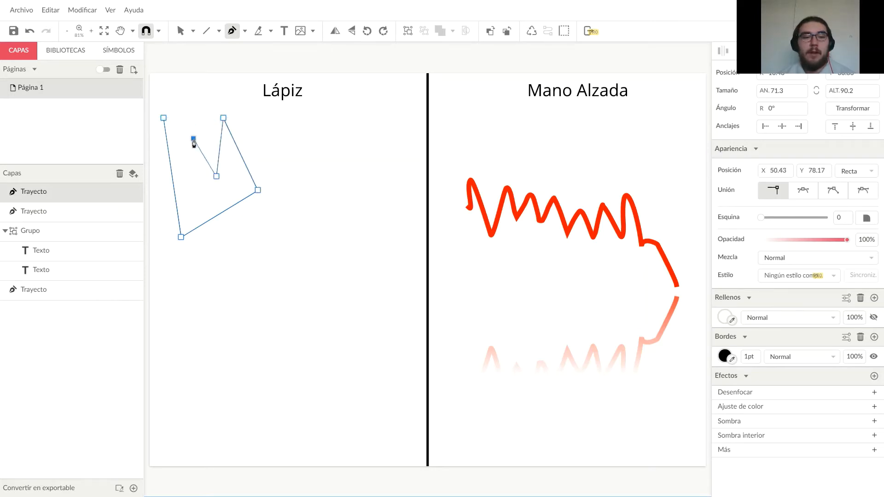
click(202, 106)
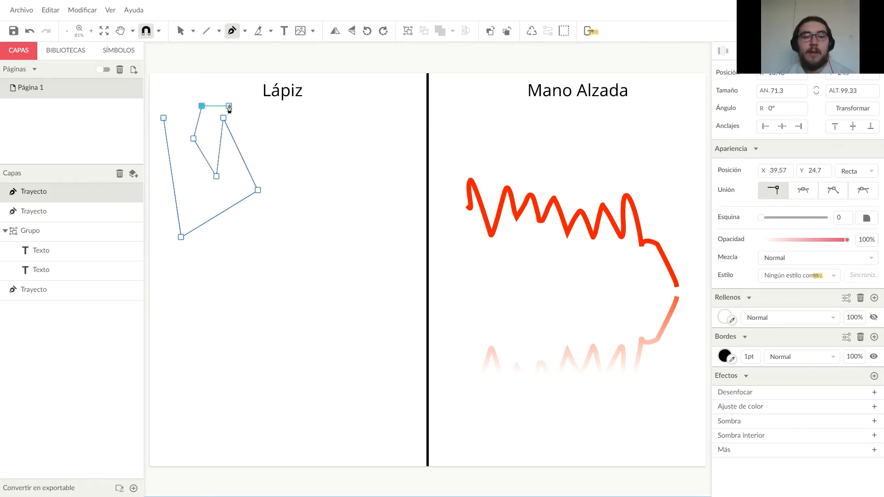
click(229, 101)
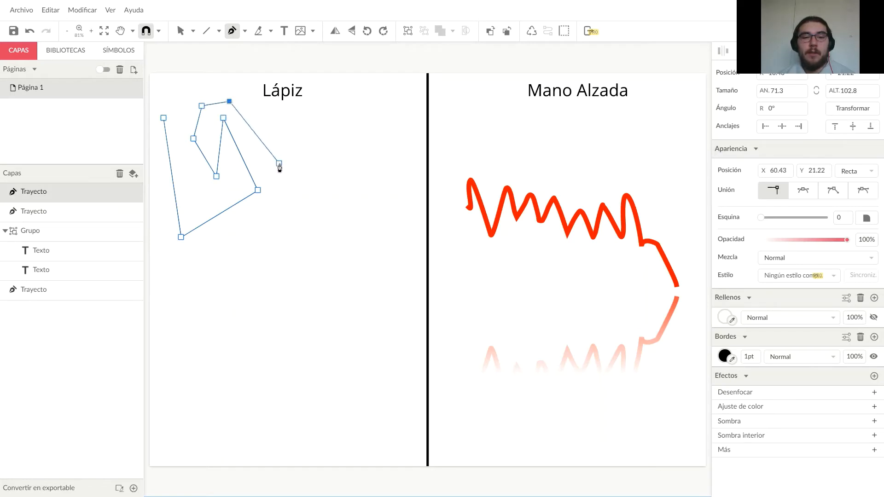
click(279, 165)
click(239, 83)
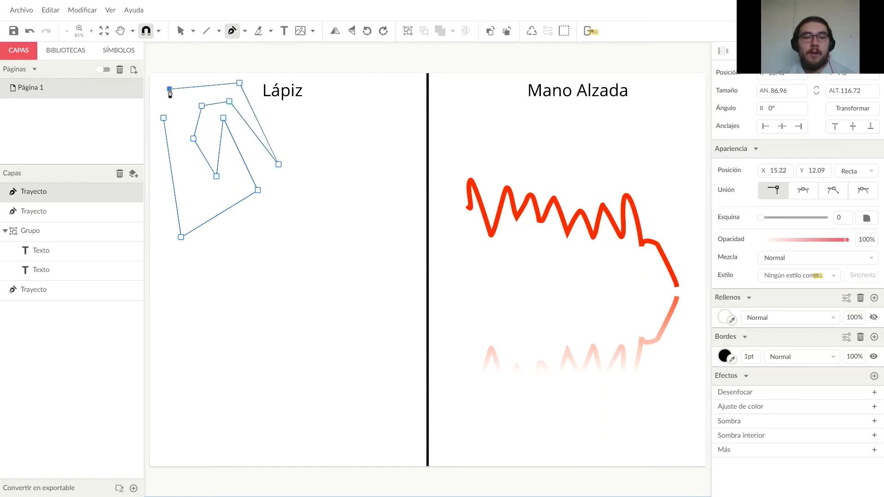
click(170, 89)
click(164, 118)
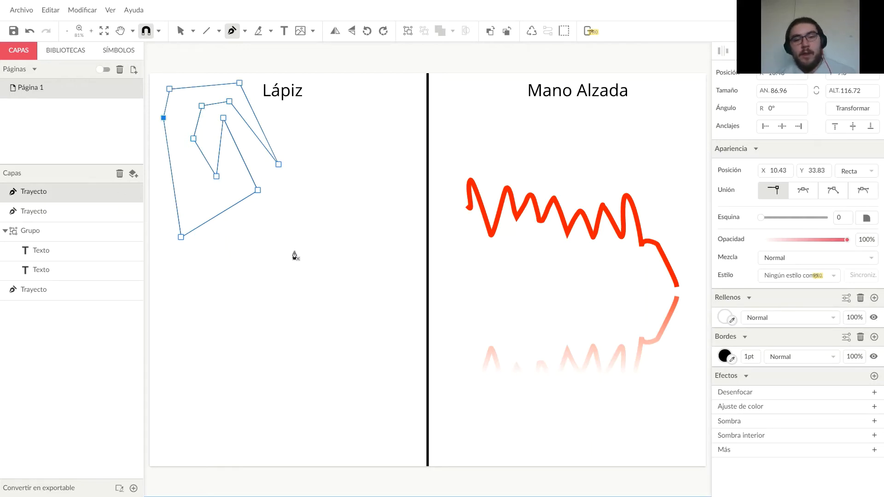
key(Escape)
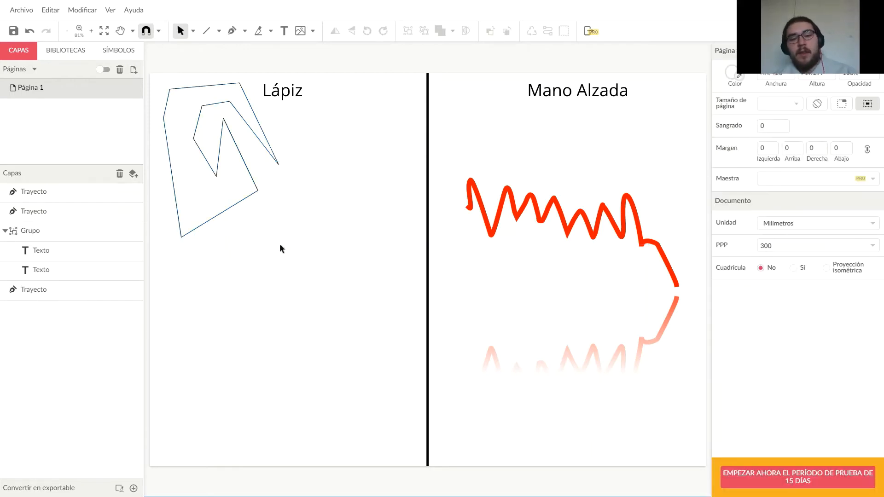
Fill the closed straight-sided shape with a reddish brown and deselect it.
click(253, 178)
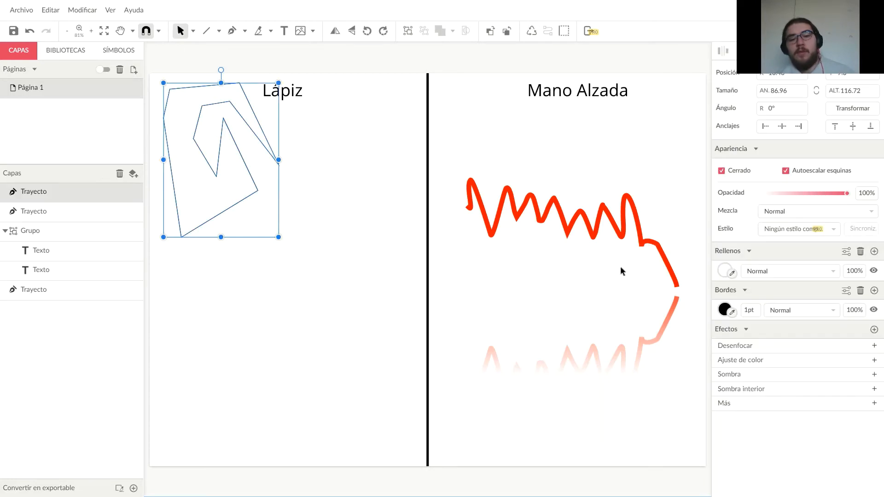
click(723, 271)
mouse_move(794, 325)
mouse_down()
mouse_move(828, 313)
mouse_move(747, 327)
mouse_move(723, 316)
mouse_move(725, 309)
mouse_move(746, 352)
mouse_move(798, 347)
mouse_move(807, 322)
mouse_up()
click(359, 280)
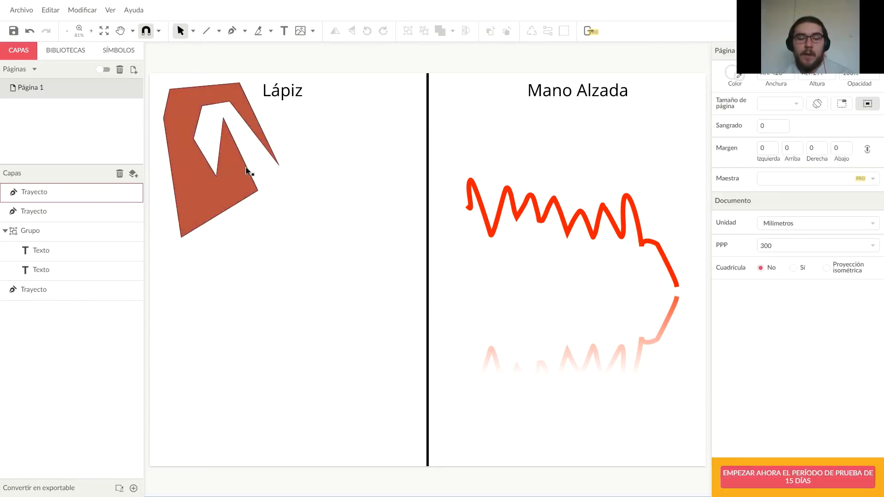
Draw a closed curved path with four points, about 145 × 106 mm, in the lower Lápiz half and deselect it.
click(194, 33)
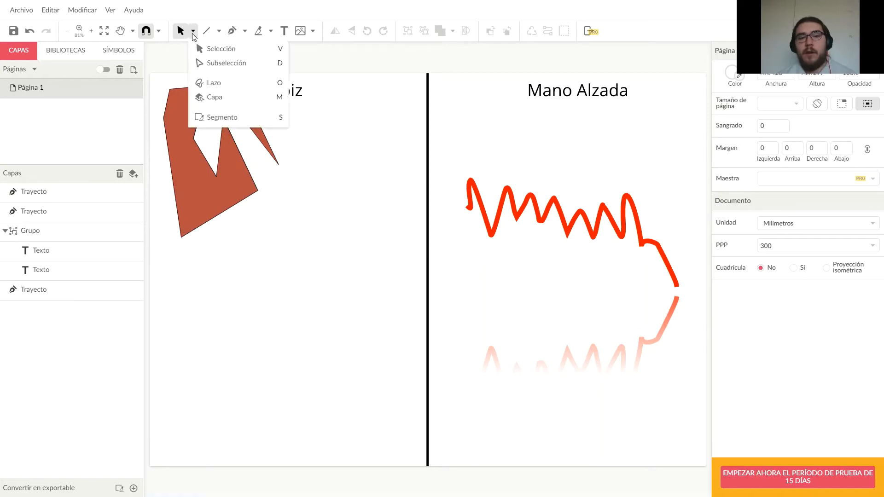
click(245, 31)
click(252, 49)
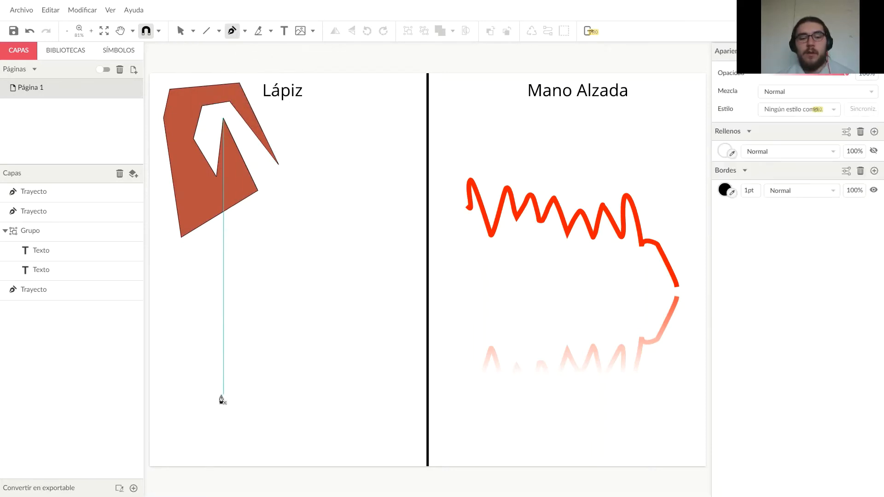
click(217, 395)
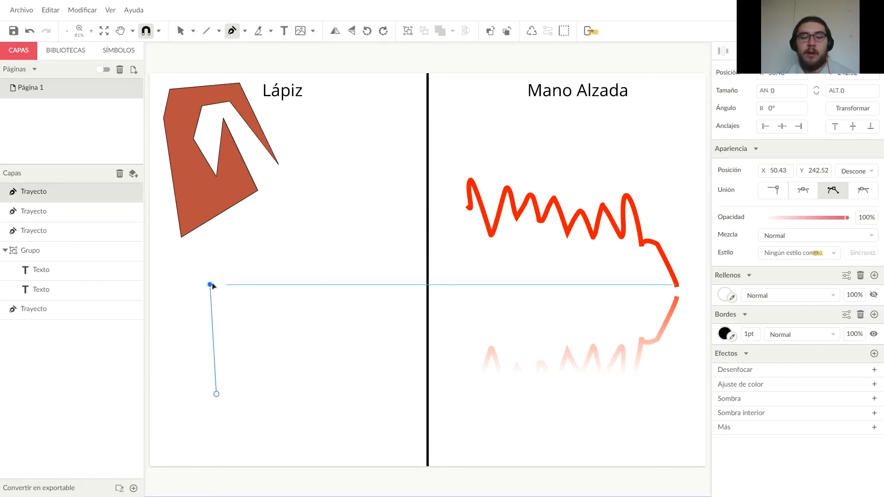
drag(212, 286, 252, 288)
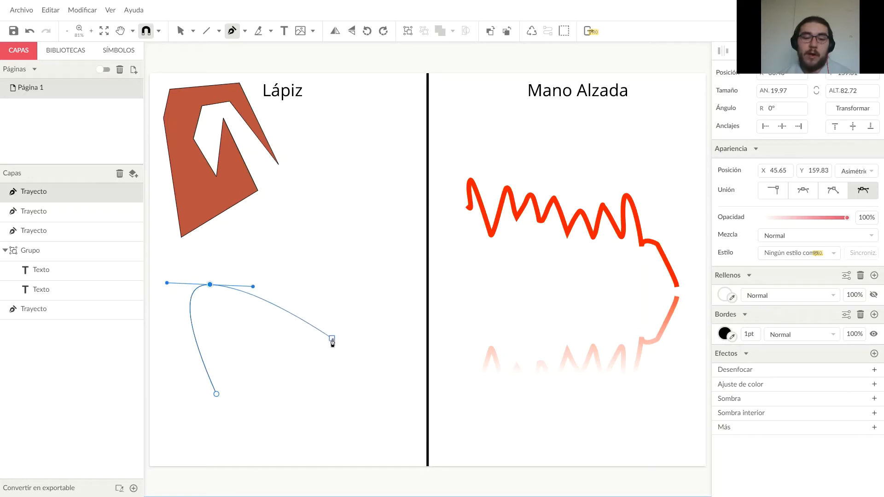
click(332, 338)
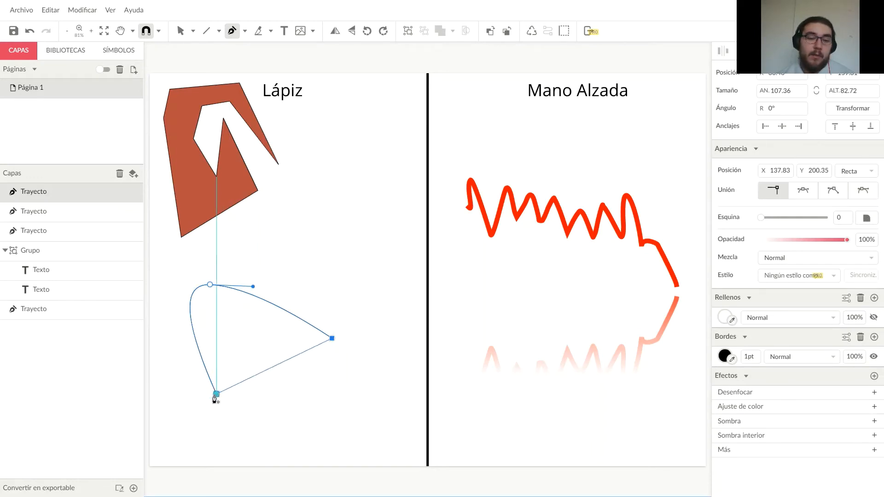
click(373, 417)
drag(370, 421, 345, 443)
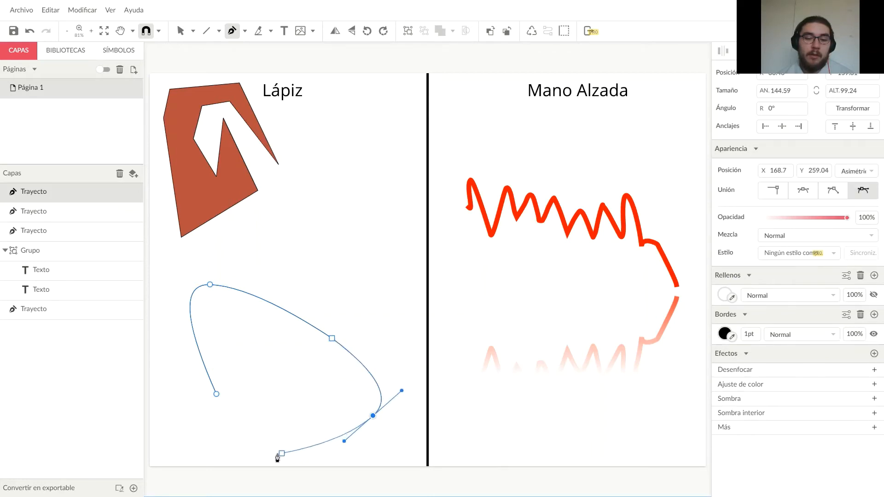
click(223, 399)
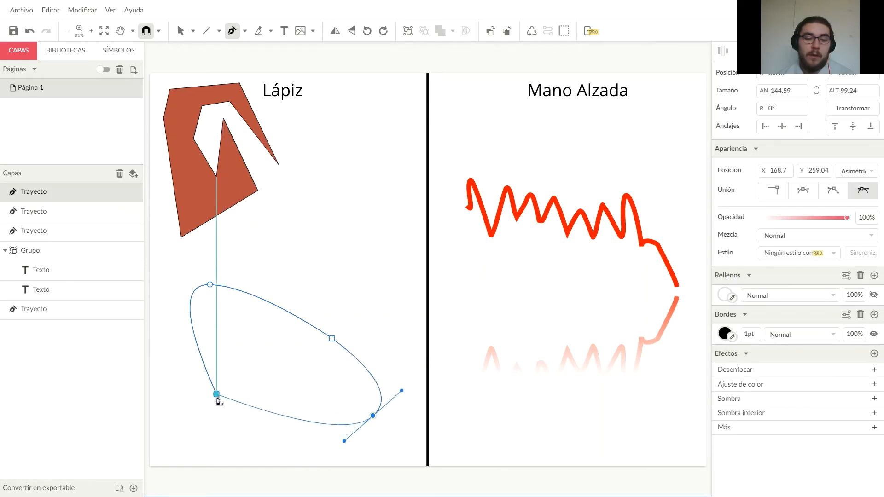
click(217, 394)
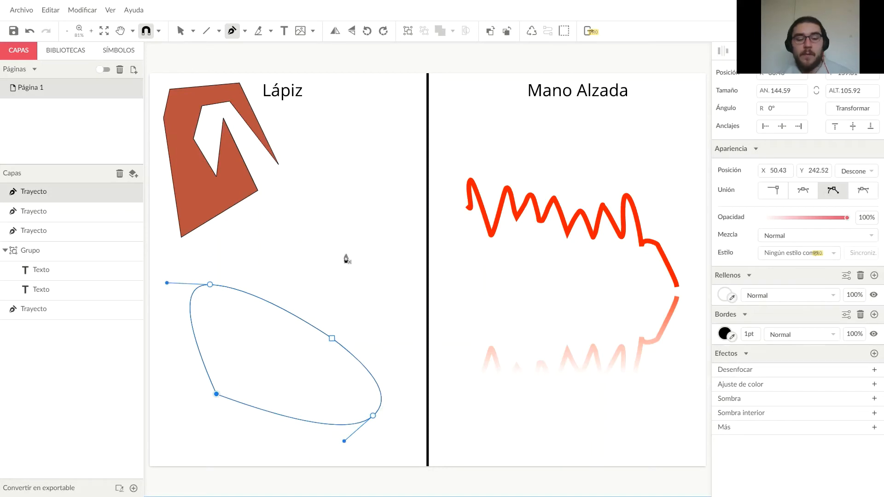
key(Escape)
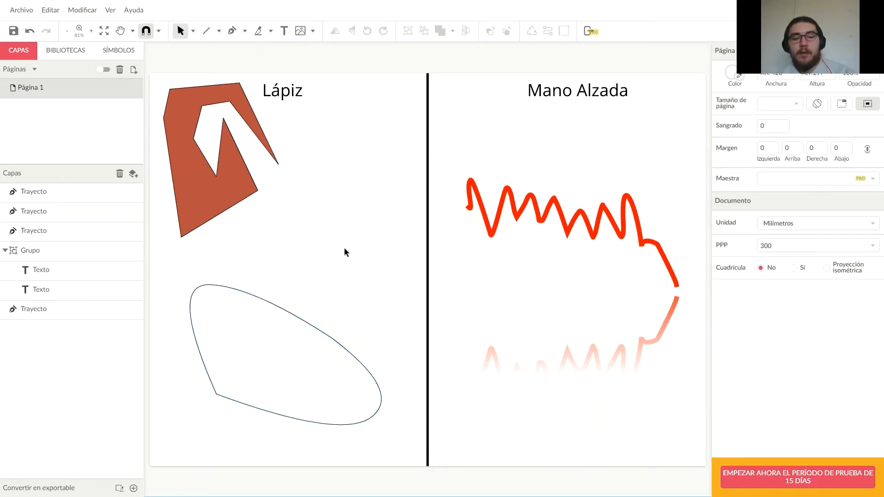
Use Subselección to move the curved path's upper node to about X 65, Y 152 and its lower-left node to about X 30, Y 244.
click(297, 315)
click(318, 251)
click(278, 307)
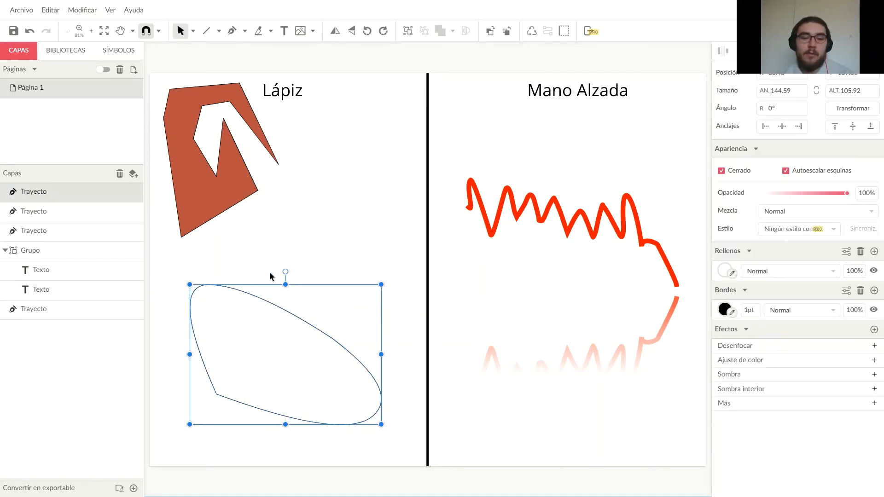
click(193, 32)
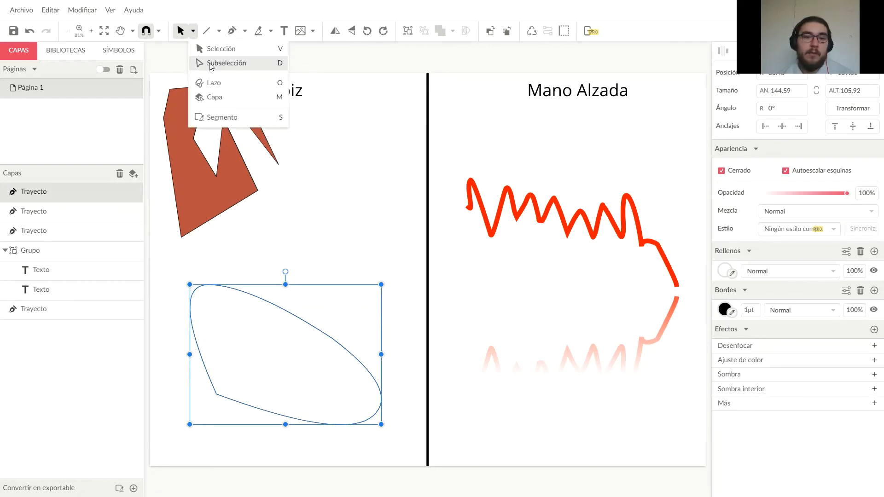
click(223, 61)
click(308, 191)
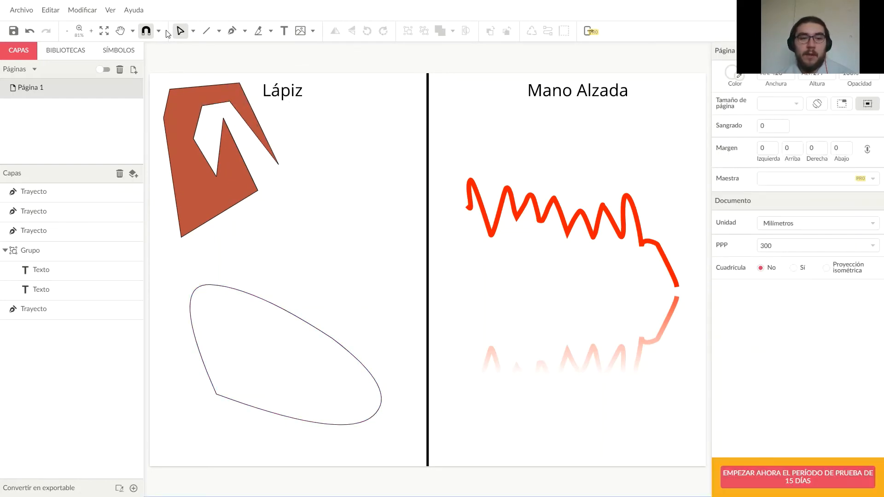
click(275, 313)
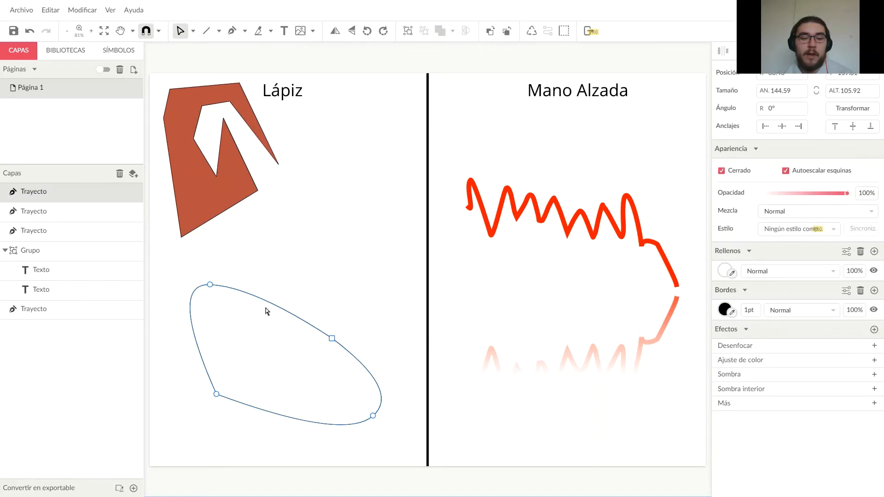
drag(210, 286, 236, 274)
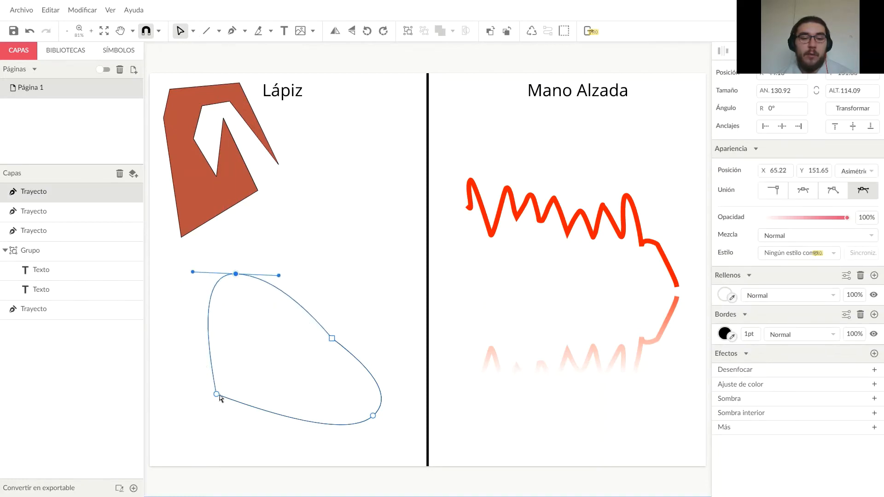
drag(217, 395, 189, 396)
click(209, 443)
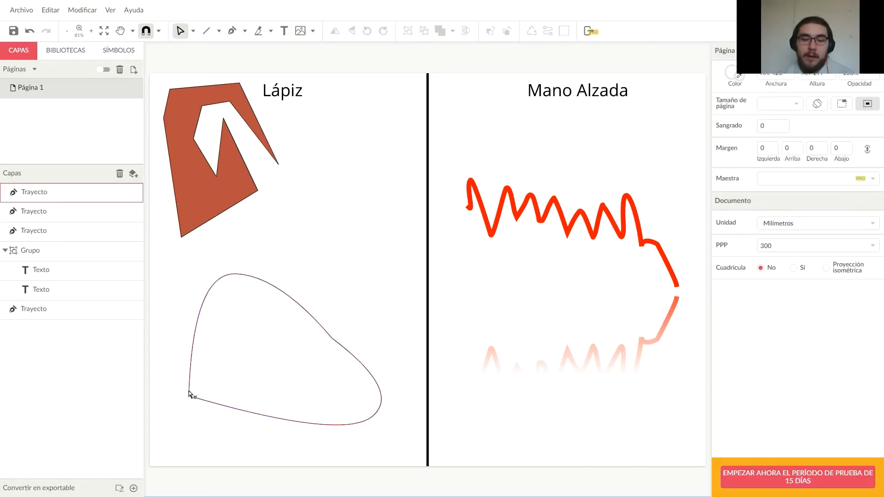
Set the join of the curved path's lower-left node and of its node on the upper-right side to Reflejada.
click(190, 397)
click(189, 396)
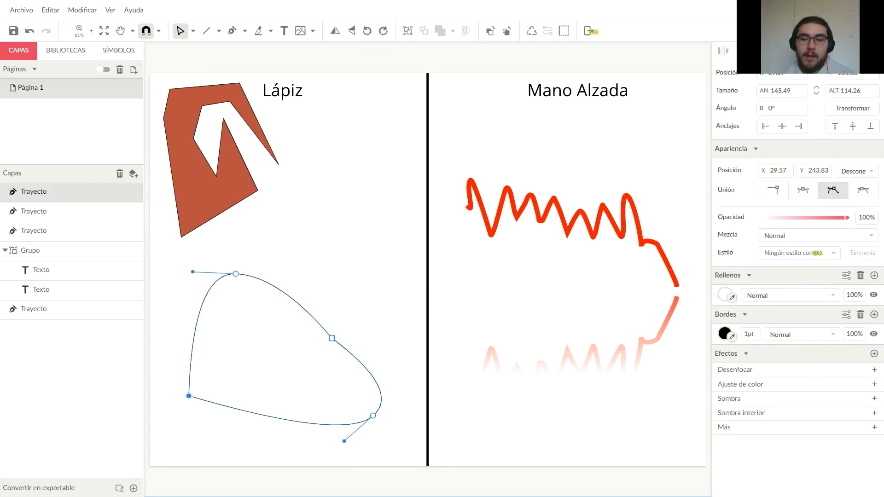
click(803, 190)
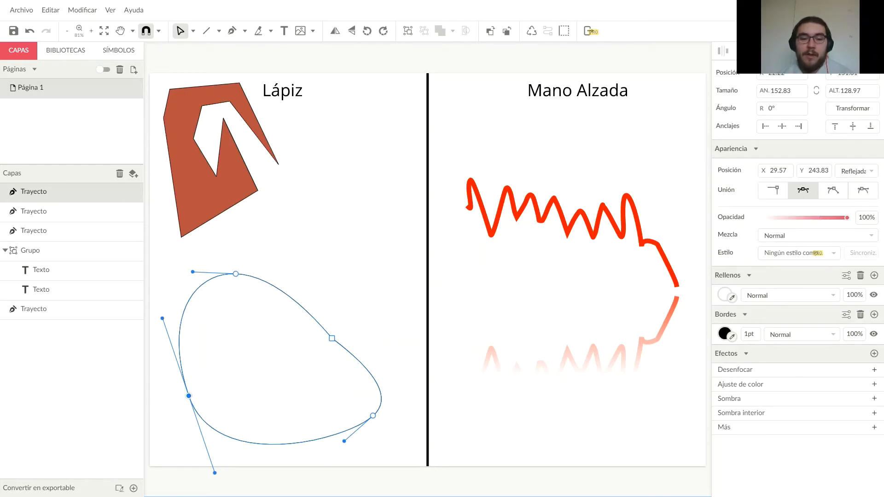
click(332, 338)
click(803, 191)
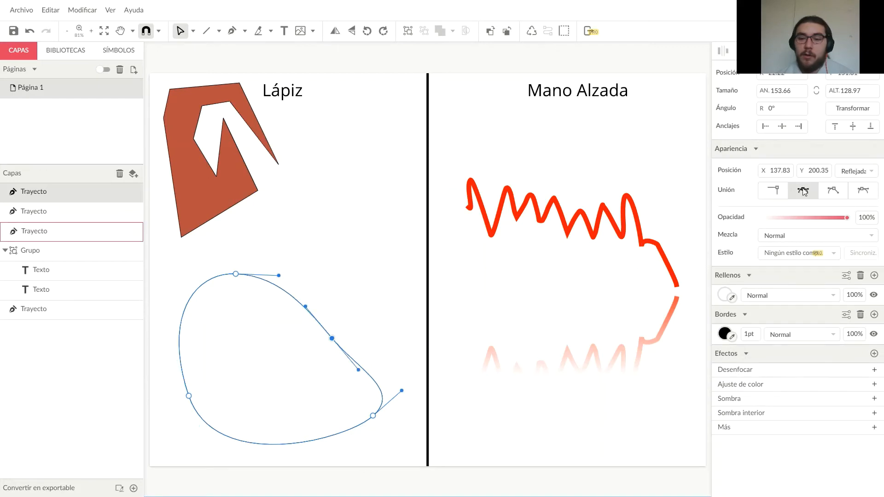
click(833, 191)
Bulge the curved path's upper-right segment outward to about 151 × 136 mm overall, and select its upper node to view the handles.
click(319, 280)
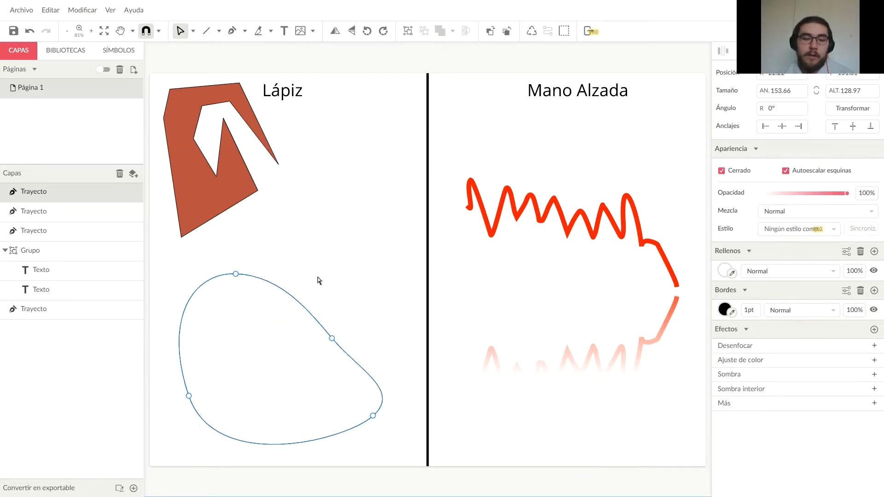
drag(305, 309, 323, 290)
click(350, 270)
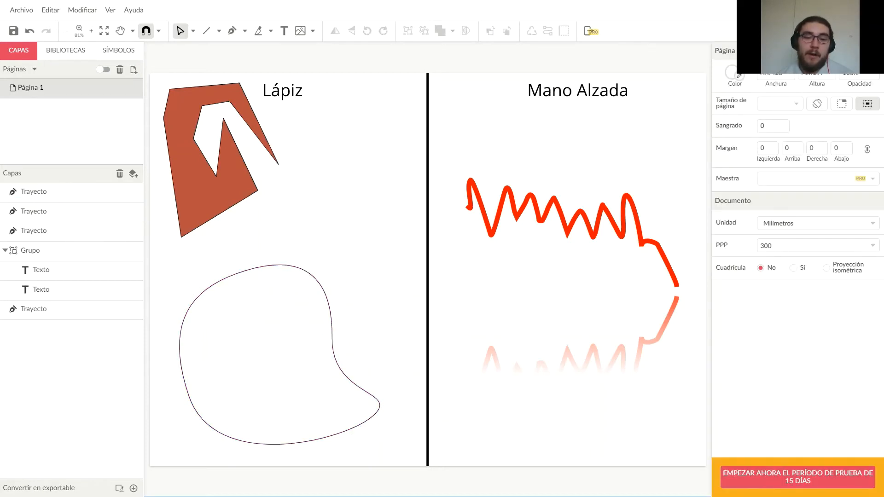
click(300, 269)
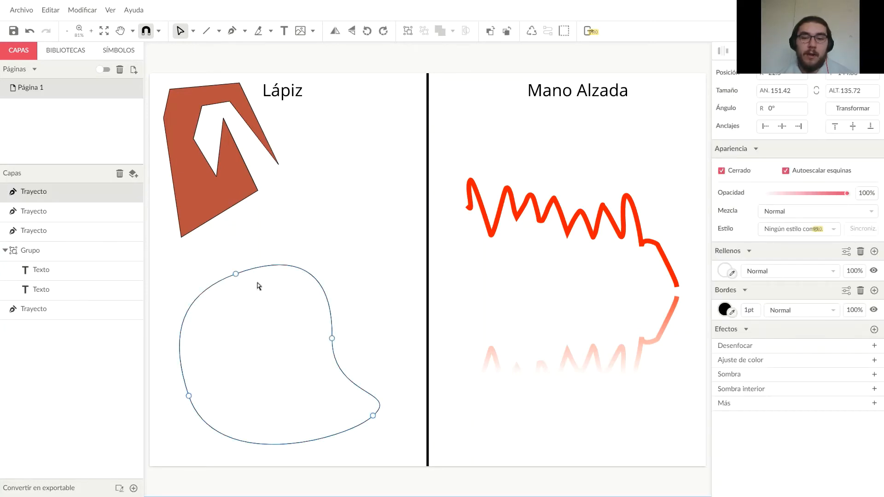
click(233, 274)
click(236, 274)
click(236, 274)
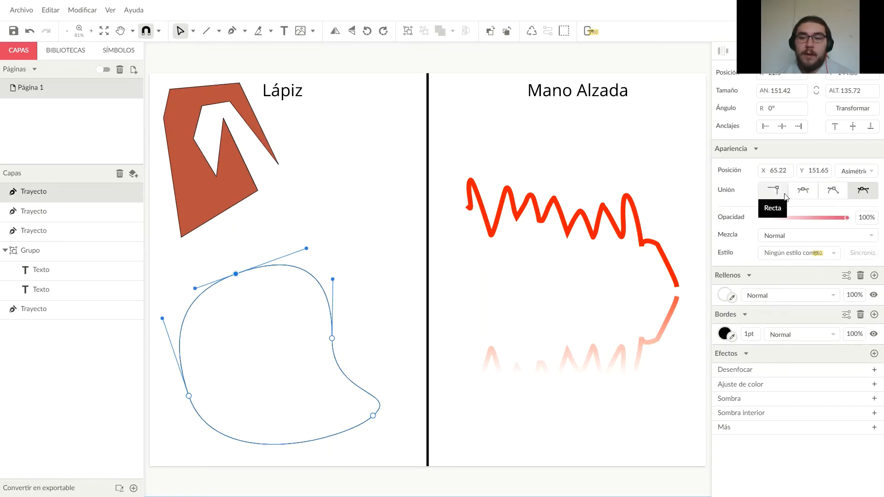
click(361, 267)
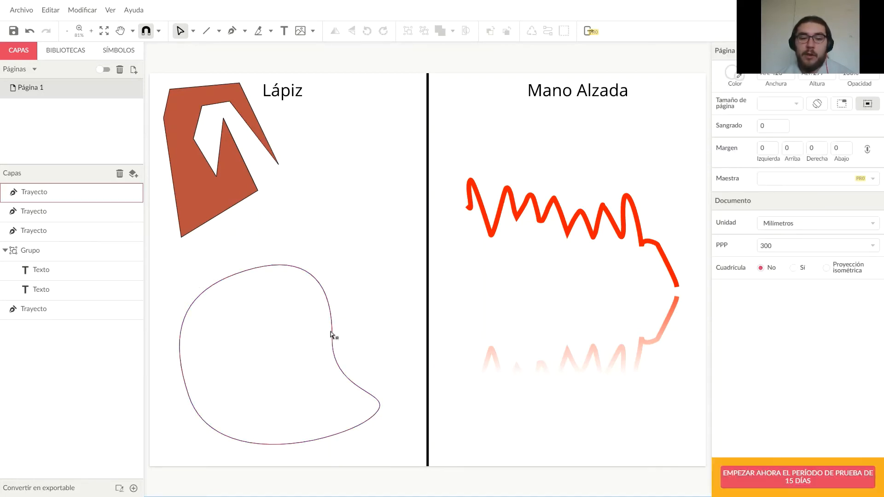
Move the curved path's two right-hand nodes inward and adjust the lower one's handle, giving a bean shape about 115 × 145 mm.
click(337, 345)
drag(333, 339, 316, 321)
drag(373, 417, 320, 428)
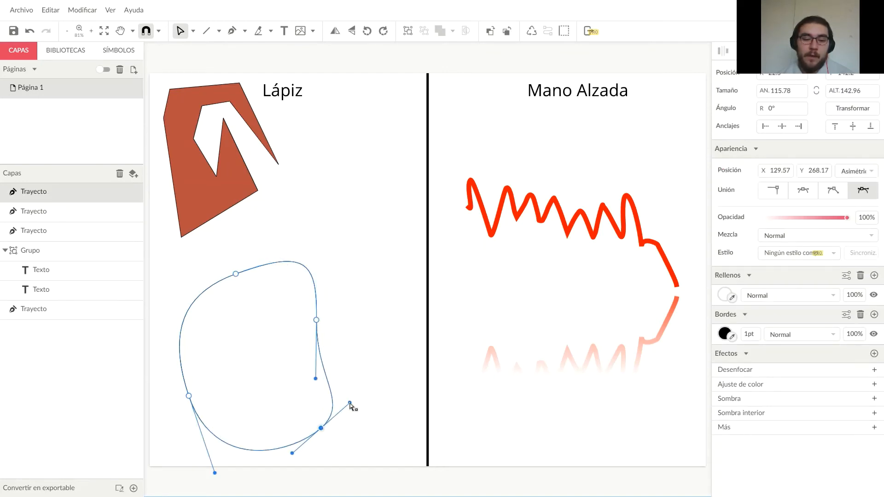
drag(349, 402, 348, 380)
click(323, 301)
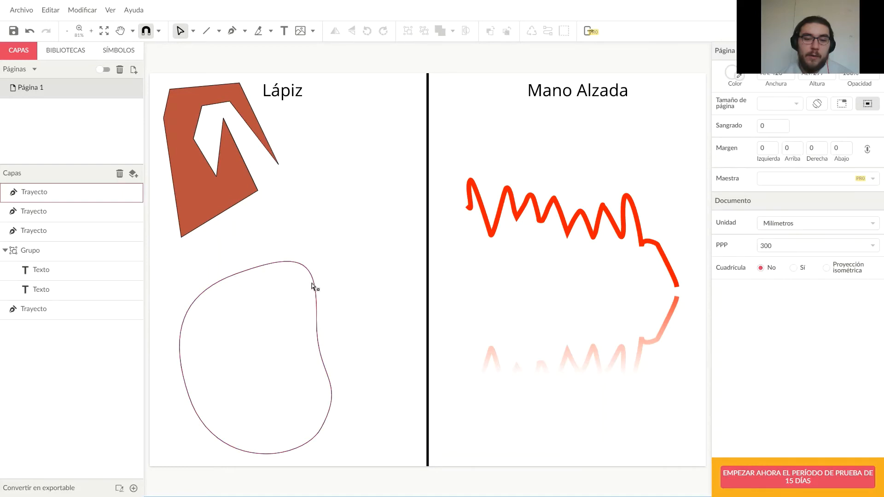
drag(312, 282, 348, 259)
click(315, 283)
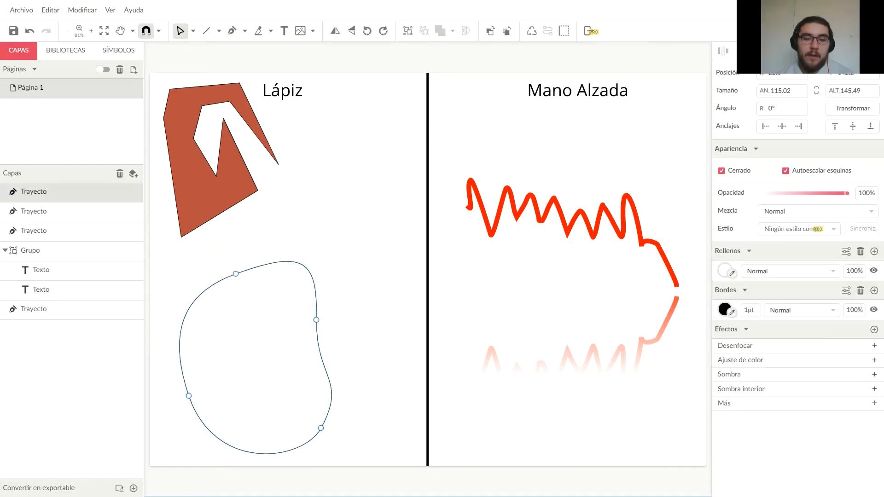
Switch back to Selección and move the whole bean-shaped path up and to the right, just below the reddish-brown shape.
click(193, 31)
click(211, 52)
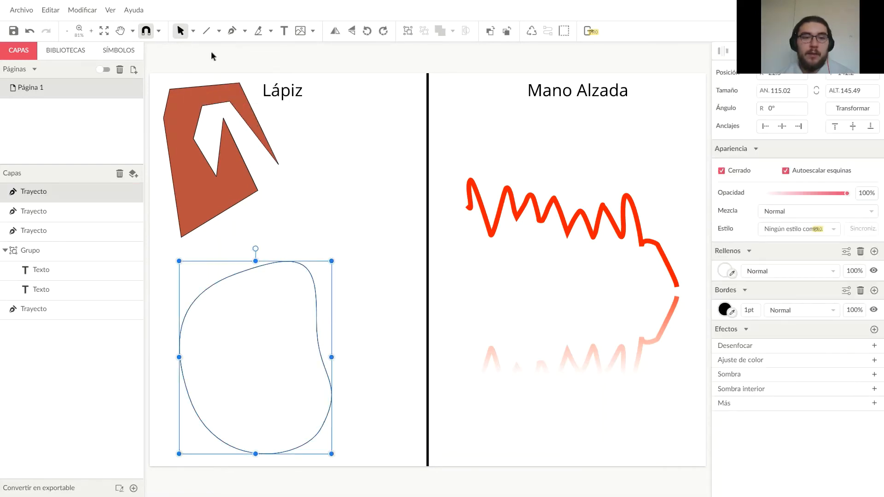
click(313, 213)
drag(307, 276, 338, 241)
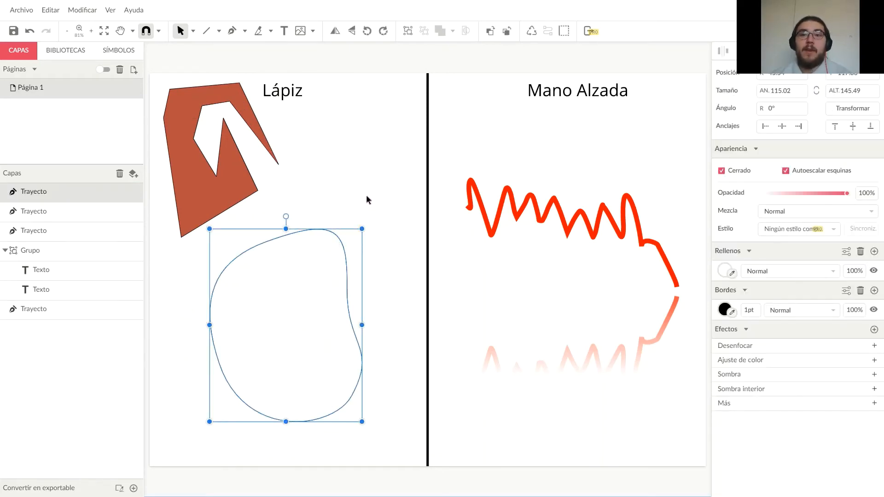
Try salmon, brown, beige-grey and blue fills on the bean-shaped path, settle on the purple swatch, and leave the path selected.
click(725, 271)
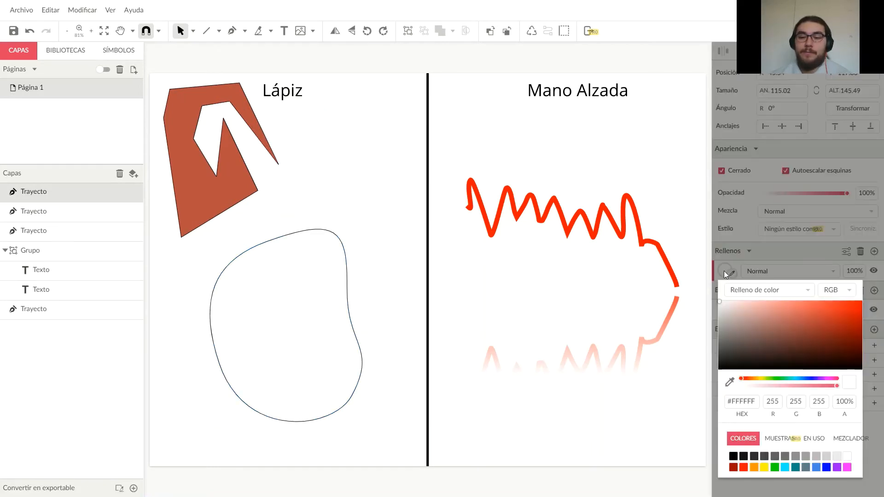
click(798, 314)
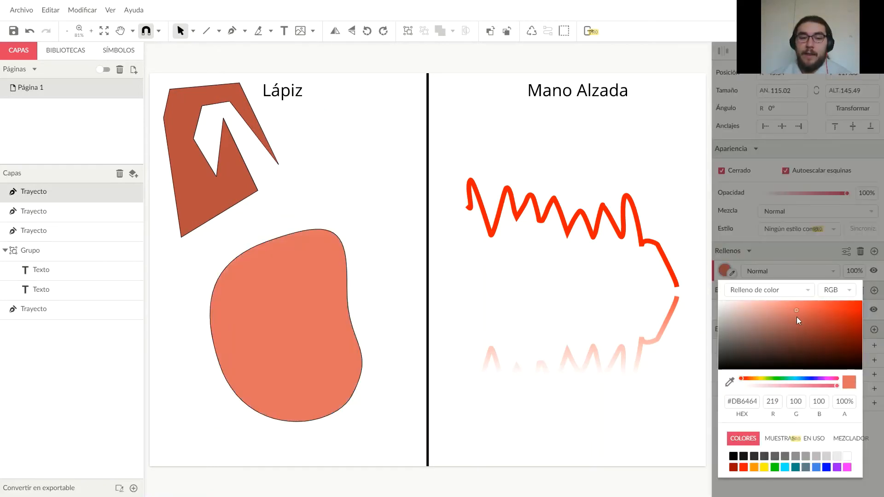
click(824, 331)
click(751, 378)
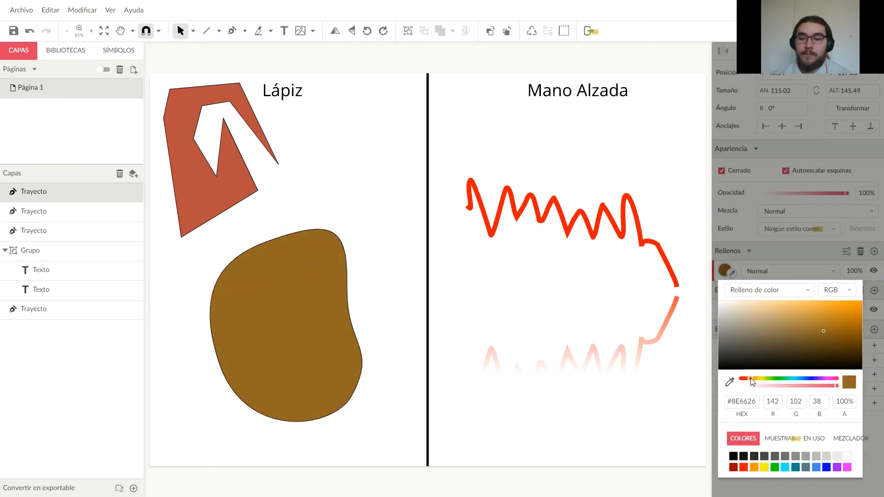
click(773, 328)
mouse_move(772, 328)
mouse_down()
mouse_move(742, 313)
mouse_move(726, 316)
mouse_up()
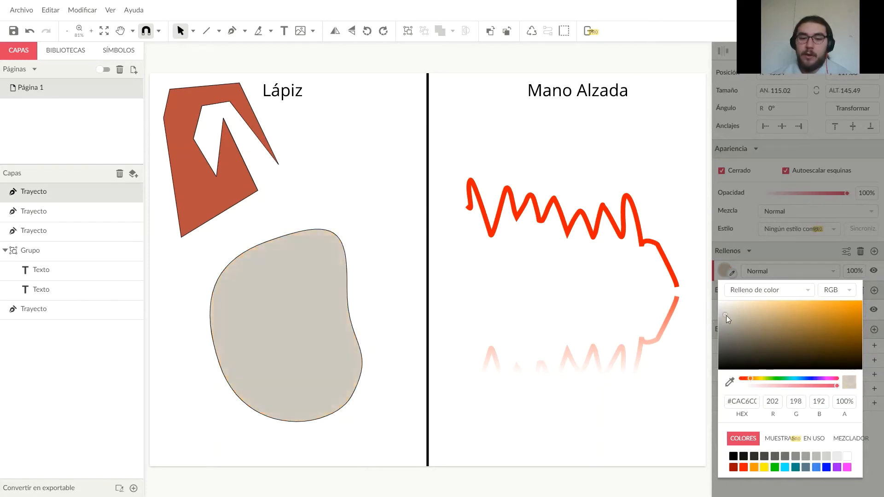
click(775, 467)
click(796, 467)
click(805, 467)
click(815, 467)
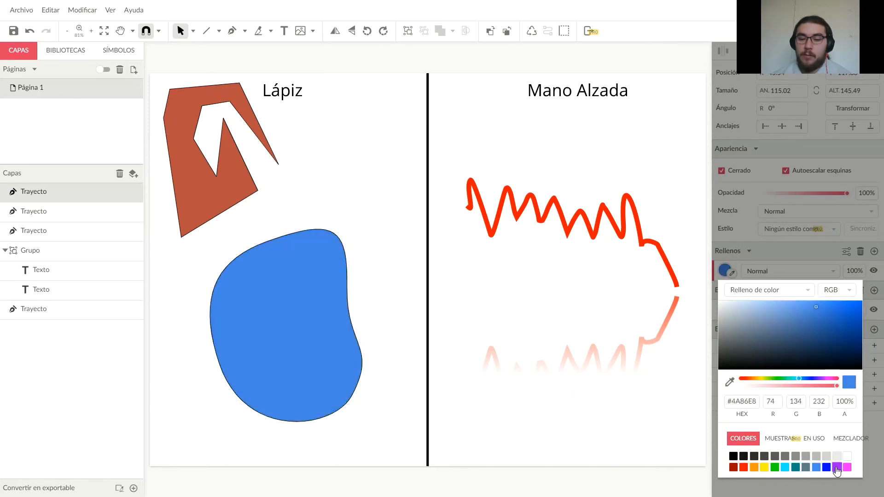
click(837, 468)
click(335, 273)
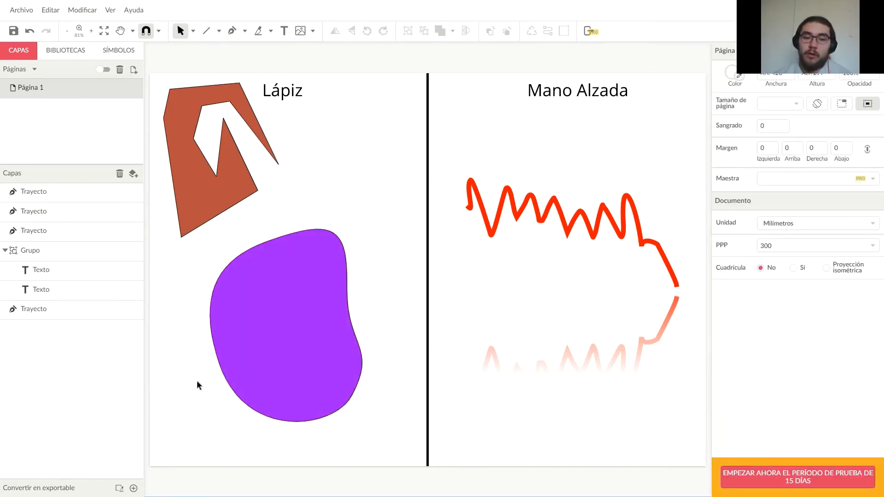
click(304, 276)
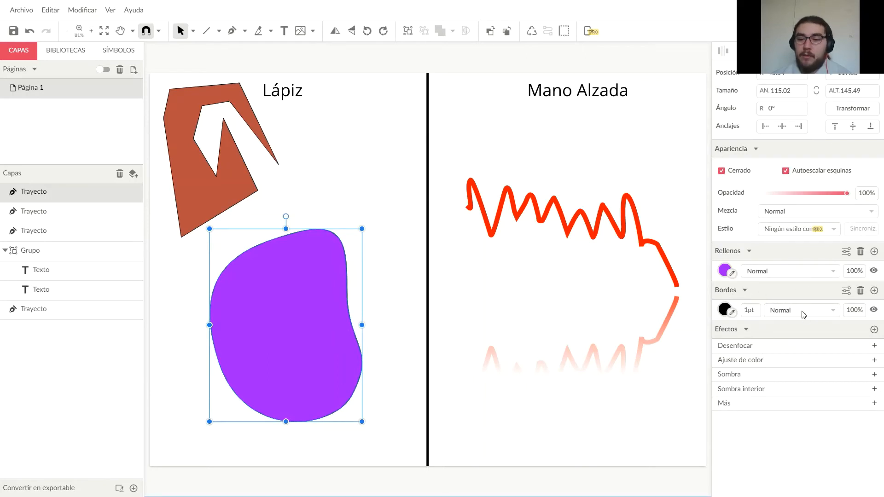
Set the bean-shaped path's border width to 20 pt.
click(757, 313)
text(2)
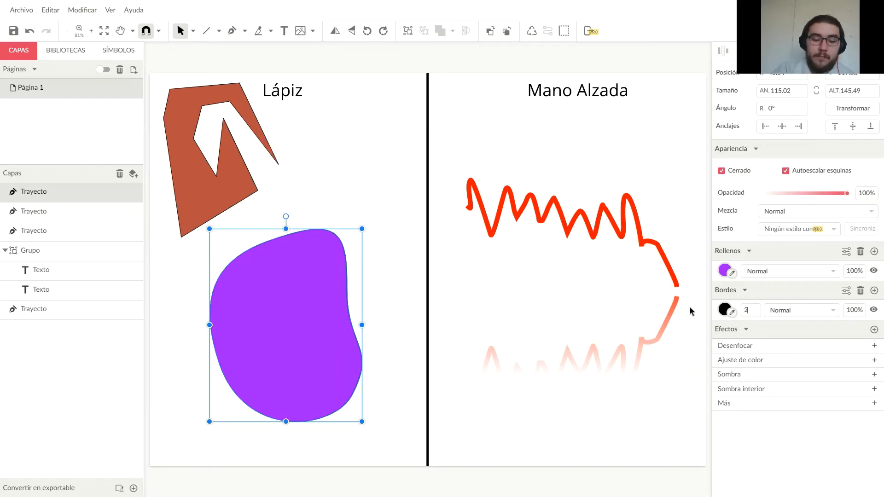
text(0)
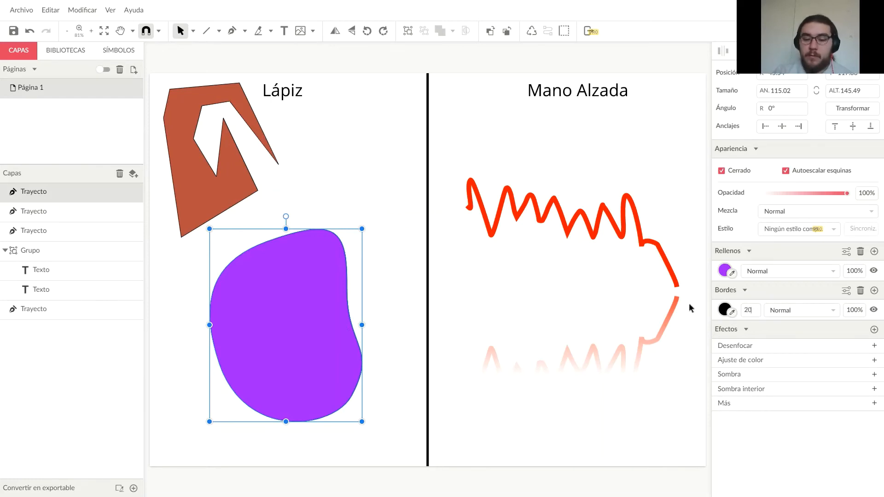
key(Return)
Try the Multiplicar, Exclusión, Pantalla and Superposición blend modes on the bean-shaped path's border.
click(827, 311)
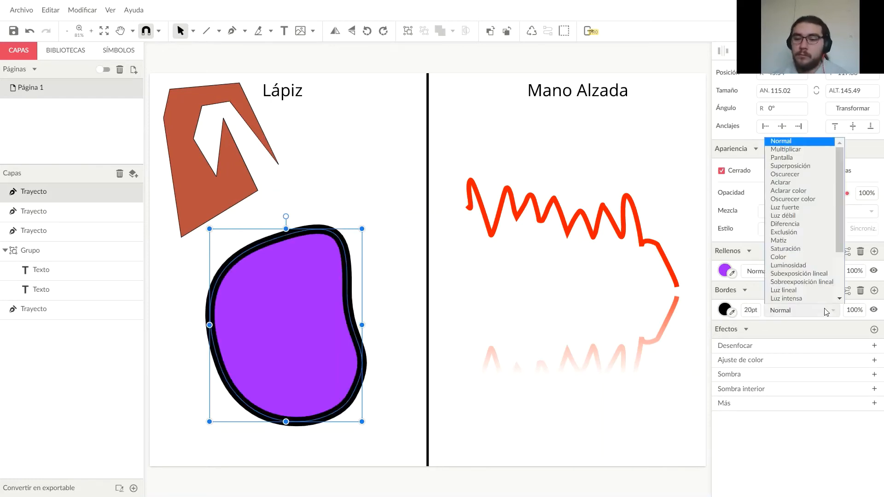
click(798, 151)
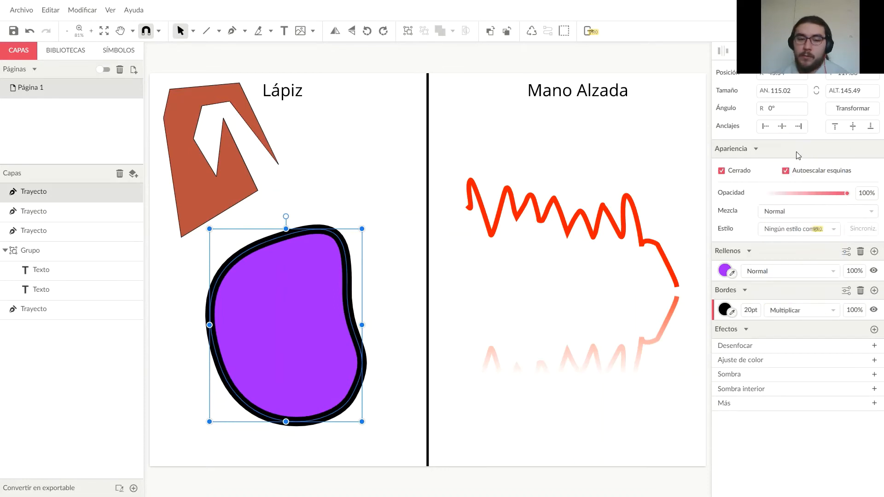
click(809, 316)
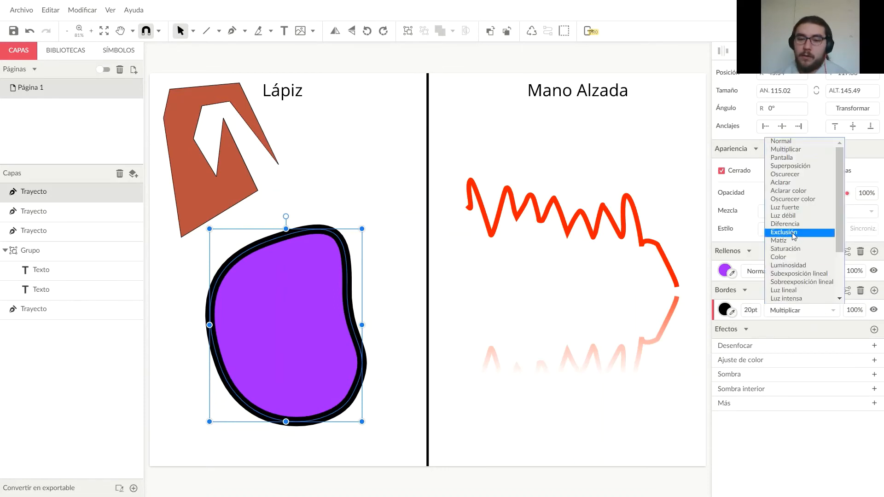
click(794, 233)
click(796, 318)
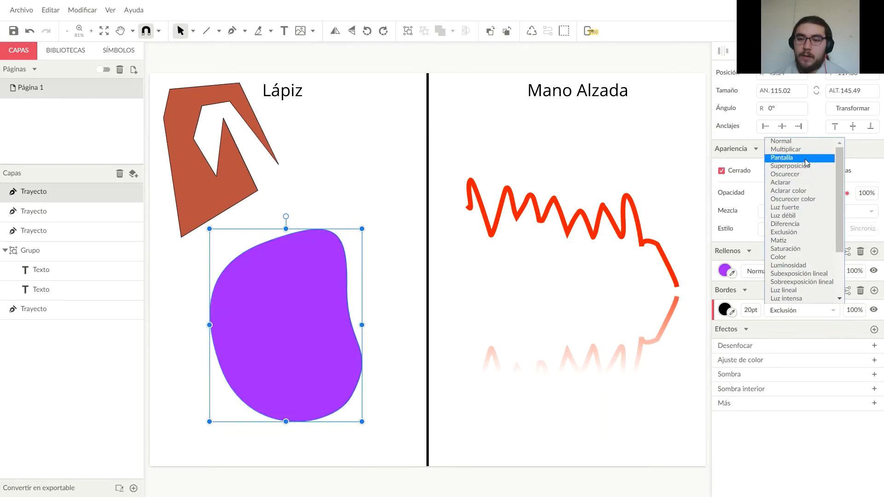
click(805, 159)
click(798, 308)
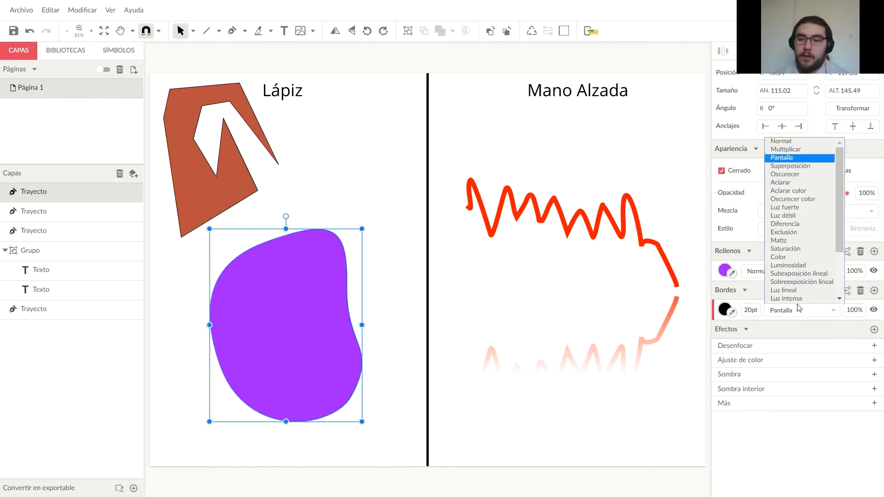
click(823, 166)
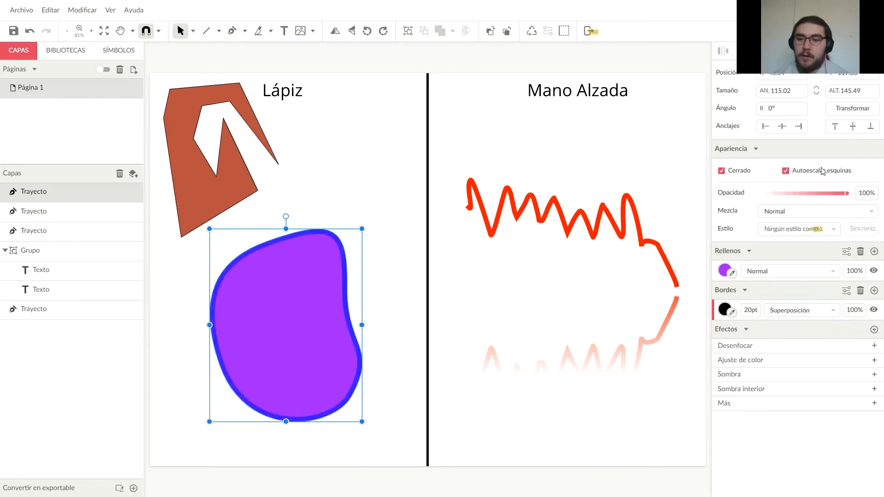
Try the Aclarar, Luz intensa, Luz lineal and Seno blend modes on the bean-shaped path's border.
click(785, 310)
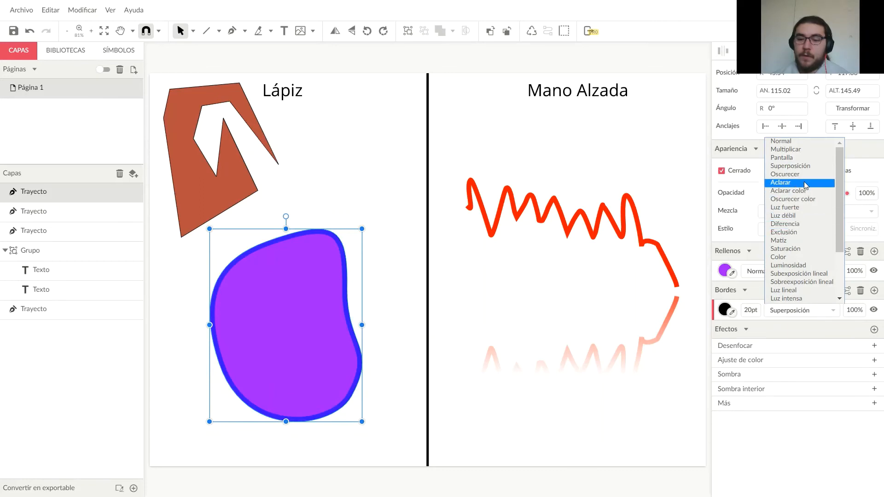
click(805, 184)
click(793, 306)
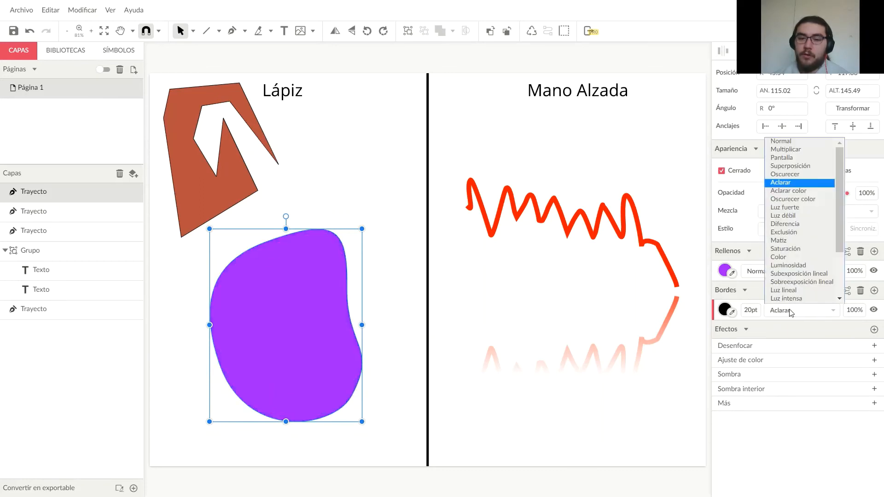
click(798, 298)
click(794, 310)
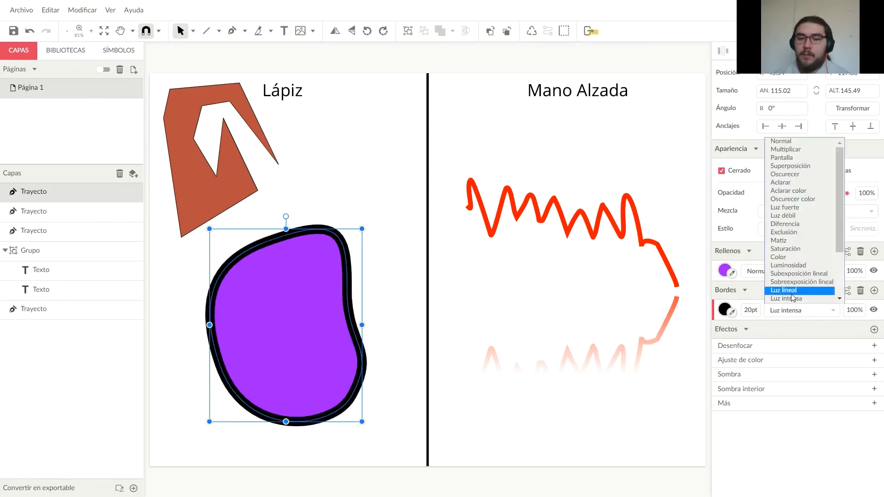
click(791, 291)
click(793, 310)
scroll(799, 287, down, 1)
scroll(799, 287, down, 3)
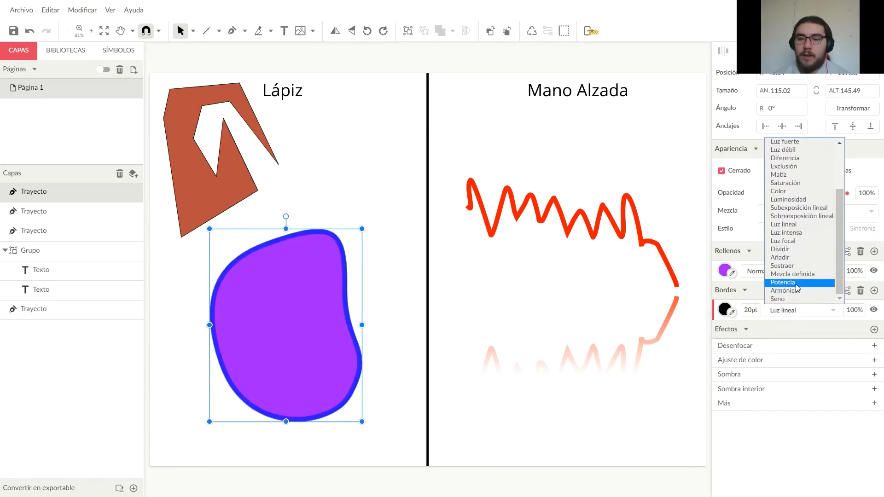
click(794, 298)
Return the border's blend mode to Multiplicar, leaving the fill's blend mode on Normal.
click(793, 310)
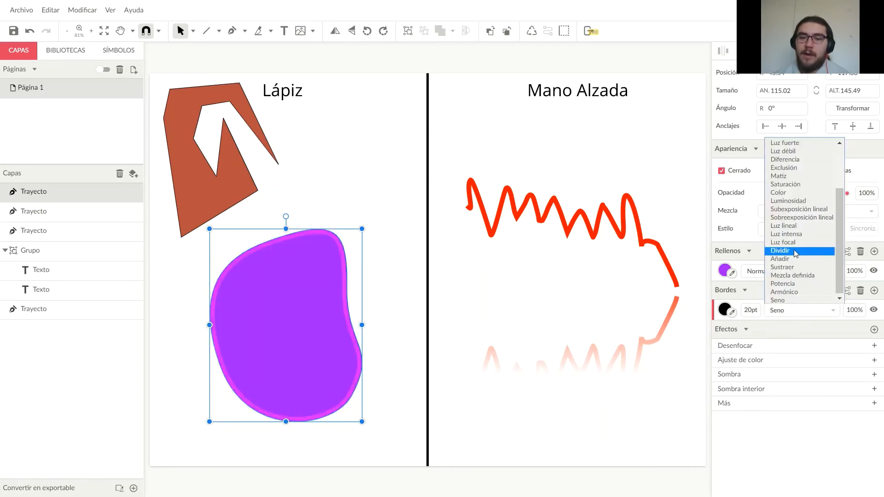
scroll(799, 222, up, 4)
click(799, 151)
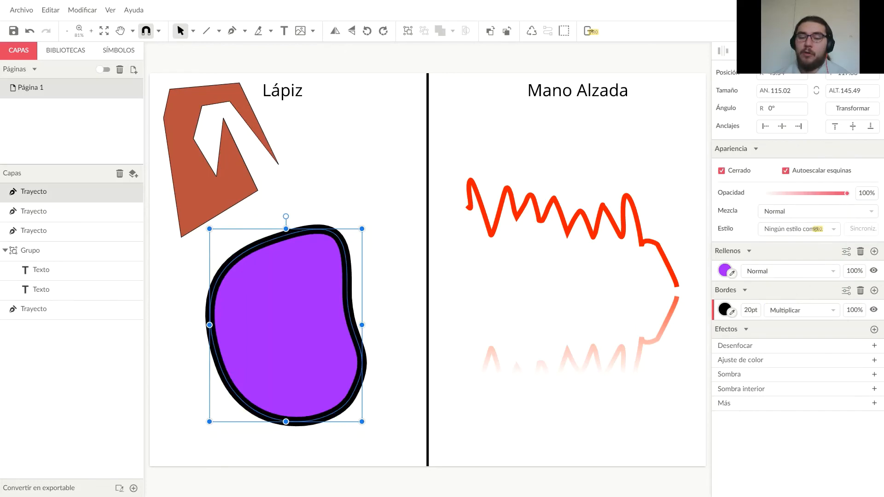
click(794, 271)
click(792, 269)
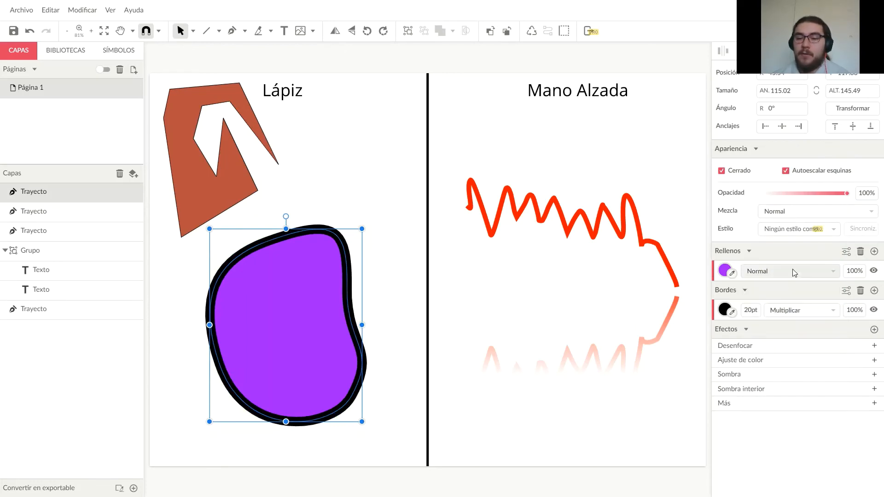
click(794, 310)
scroll(799, 181, up, 1)
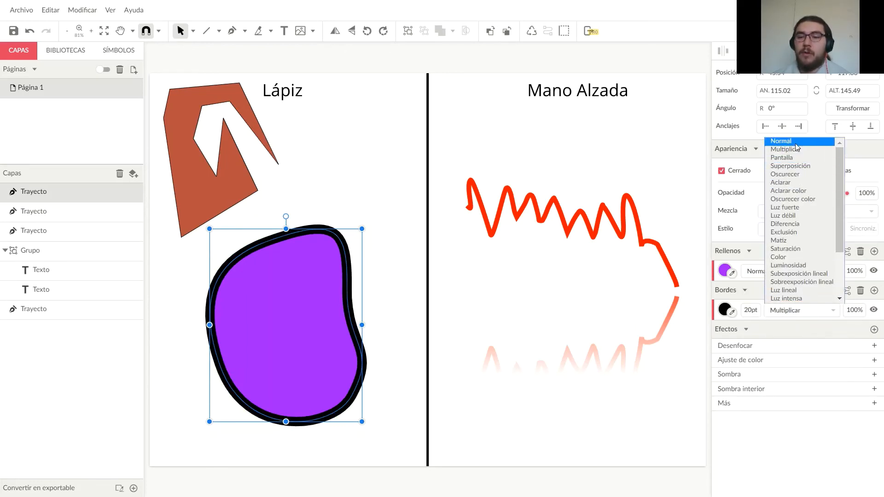
click(797, 151)
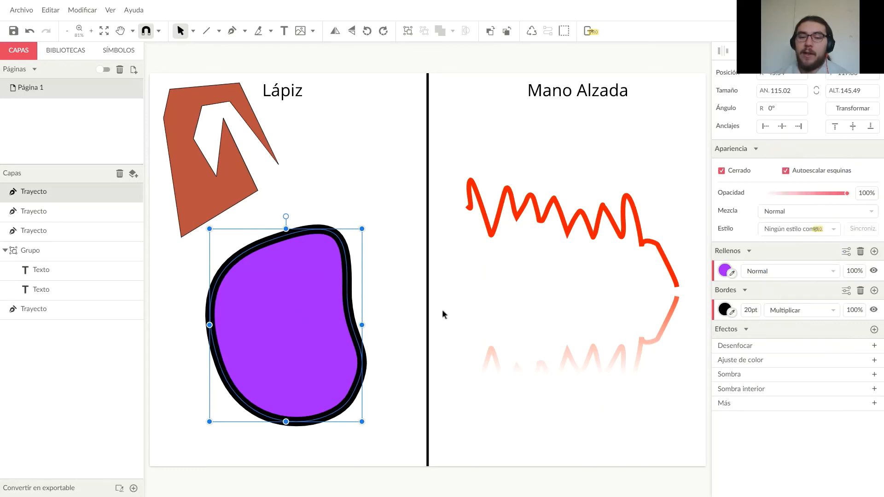
Try Oscurecer on the border, settle on the Matiz blend mode, and deselect the bean-shaped path.
click(788, 314)
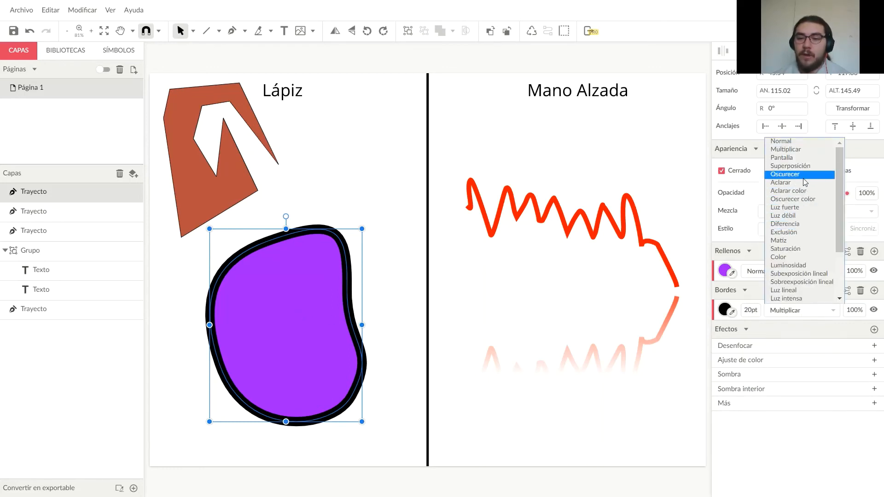
click(802, 179)
click(795, 311)
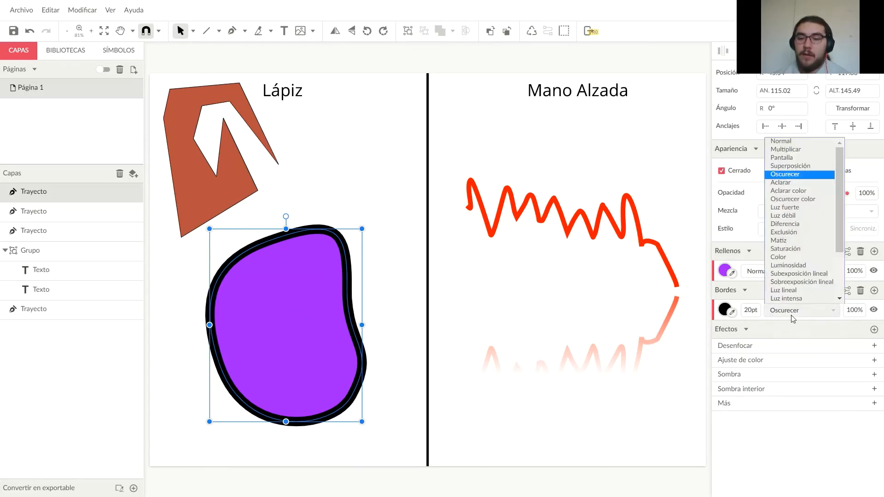
click(802, 243)
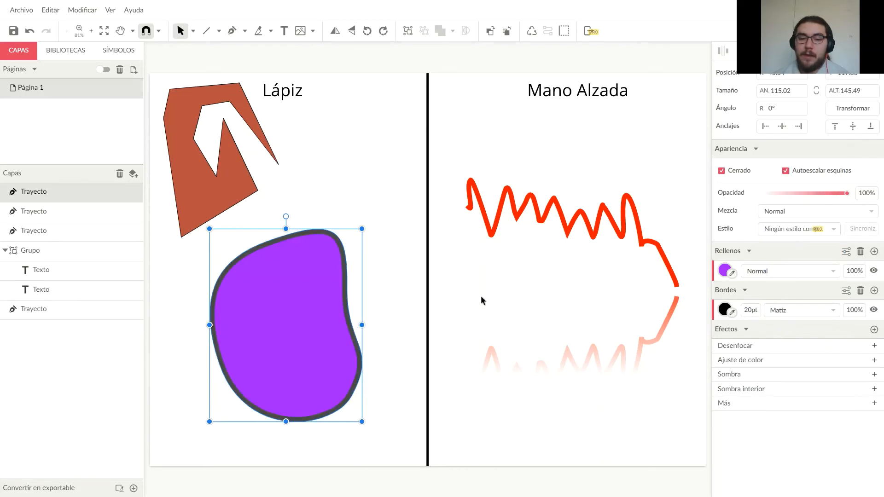
click(355, 272)
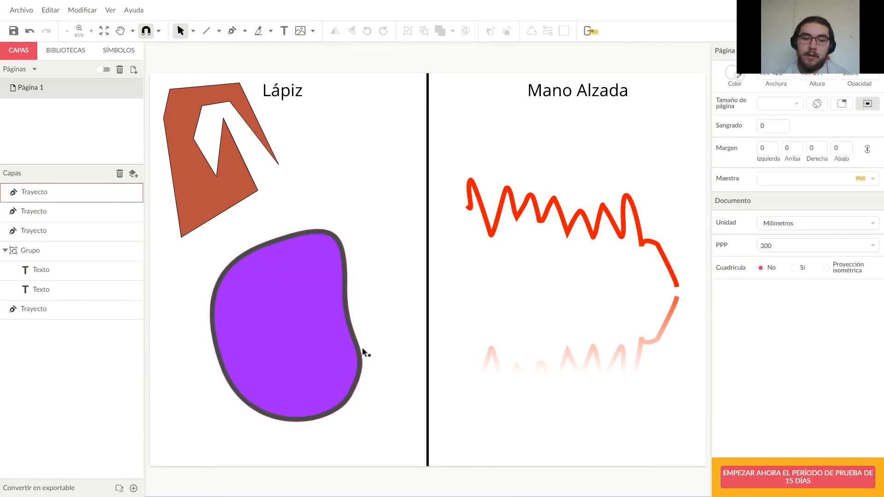
Select the bean-shaped path and change its fill to a muted orange, #C85035.
click(306, 299)
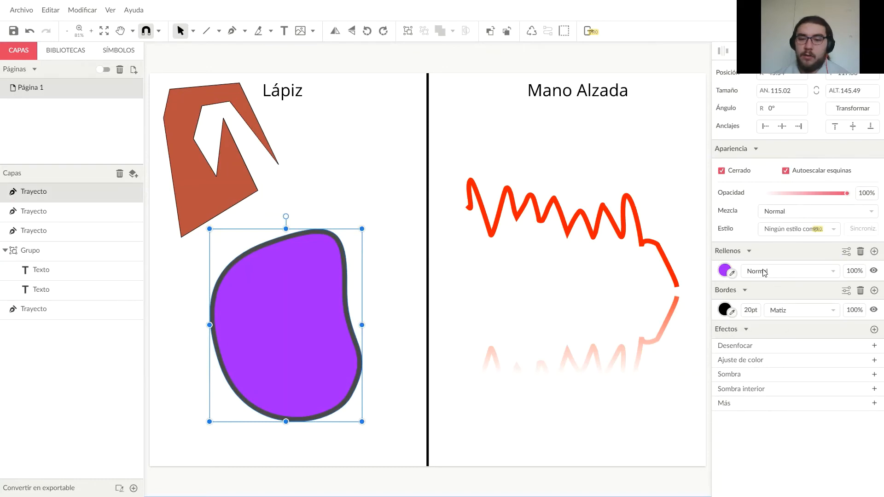
click(724, 270)
mouse_move(750, 311)
mouse_down()
mouse_move(806, 314)
mouse_move(728, 342)
mouse_move(720, 317)
mouse_move(814, 329)
mouse_move(861, 303)
mouse_up()
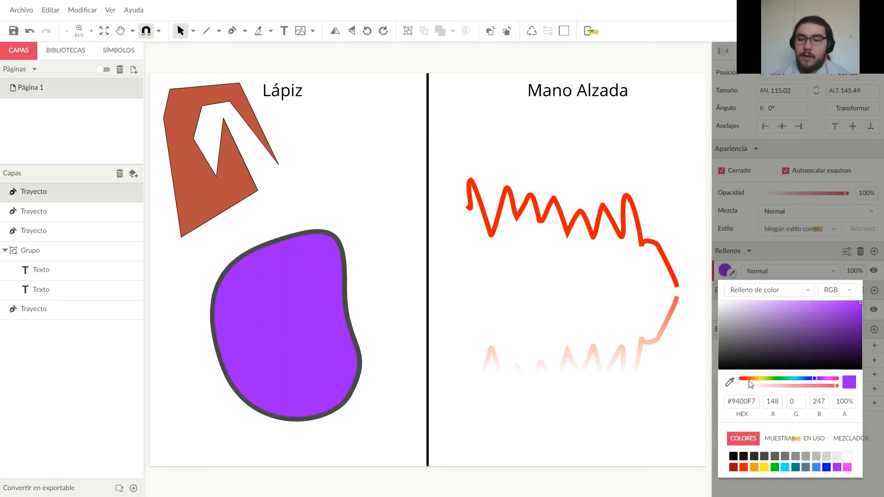
drag(749, 381, 742, 379)
click(825, 316)
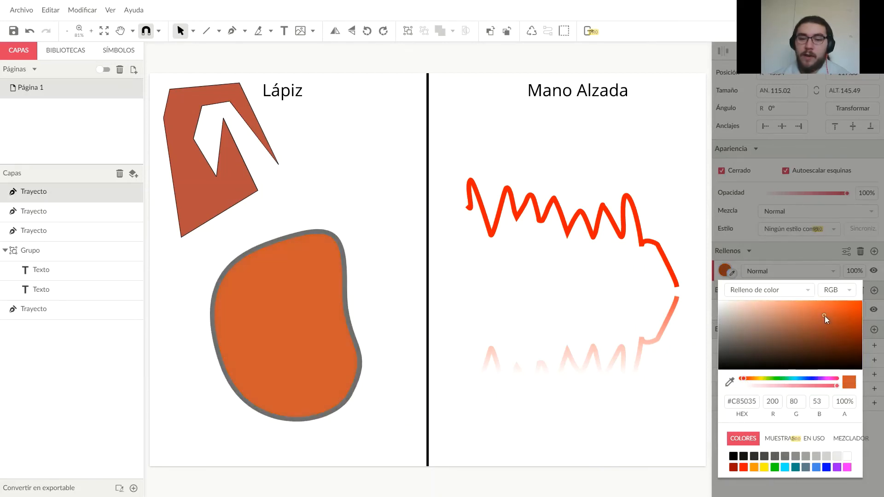
click(639, 398)
click(336, 291)
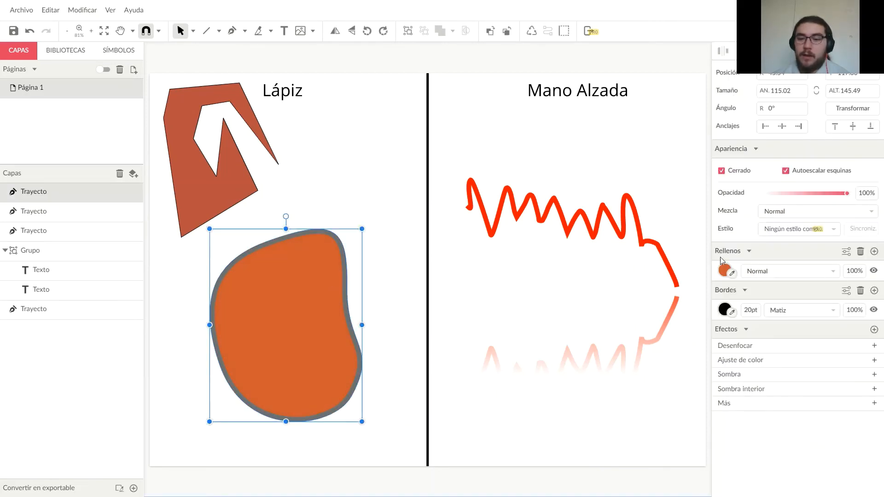
Try orange, yellow and cyan on the bean-shaped path's border and settle on the blue-grey swatch #607D8B.
click(725, 309)
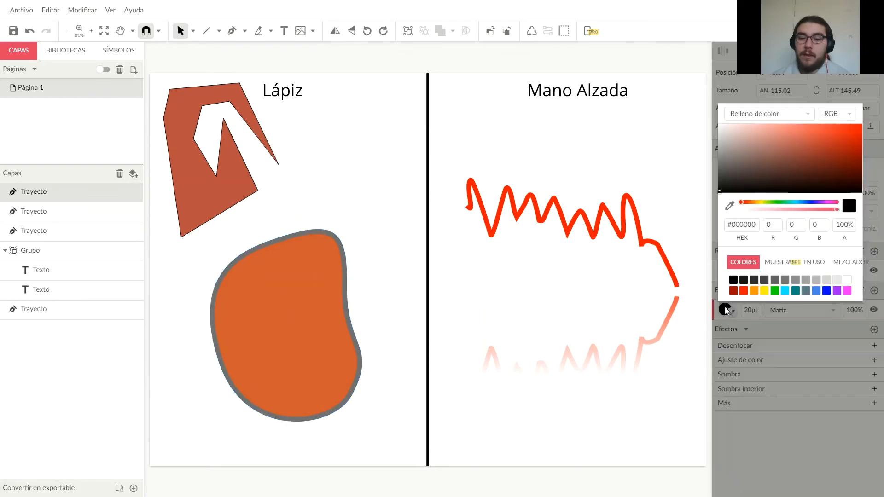
click(755, 291)
click(764, 291)
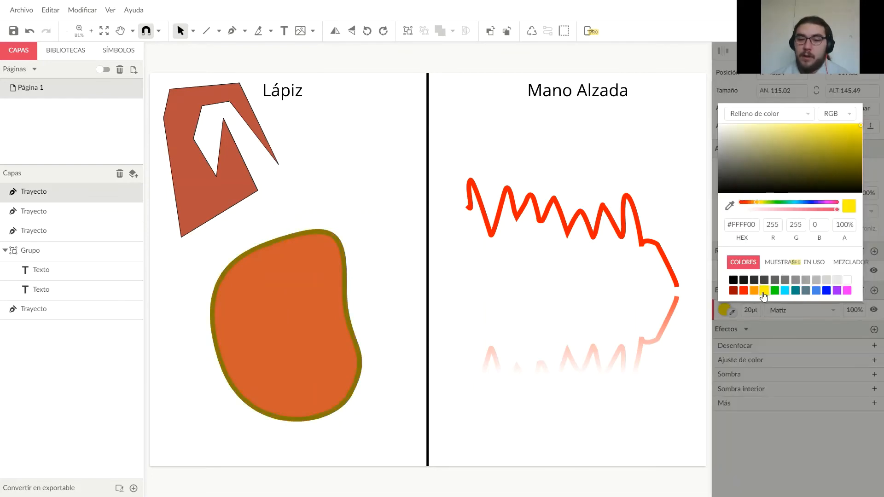
click(785, 291)
click(806, 291)
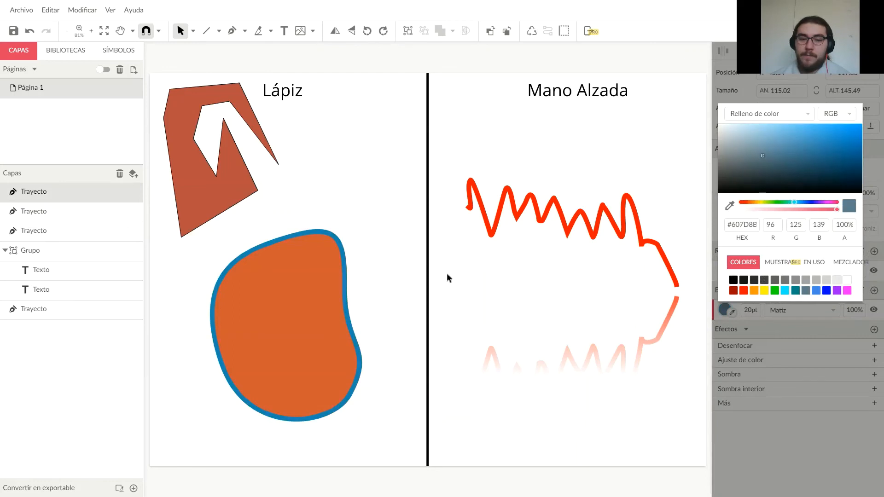
click(446, 278)
Make the bean-shaped path's fill fully saturated, shift its hue to bright magenta-pink, and deselect the path.
click(306, 288)
click(732, 272)
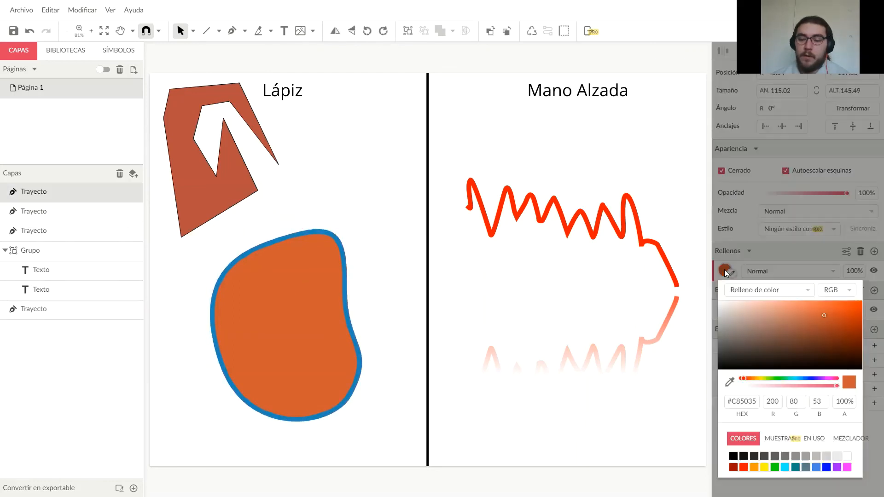
drag(777, 333, 863, 297)
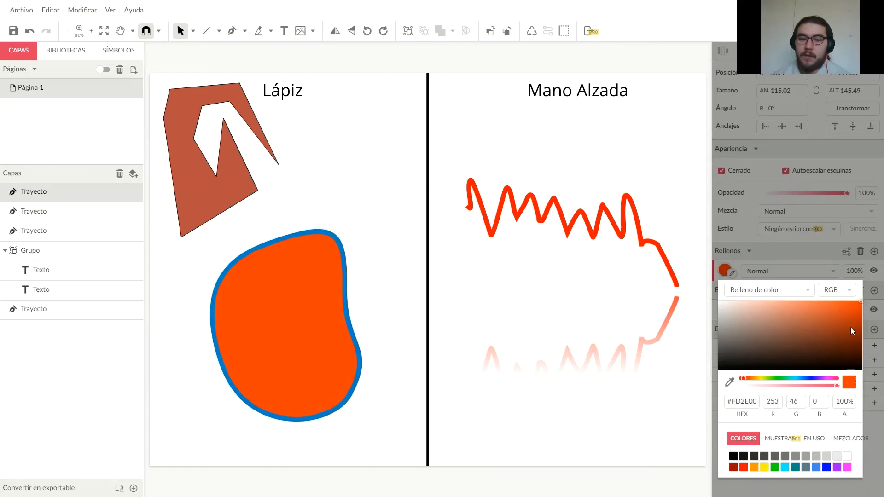
drag(766, 377, 822, 376)
click(399, 270)
click(317, 270)
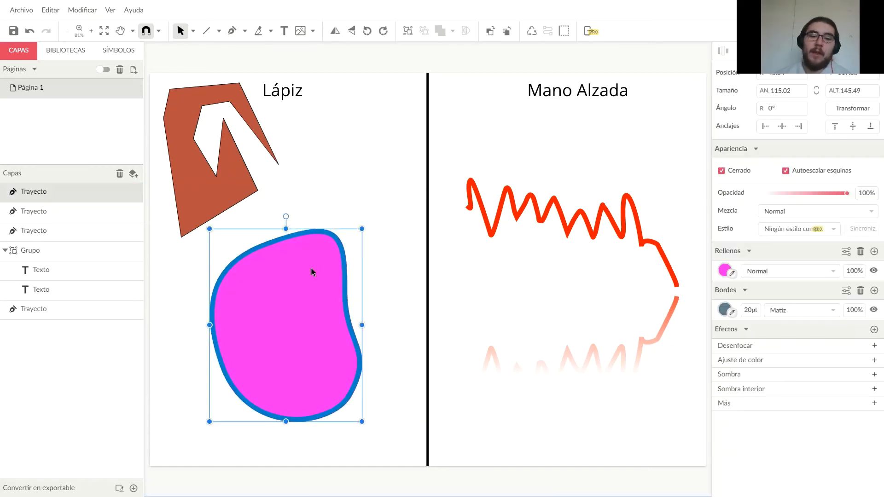
click(361, 166)
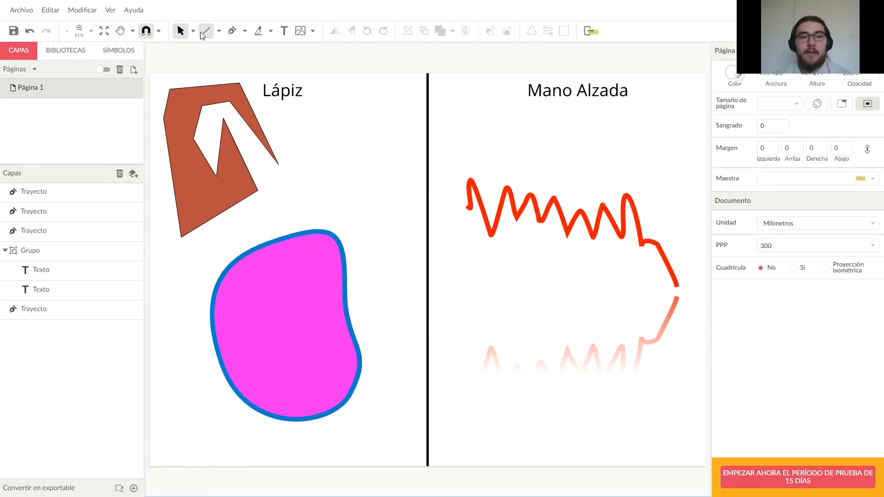
Draw a closed elongated loop about 93 × 30.5 mm with the Mano alzada tool above the red zigzag.
click(244, 30)
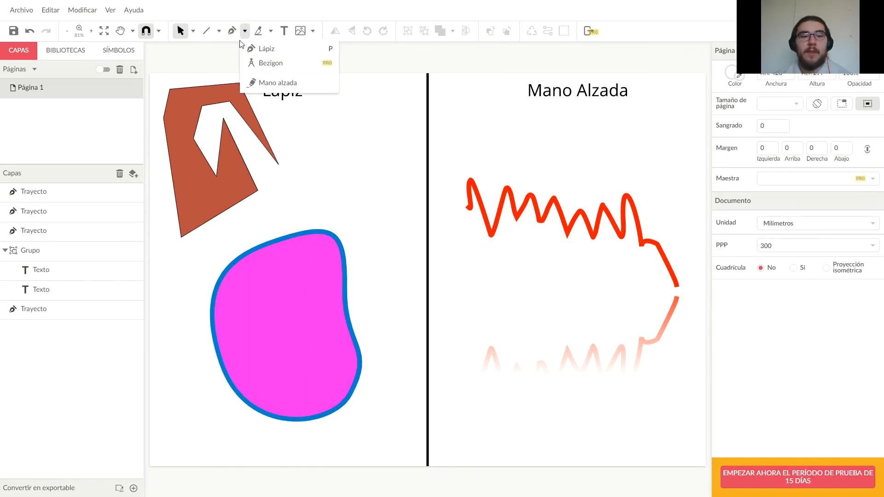
click(274, 84)
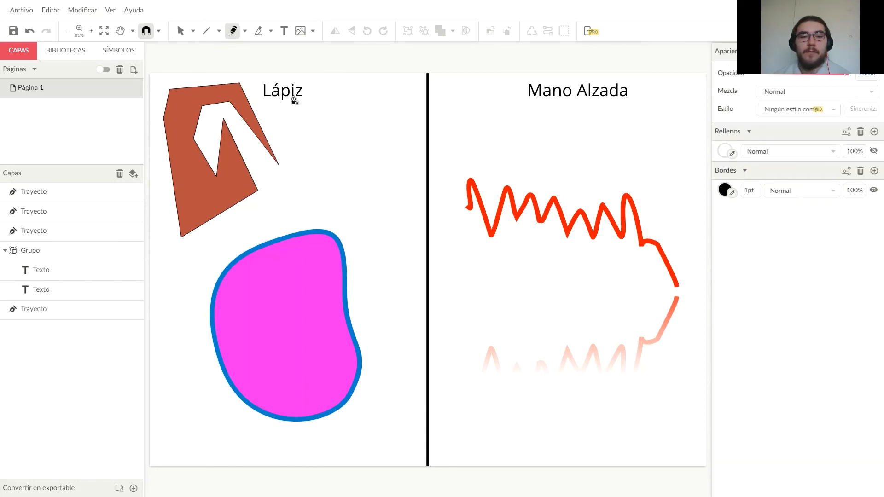
mouse_move(567, 132)
mouse_down()
mouse_move(538, 141)
mouse_move(553, 163)
mouse_move(611, 175)
mouse_move(644, 175)
mouse_move(659, 163)
mouse_move(646, 147)
mouse_move(569, 138)
mouse_up()
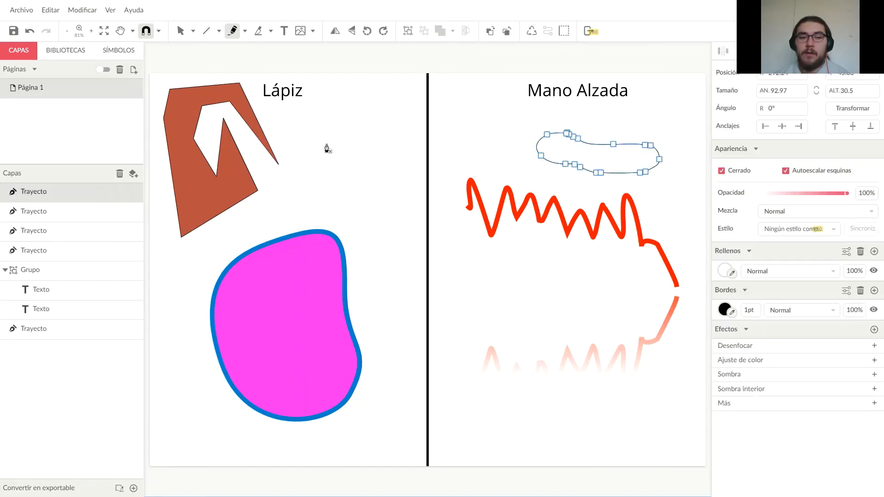
Fill the elongated freehand loop above the red zigzag with a bright orange-red and deselect it.
click(180, 31)
click(361, 113)
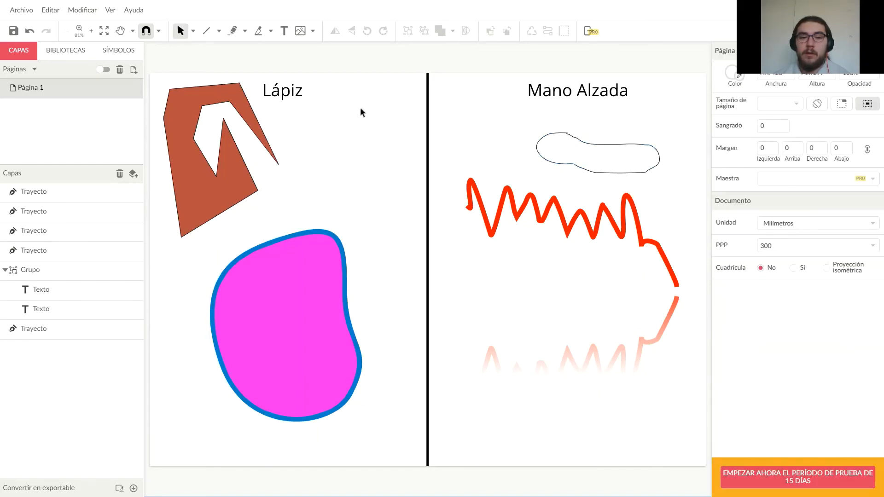
click(603, 150)
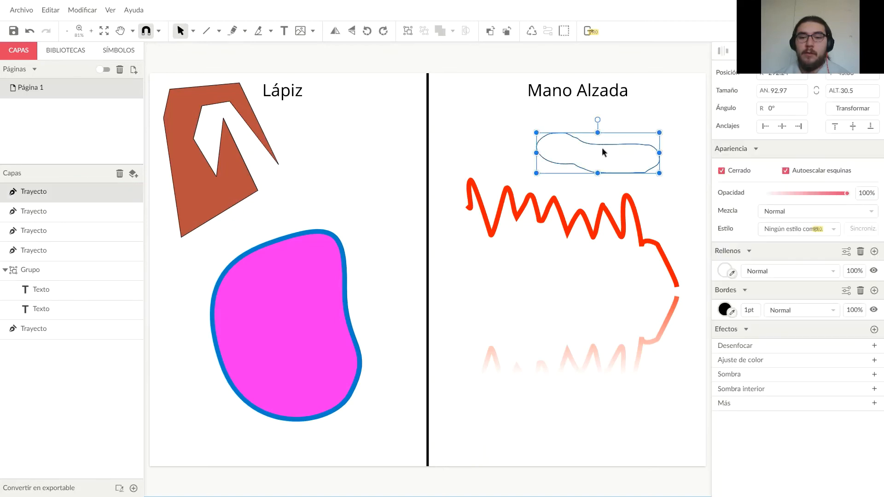
click(721, 274)
click(765, 309)
click(805, 323)
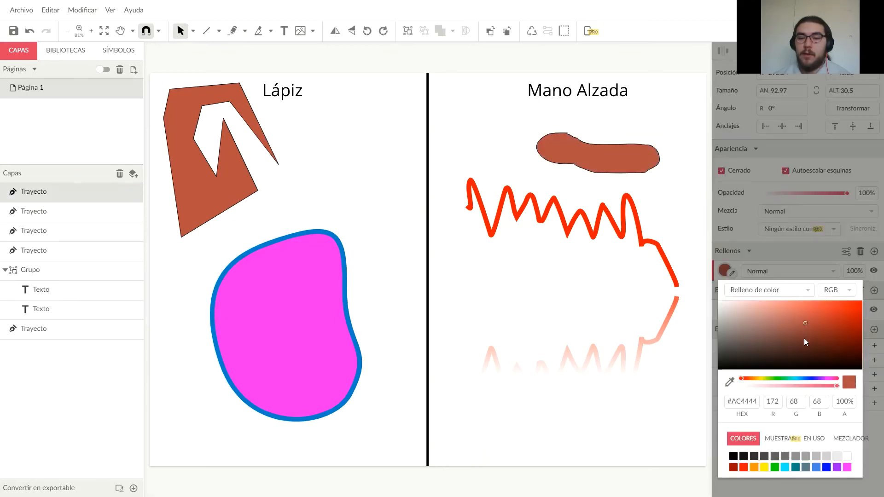
click(805, 342)
click(840, 306)
click(668, 173)
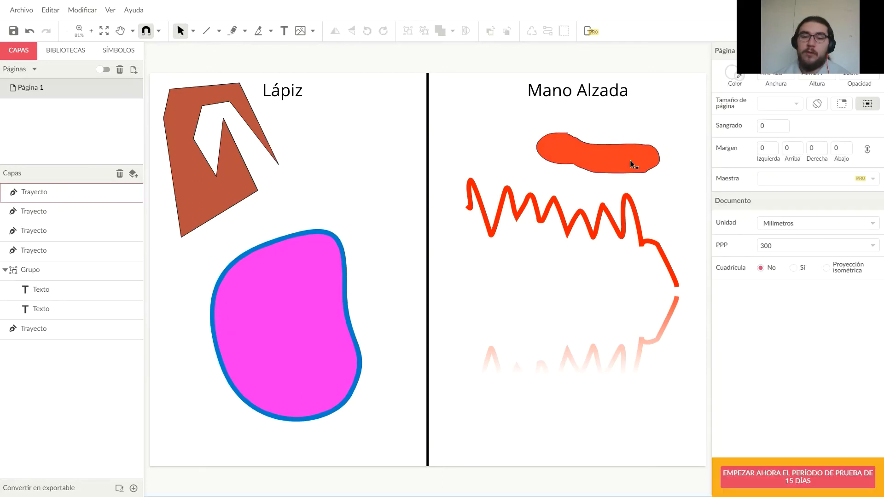
click(634, 164)
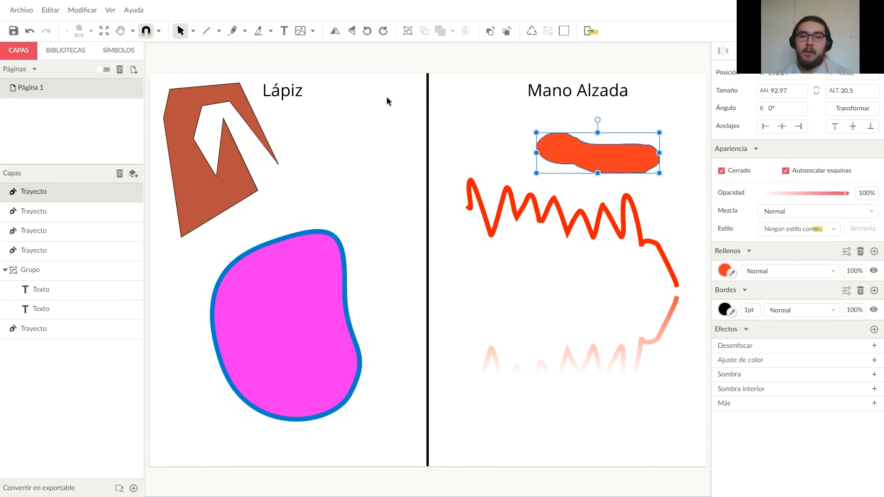
click(357, 156)
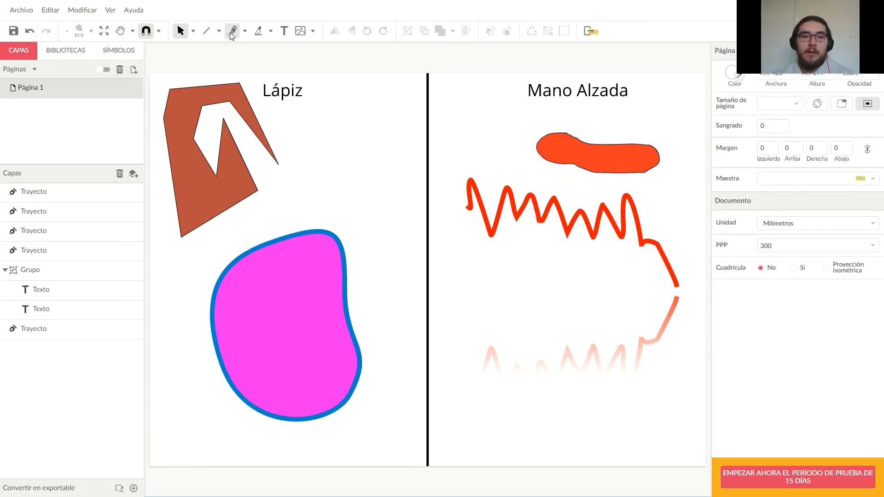
Scale the magenta bean-shaped path down to roughly 60% and move it to the page's left edge below the orange polygon.
click(276, 291)
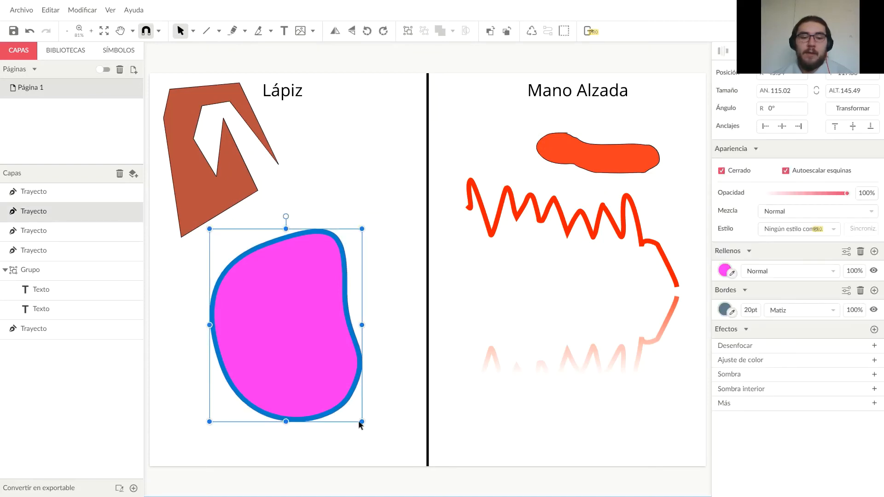
click(359, 421)
click(318, 372)
drag(362, 422, 304, 362)
drag(271, 312, 221, 341)
click(287, 132)
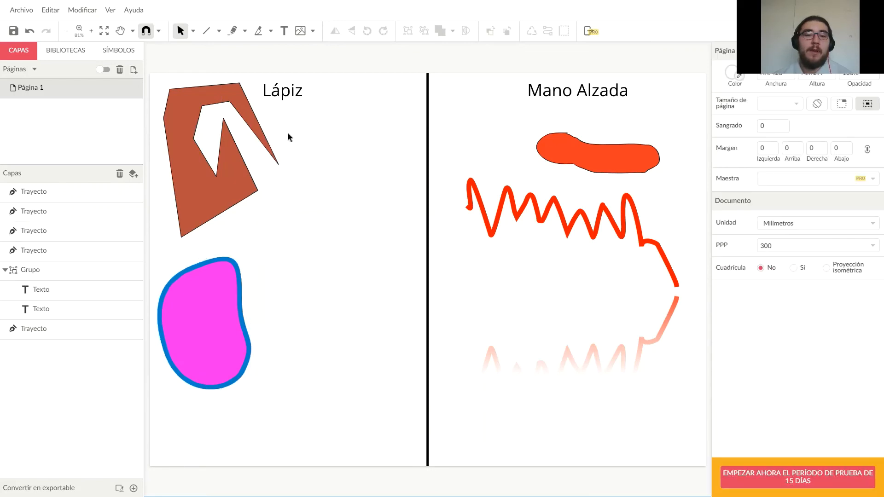
Draw a closed four-sided path about 114 × 166 mm with the Lápiz tool beside the magenta shape.
click(245, 31)
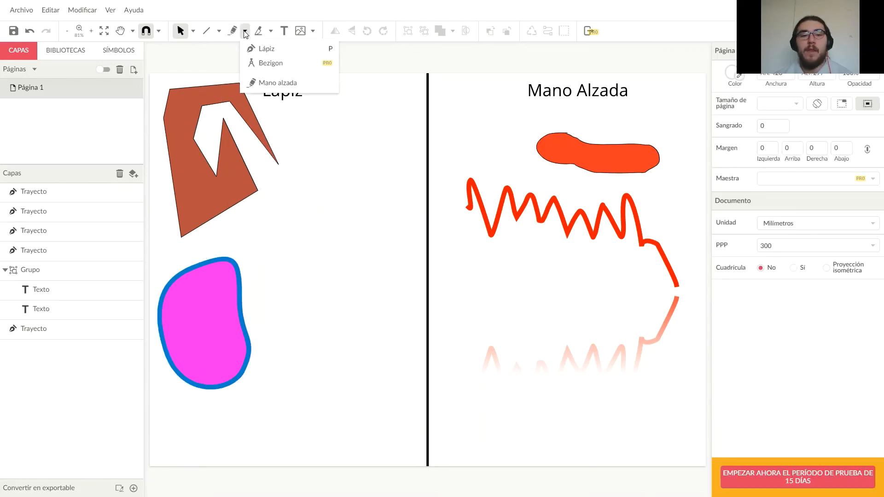
click(266, 48)
click(327, 179)
click(261, 256)
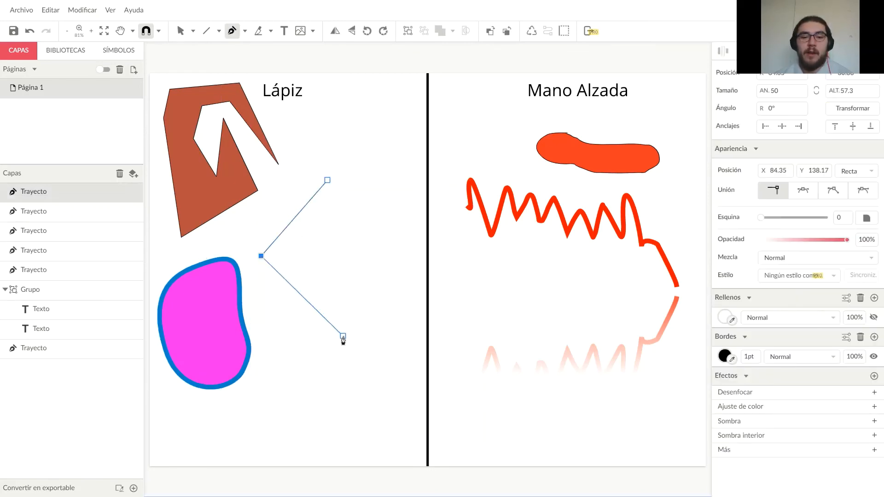
click(349, 399)
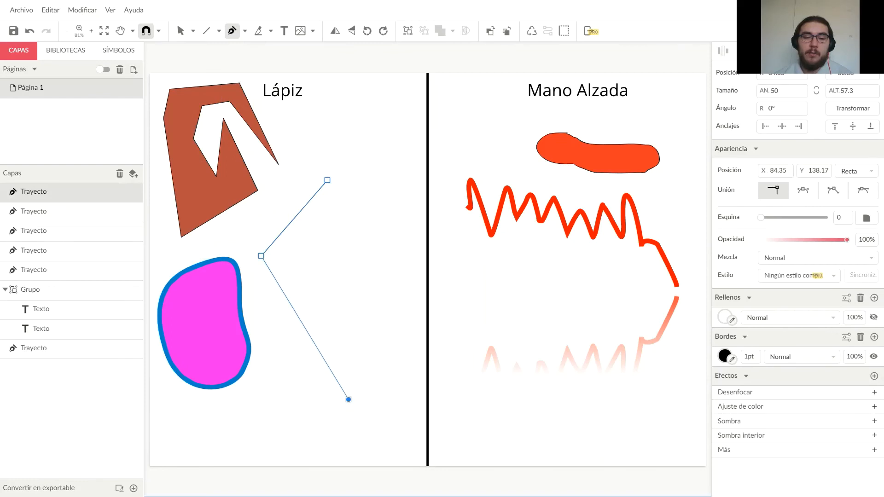
click(412, 303)
click(328, 180)
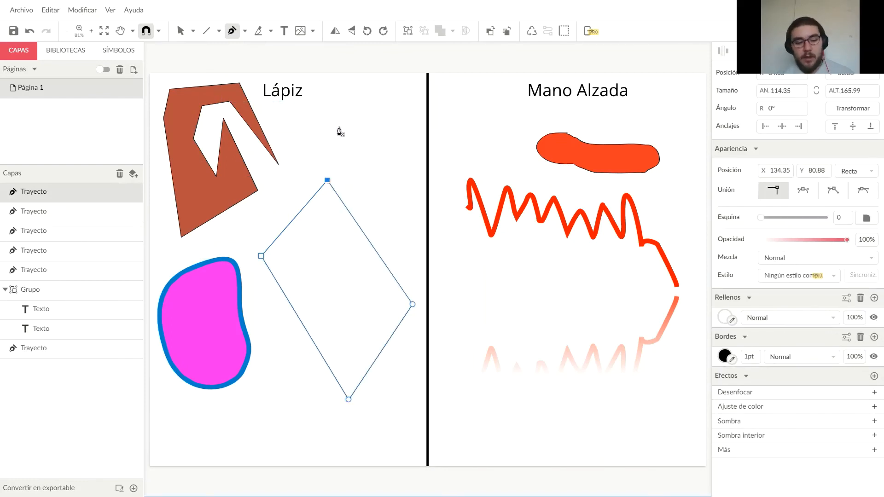
key(Escape)
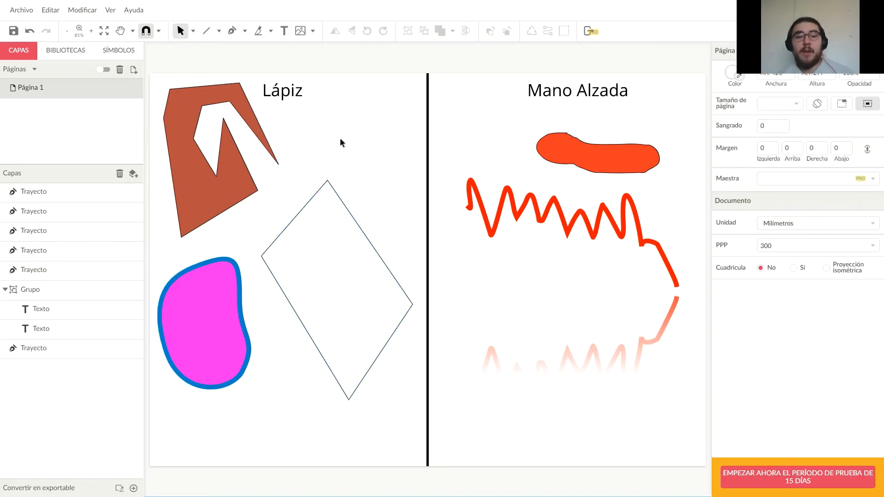
Subselect the four-sided path's top node, try the disconnected and asymmetric joins, and settle on the mirrored join.
click(332, 185)
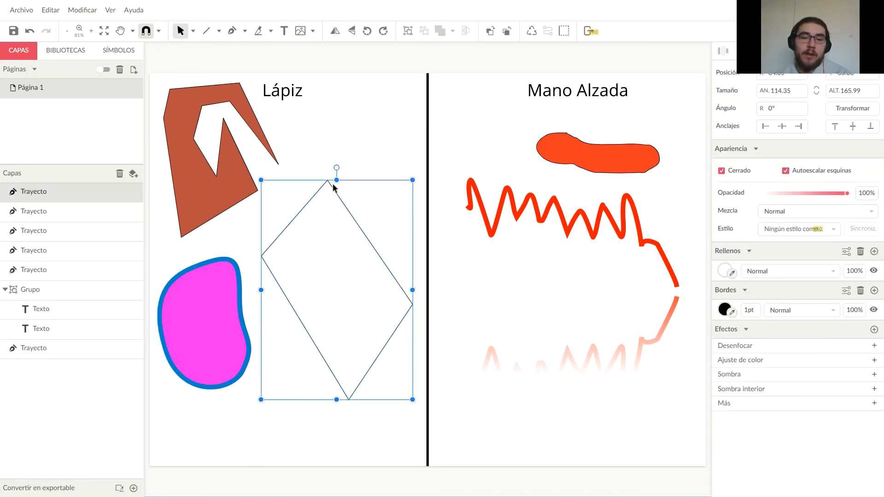
key(Escape)
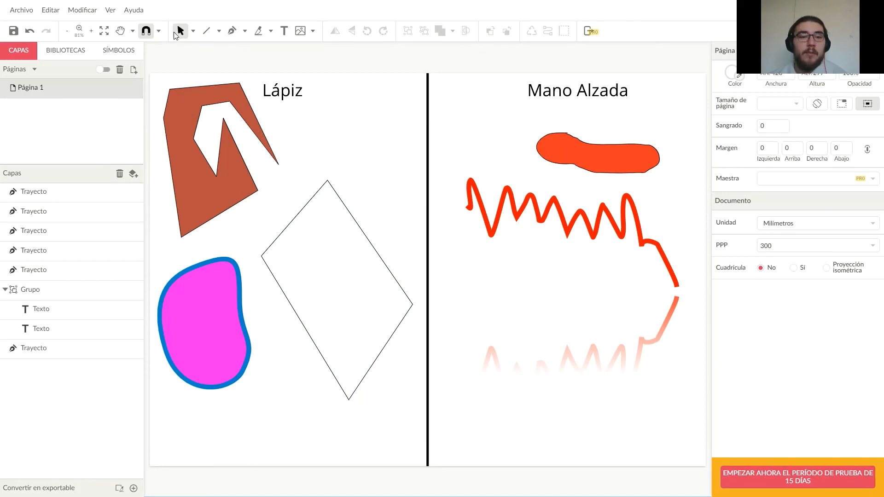
click(193, 32)
click(225, 61)
click(339, 203)
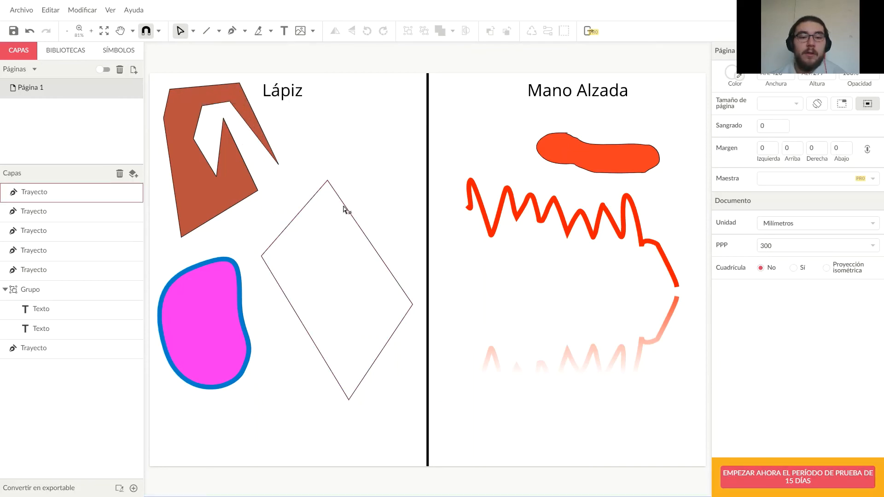
click(326, 181)
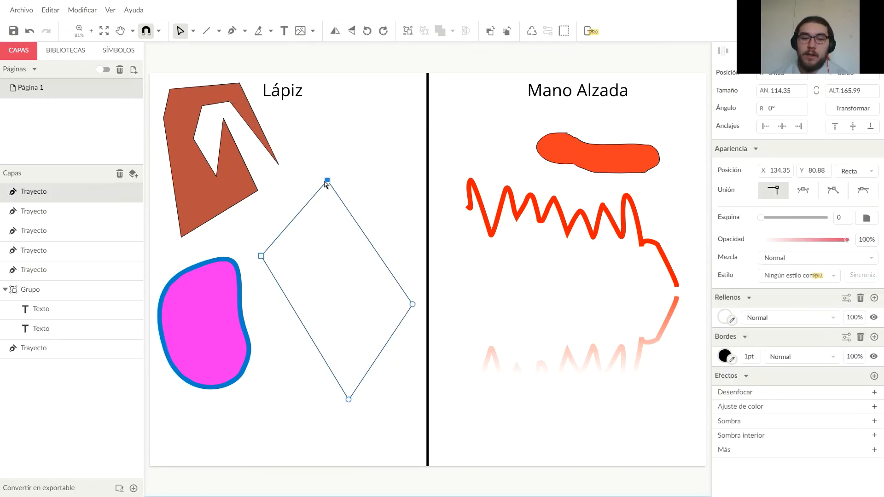
click(799, 194)
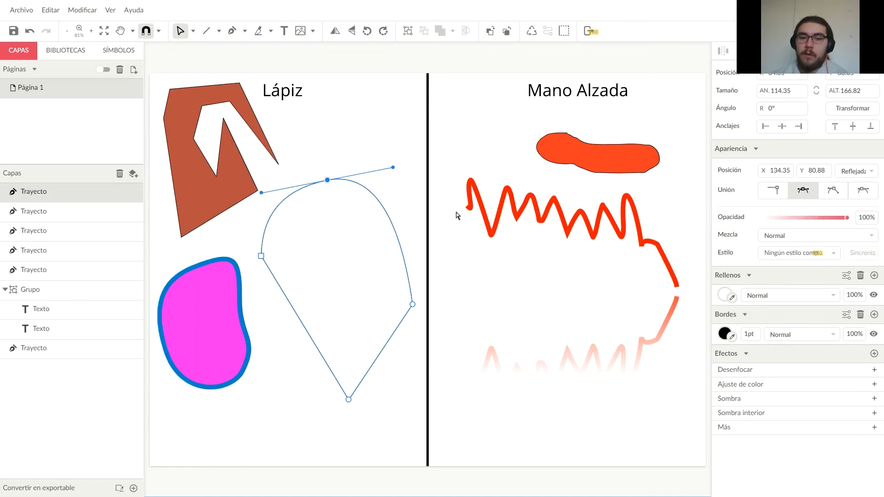
click(833, 191)
click(862, 194)
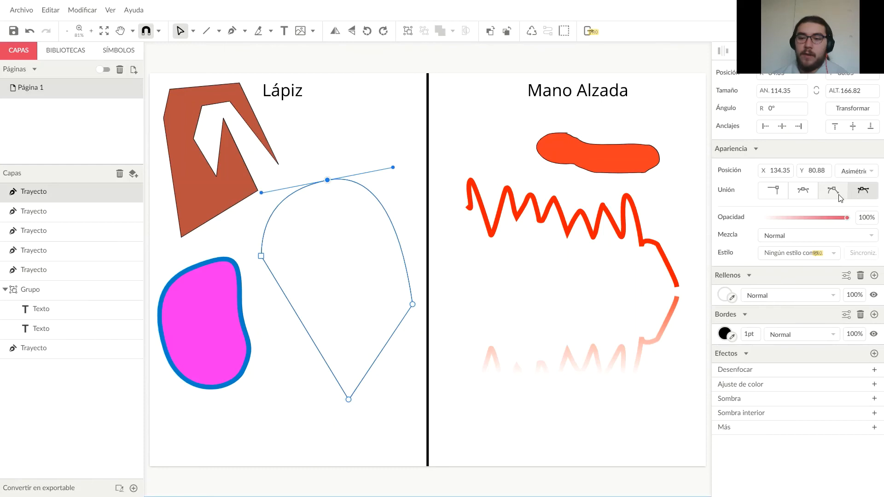
click(802, 193)
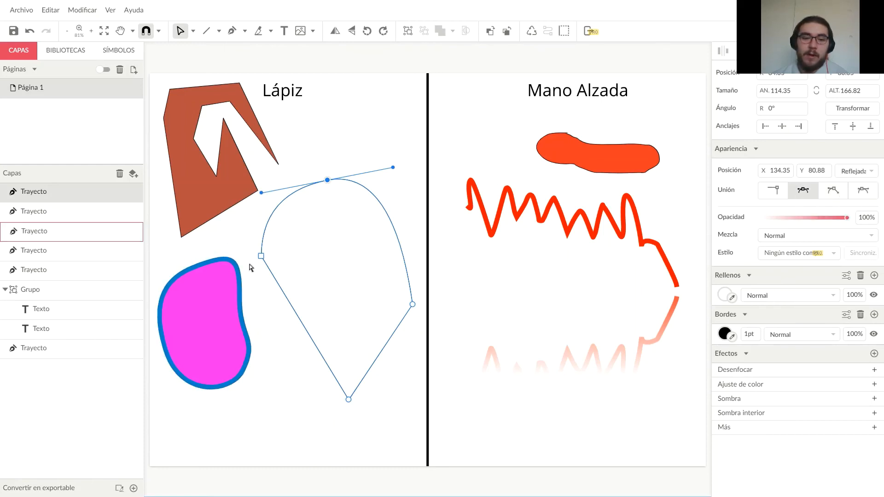
Give the path's other three nodes mirrored joins so all its corners become curves, and deselect it.
click(261, 256)
click(803, 190)
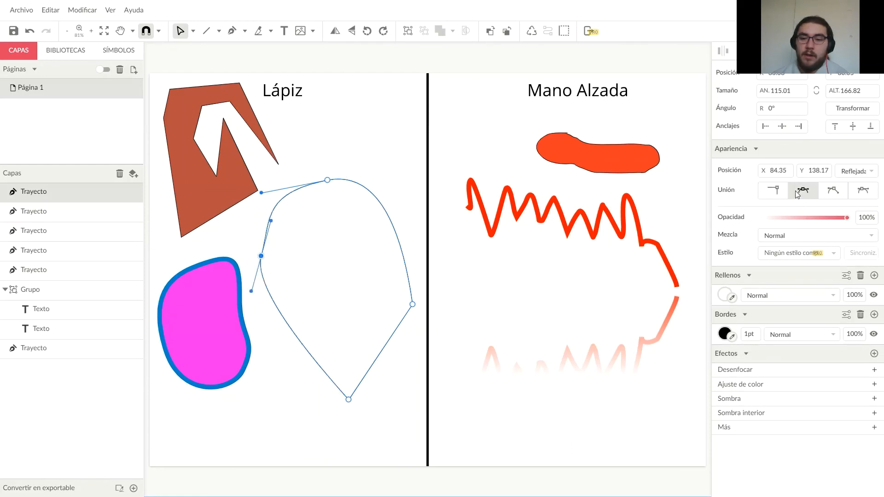
click(349, 399)
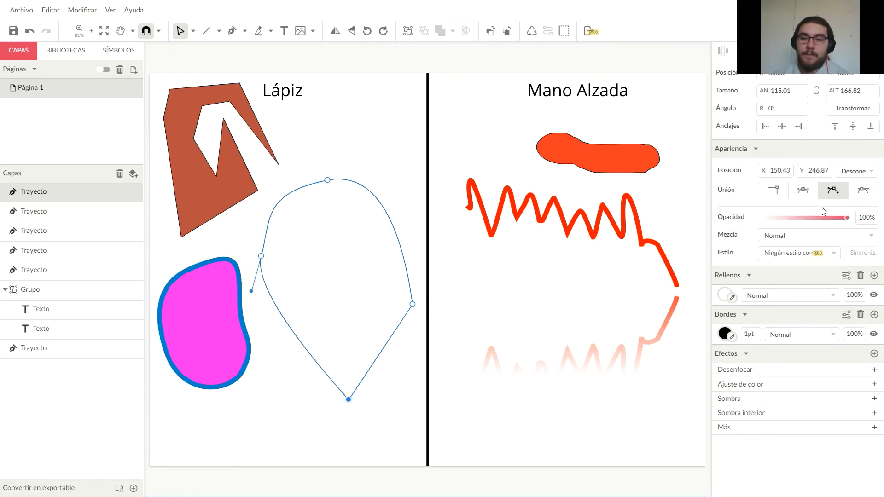
click(803, 190)
click(413, 304)
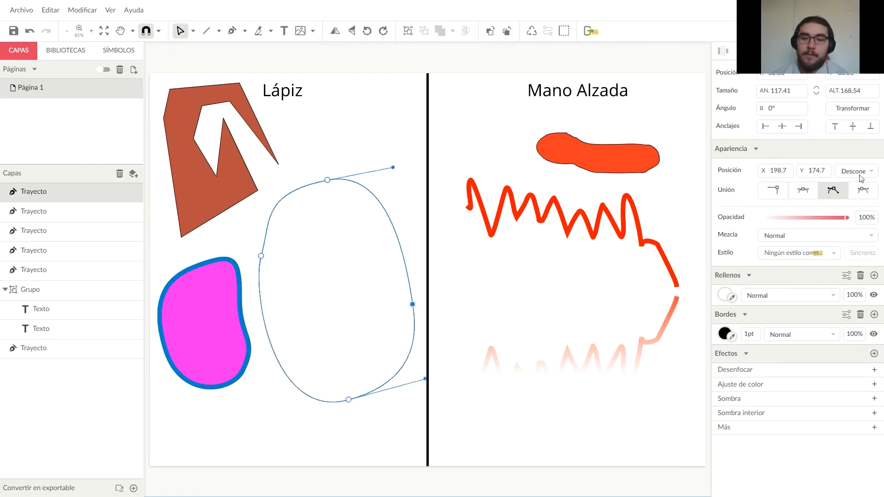
click(803, 190)
click(395, 252)
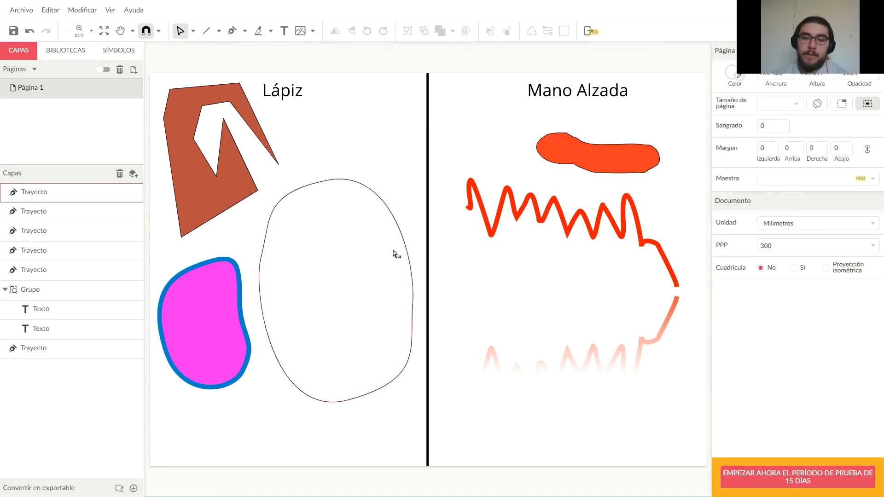
Reposition the rounded path's four nodes to form a narrow-waisted outline about 67 × 120 mm.
click(308, 195)
click(327, 183)
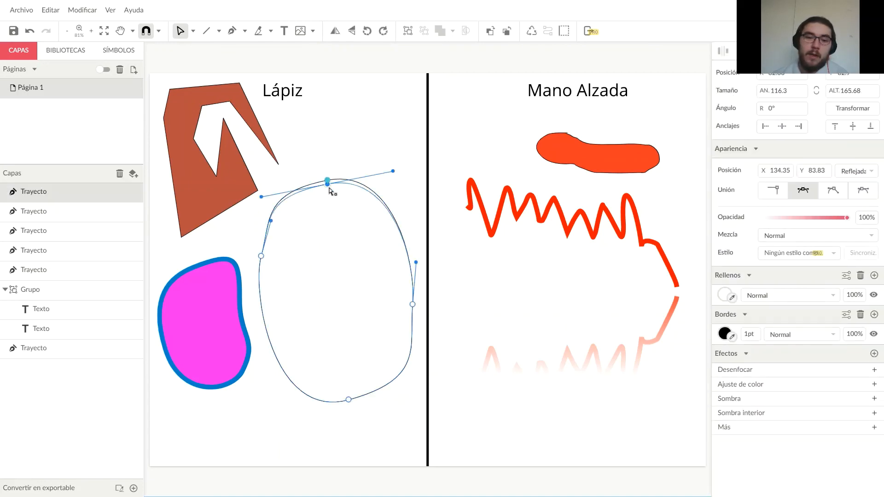
drag(329, 188, 350, 214)
mouse_move(271, 221)
mouse_down()
mouse_move(276, 226)
mouse_move(266, 225)
mouse_up()
drag(262, 256, 309, 307)
drag(413, 304, 359, 318)
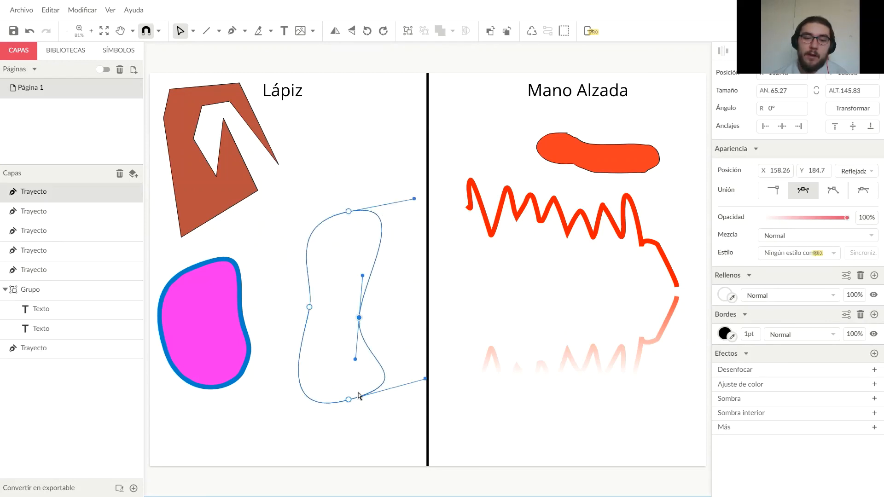
drag(348, 400, 335, 379)
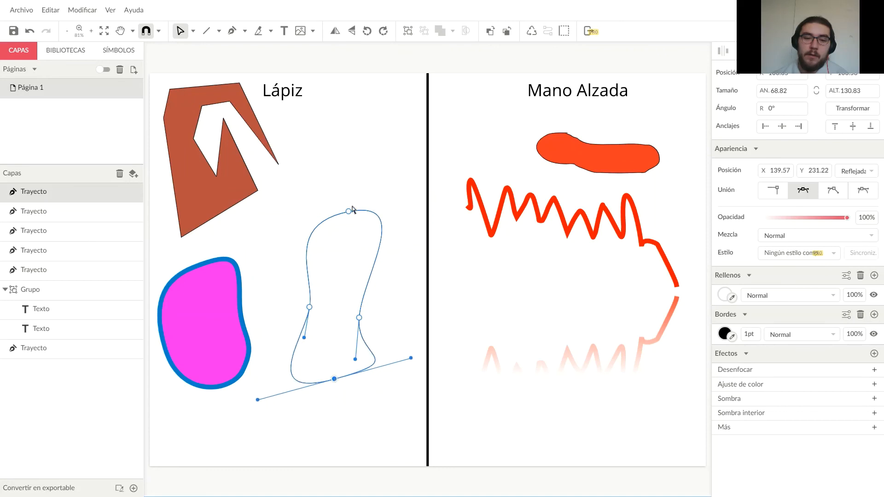
mouse_move(350, 211)
mouse_down()
mouse_move(365, 226)
mouse_move(361, 241)
mouse_move(350, 213)
mouse_move(346, 226)
mouse_up()
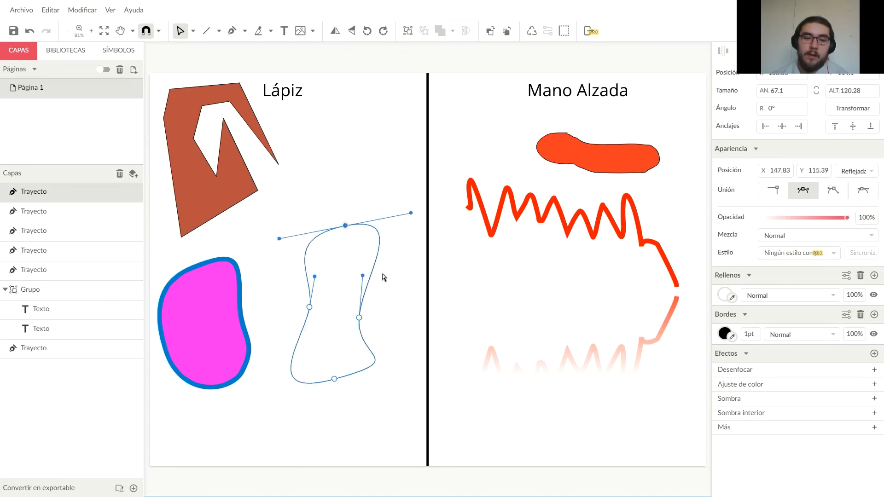
click(389, 278)
drag(371, 271, 381, 232)
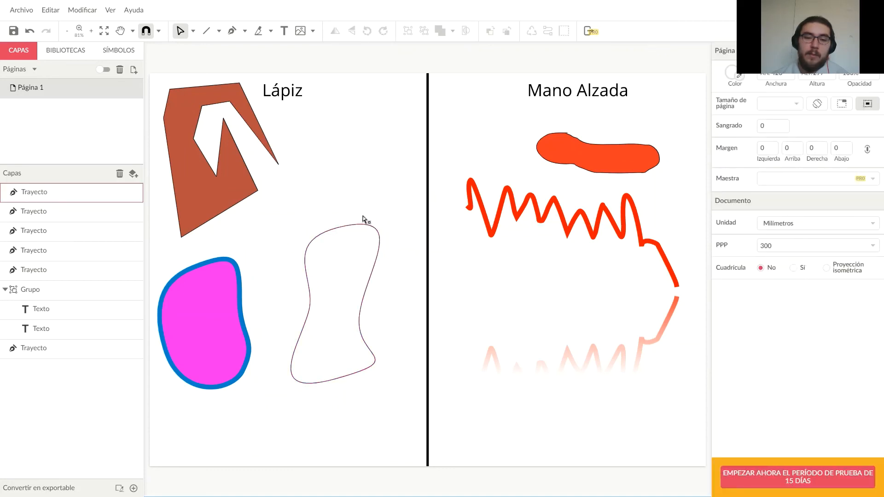
Move the waisted outline to the upper area beneath the Lápiz title and move the magenta shape to overlap its lower end.
click(193, 31)
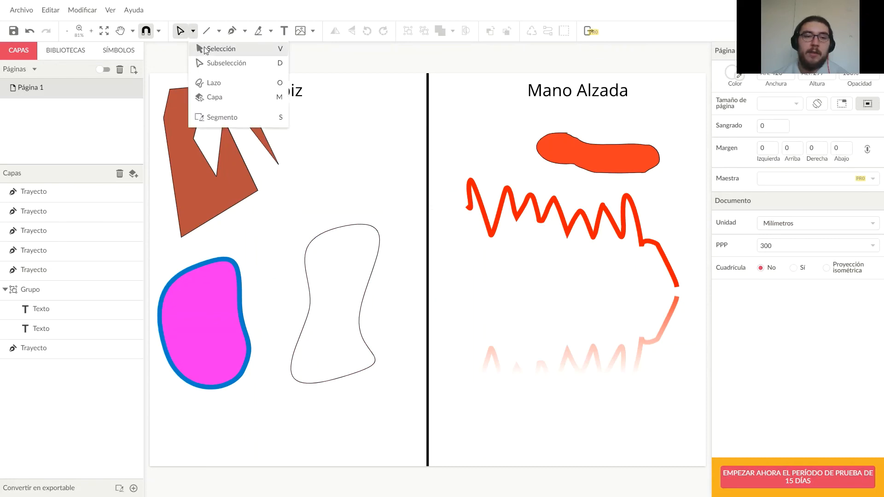
click(206, 49)
drag(357, 224, 249, 119)
click(349, 190)
drag(262, 171, 378, 176)
click(245, 316)
drag(208, 314, 331, 269)
Try to combine the waisted outline and the magenta shape into a compound shape, and undo the combination.
drag(246, 237, 371, 328)
click(441, 32)
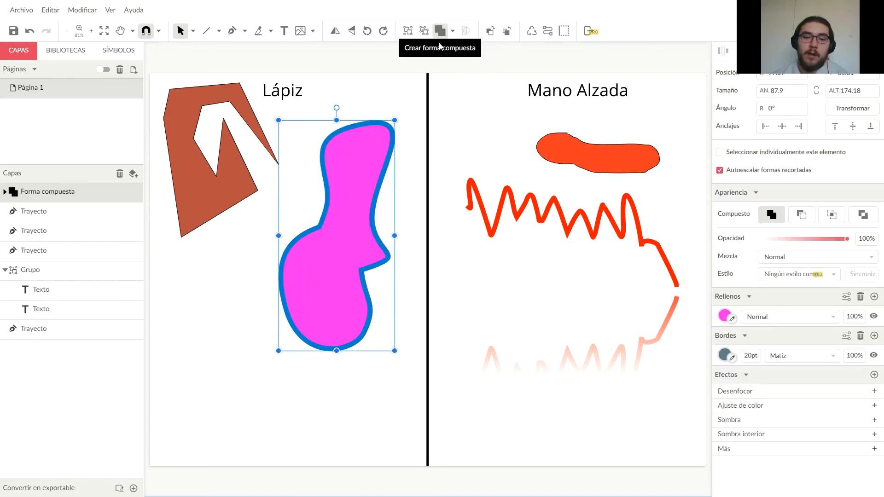
click(209, 265)
key(ctrl+z)
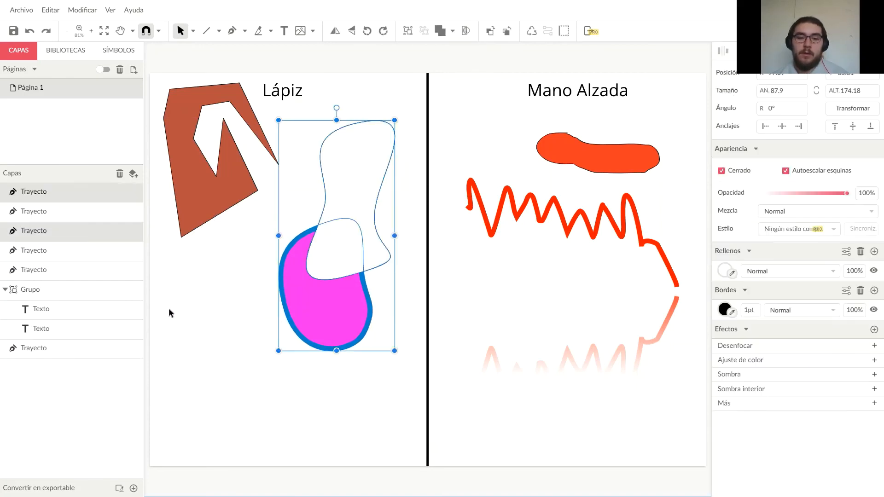
Move the magenta shape onto the orange polygon's lower end, try combining the two as a compound shape, and undo the combination.
click(168, 308)
mouse_move(321, 307)
mouse_down()
mouse_move(194, 274)
mouse_move(206, 282)
mouse_up()
drag(297, 357, 178, 163)
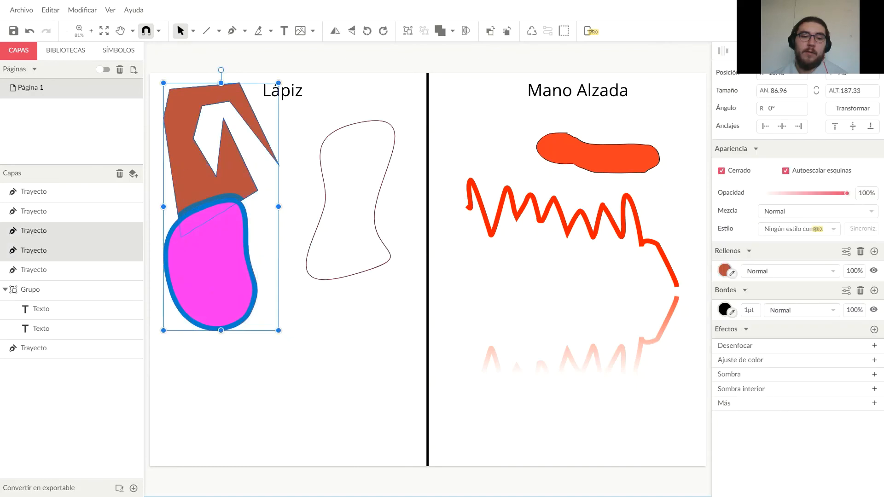
click(440, 40)
click(326, 399)
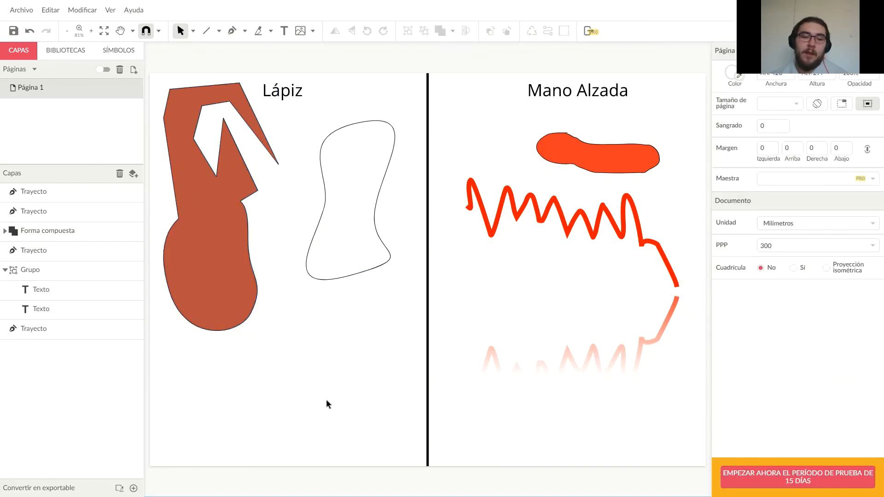
key(ctrl+z)
Move the magenta shape away from the orange polygon so it overlaps the lower end of the waisted outline.
click(227, 300)
drag(227, 300, 282, 290)
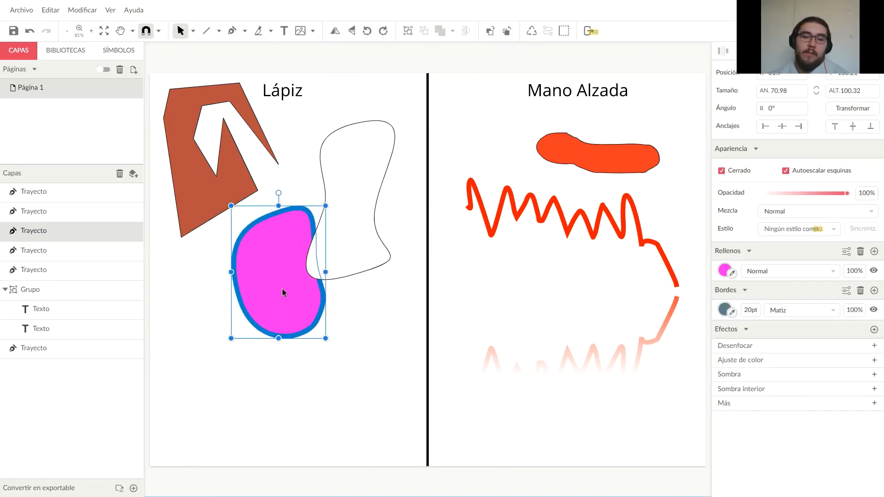
click(365, 375)
drag(366, 374, 199, 140)
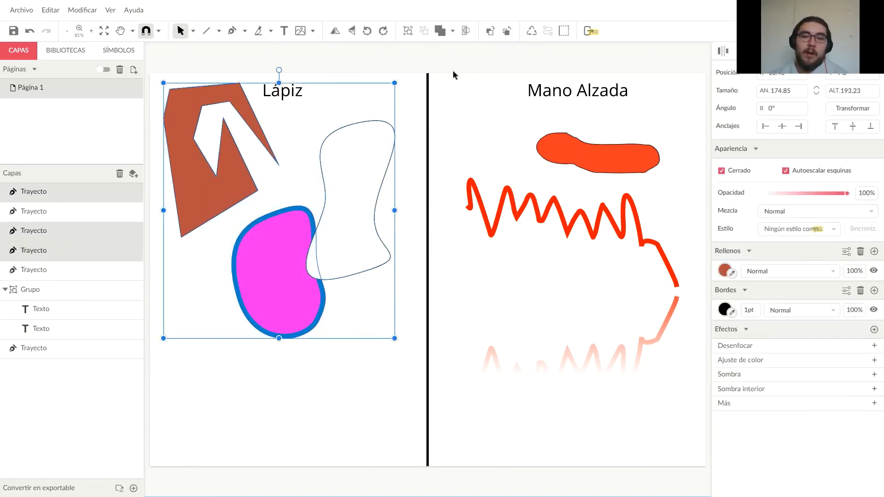
click(453, 32)
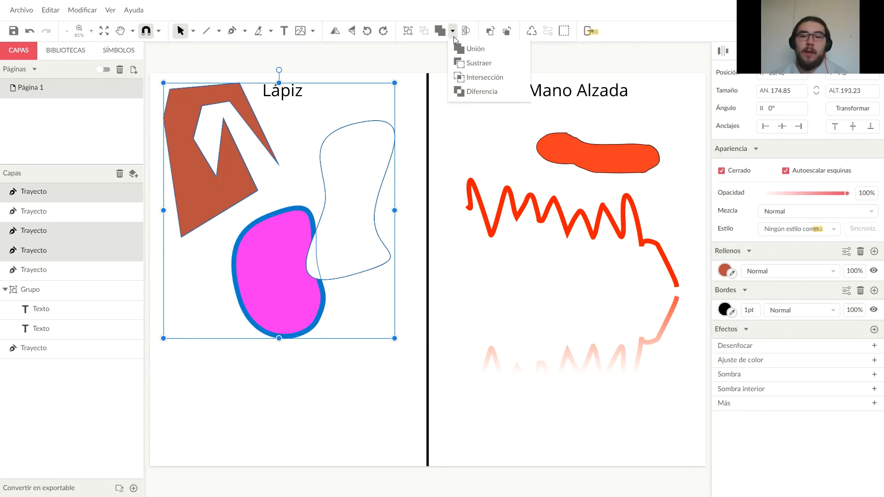
Try subtracting the waisted outline from the magenta shape with the Sustraer operation, and undo the subtraction.
drag(382, 390, 321, 209)
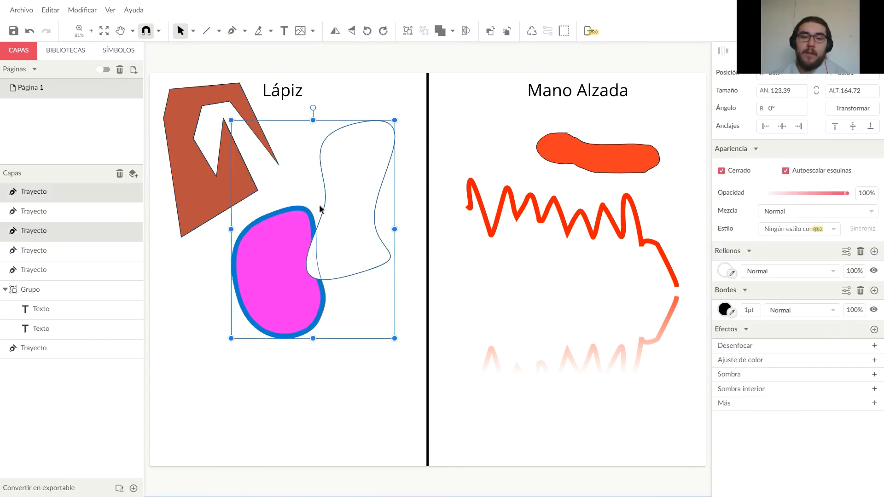
click(453, 31)
click(467, 61)
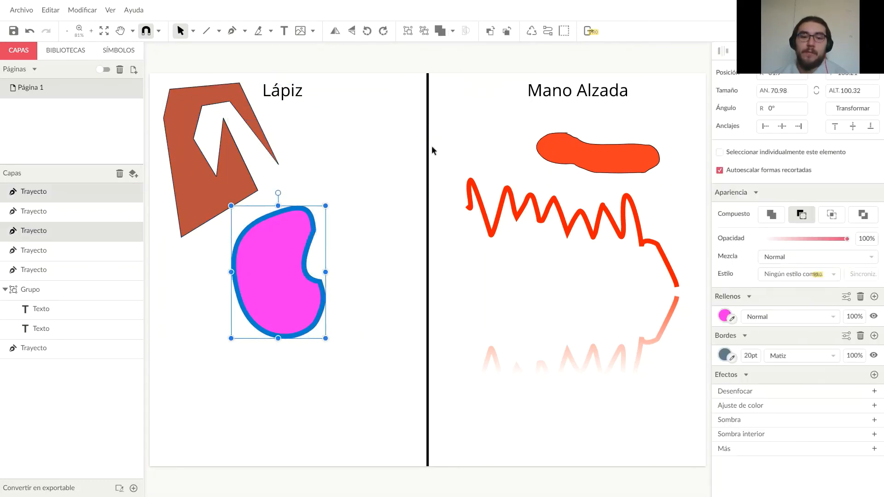
click(353, 339)
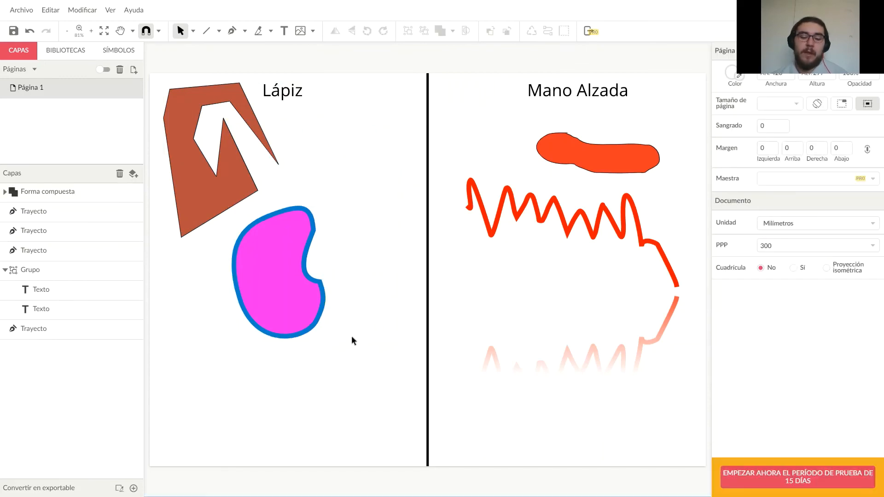
key(ctrl+z)
Combine the magenta shape and the waisted outline into a compound shape using the Diferencia operation.
drag(385, 367, 289, 253)
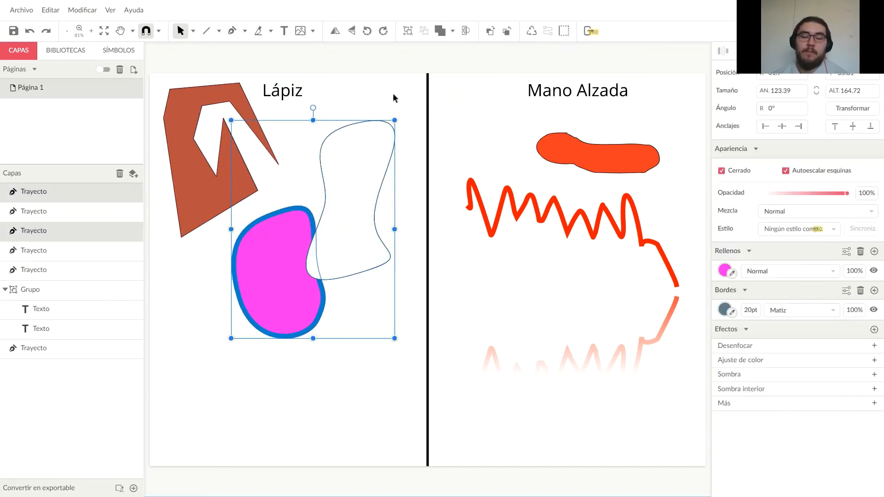
click(453, 31)
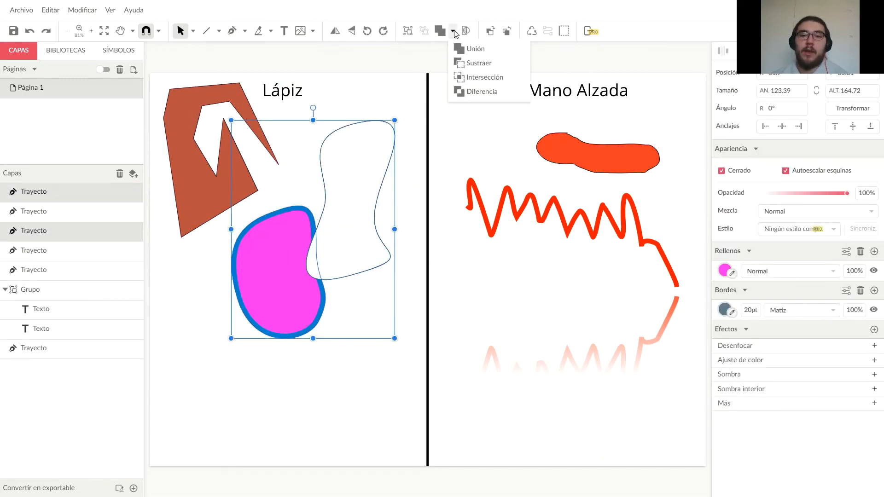
click(479, 92)
click(360, 370)
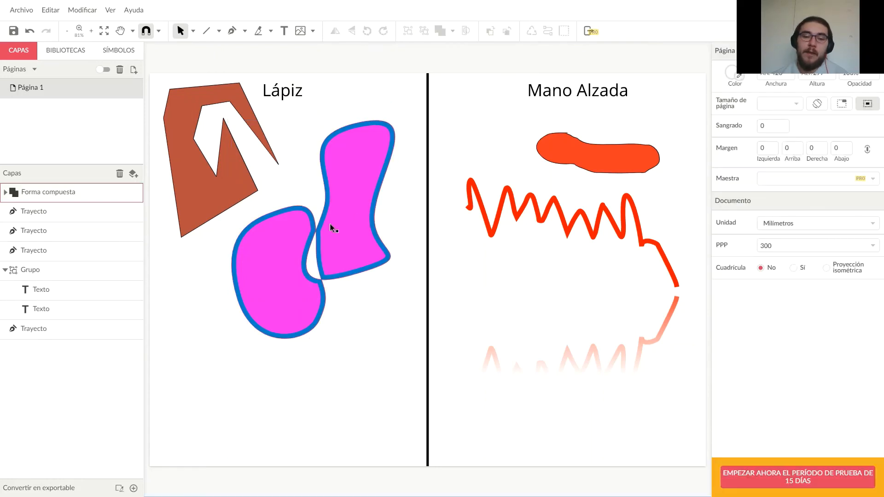